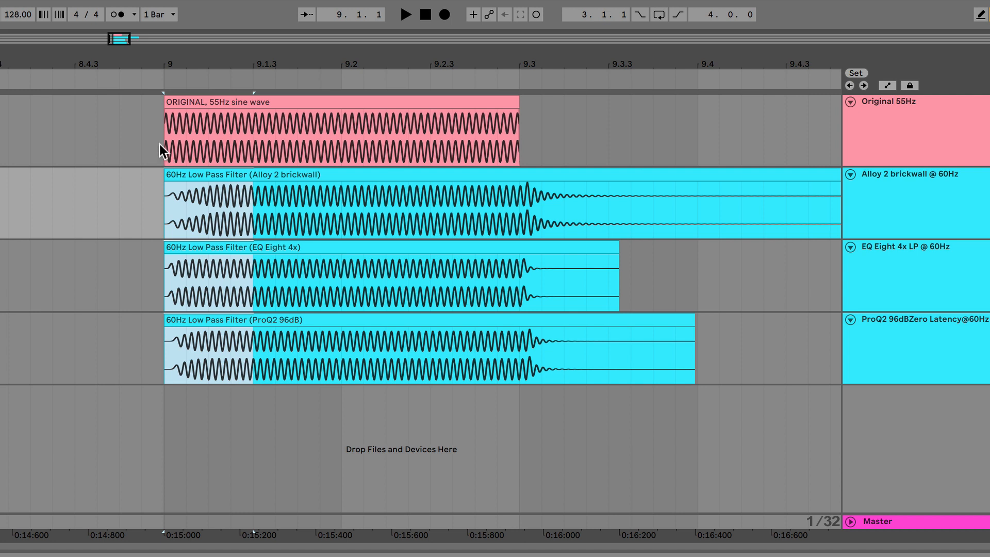
# - Compare the start of the original 55Hz sine clip with the starts of the three 60Hz low-pass-filtered clips at bar 9
pyautogui.click(159, 144)
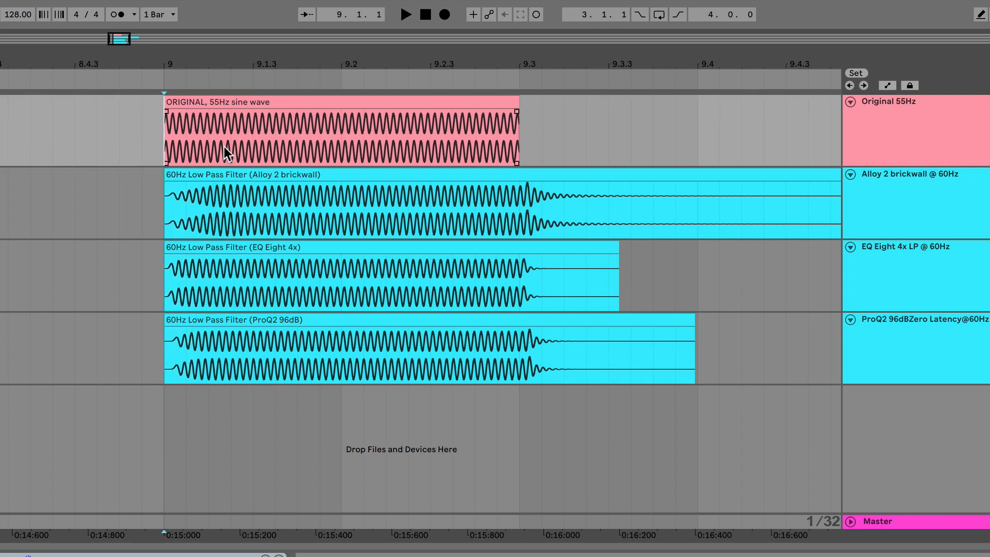
pyautogui.click(300, 102)
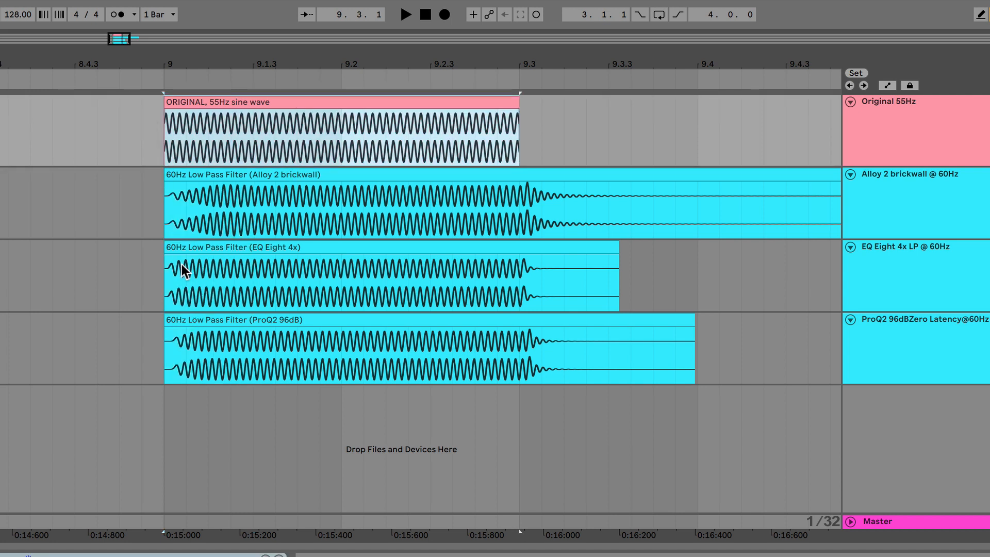
pyautogui.click(159, 206)
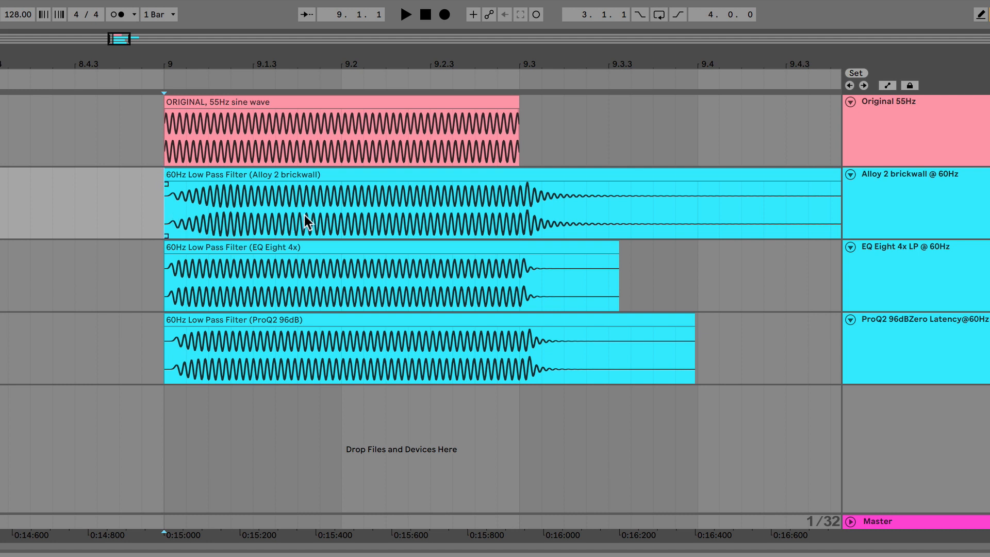
pyautogui.click(393, 101)
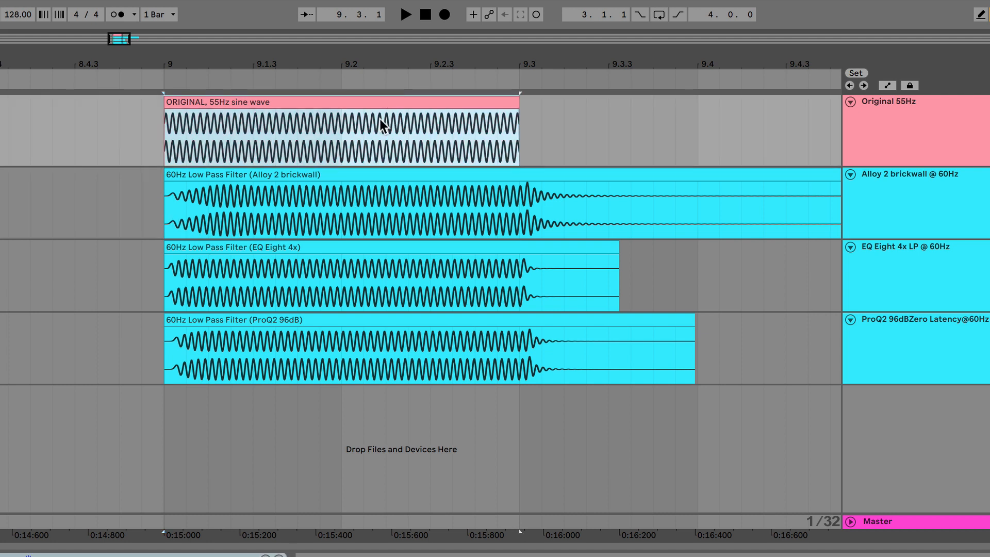
pyautogui.click(162, 131)
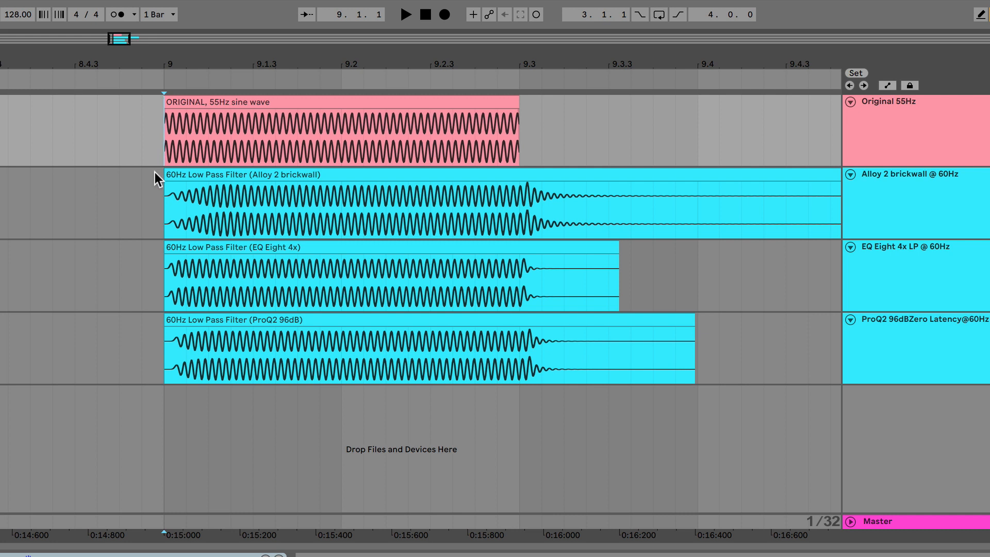
pyautogui.click(161, 210)
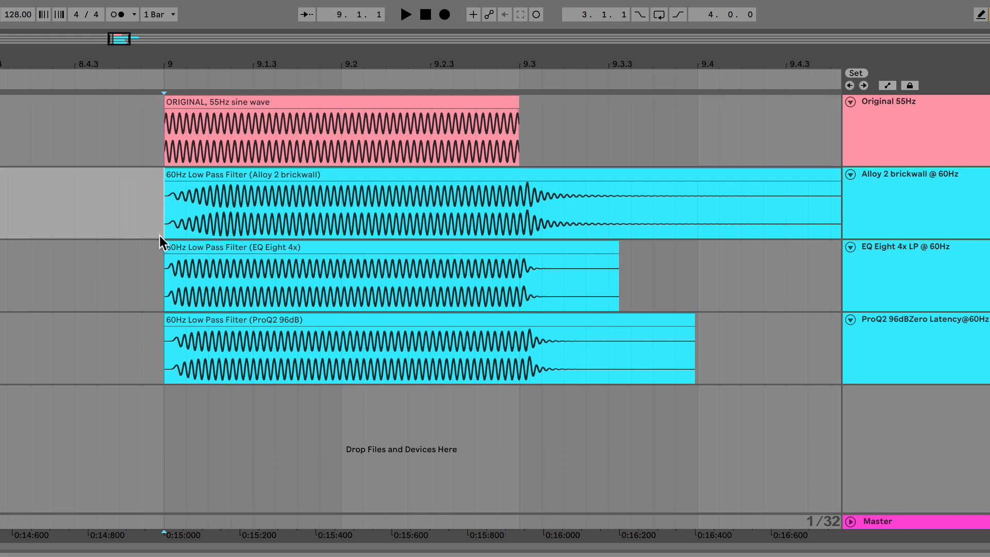
pyautogui.click(162, 289)
pyautogui.click(162, 348)
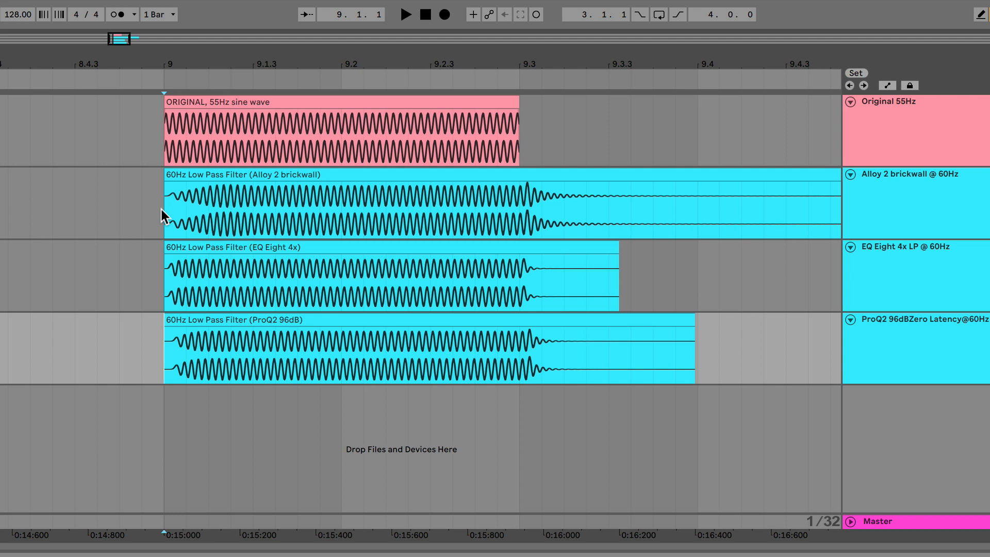
pyautogui.click(162, 209)
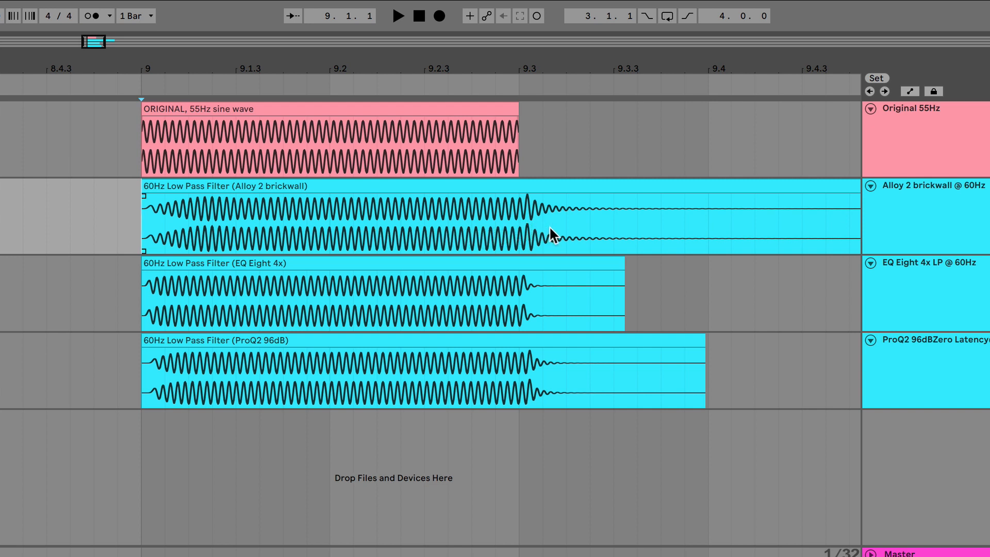
# - Try deleting the Alloy 2 brickwall clip's tail between 9.3 and 9.3.3, and undo the deletion
pyautogui.moveTo(637, 230)
pyautogui.mouseDown()
pyautogui.moveTo(524, 237)
pyautogui.moveTo(623, 240)
pyautogui.mouseUp()
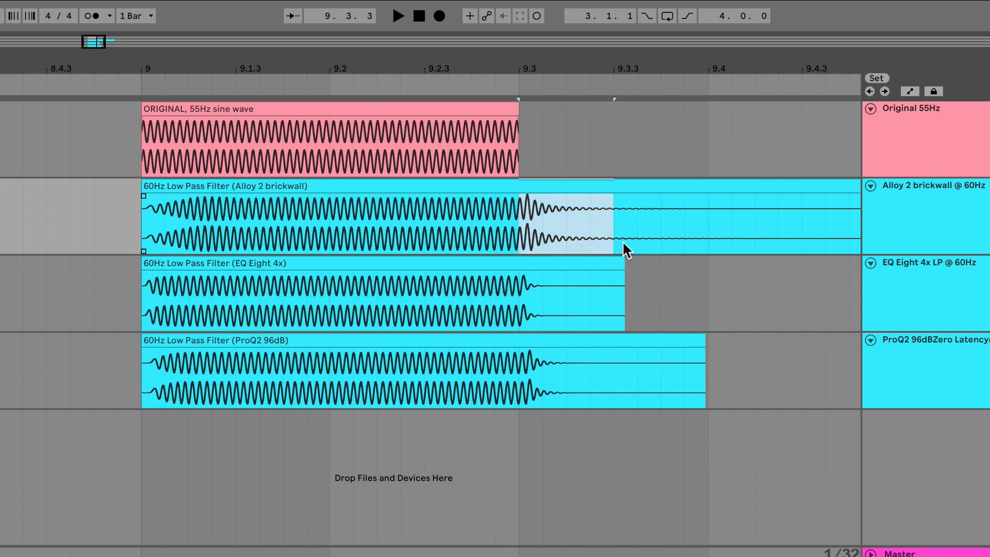
pyautogui.moveTo(333, 225); pyautogui.dragTo(614, 225)
pyautogui.press('Delete')
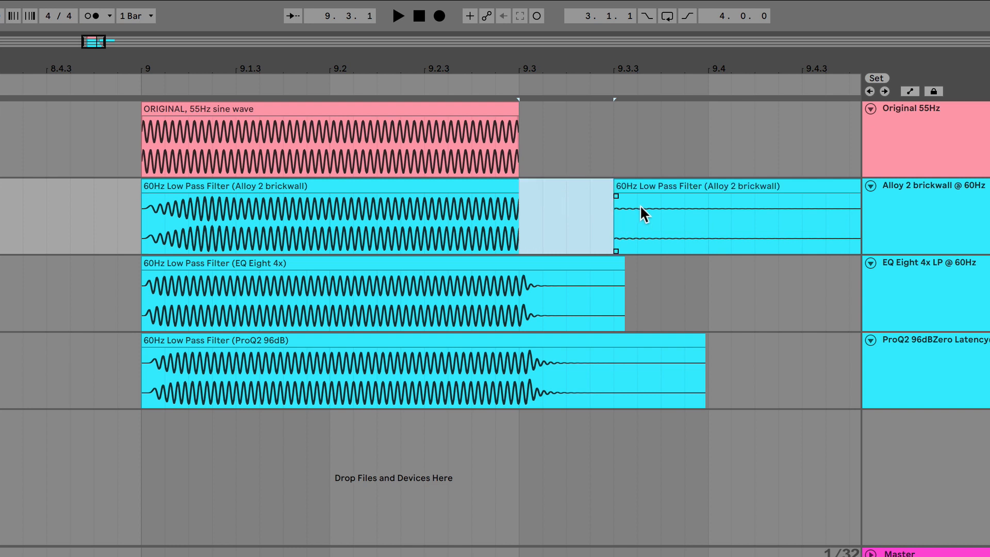
pyautogui.hotkey('ctrl', 'z')
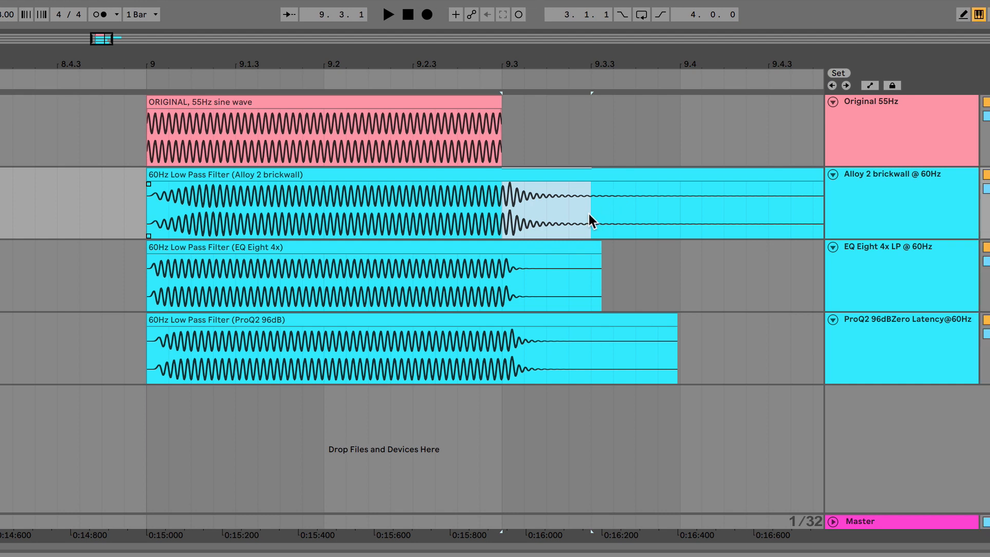
# - Solo the Original 55Hz track and play its sine wave clip from bar 9
pyautogui.click(165, 138)
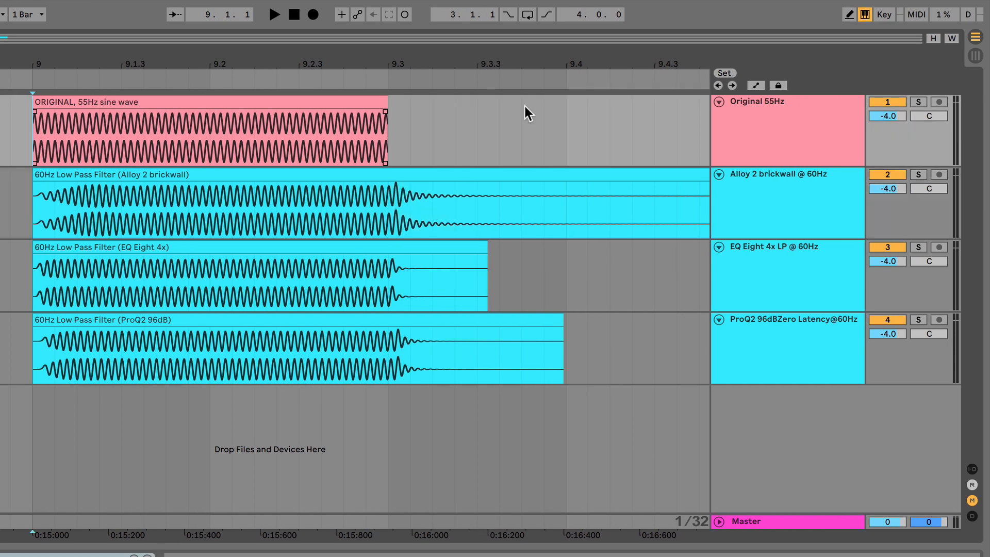
pyautogui.click(918, 102)
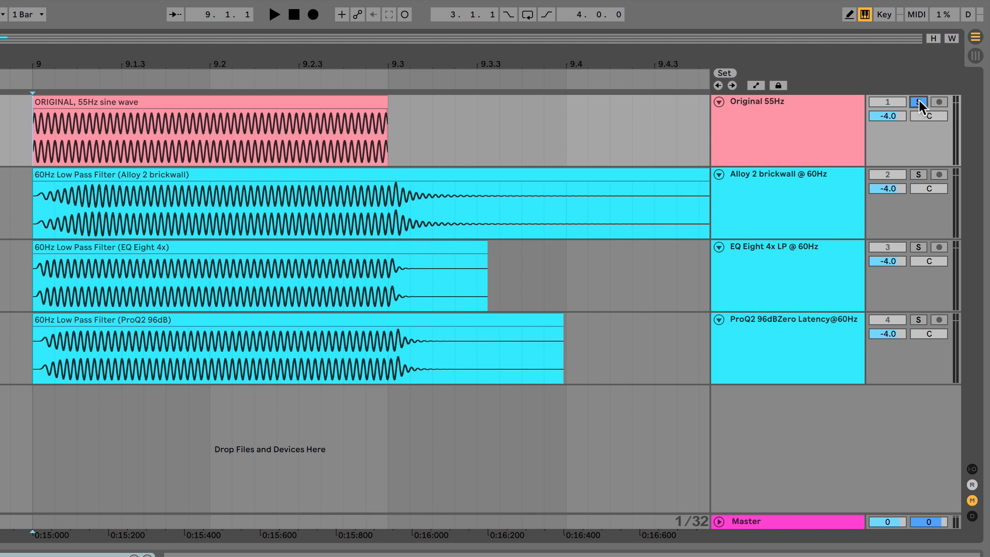
pyautogui.press('space')
pyautogui.press('space')
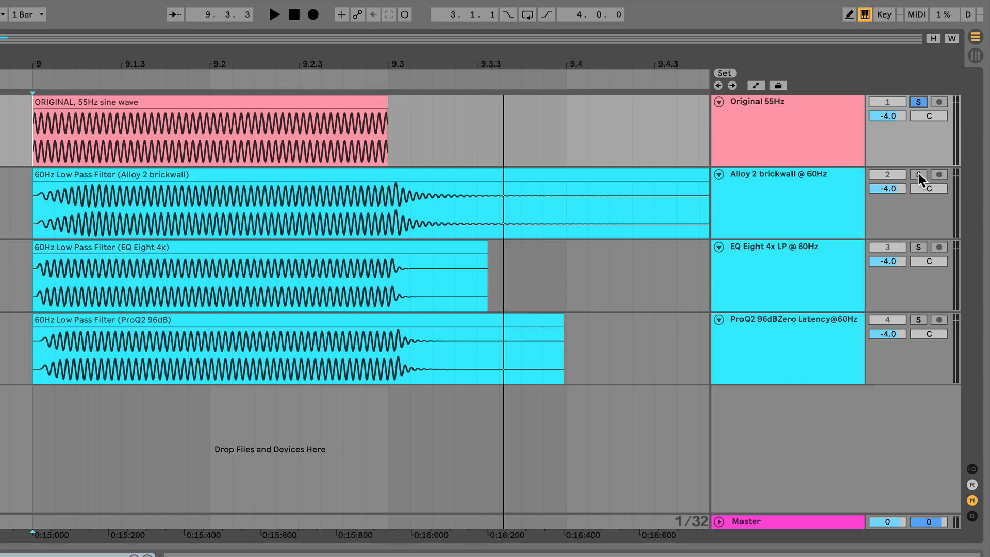
# - Audition the Alloy 2 brickwall track in solo from bar 9 and highlight the clip's tail after 9.3
pyautogui.click(918, 174)
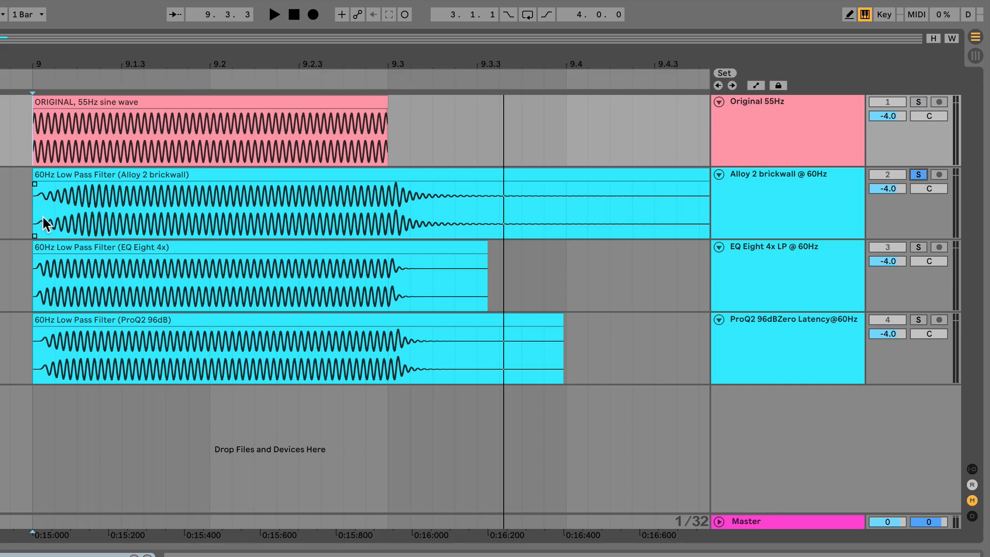
pyautogui.press('space')
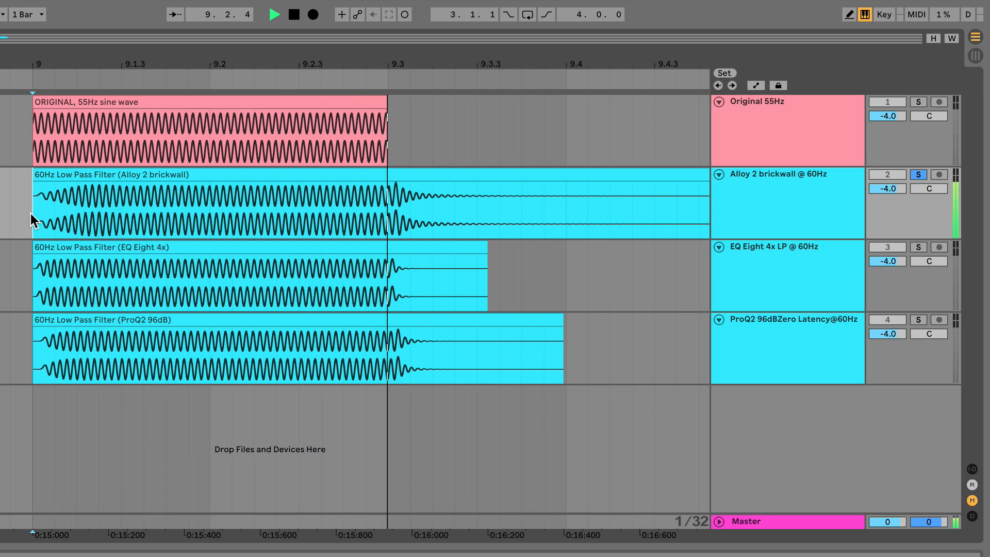
pyautogui.press('space')
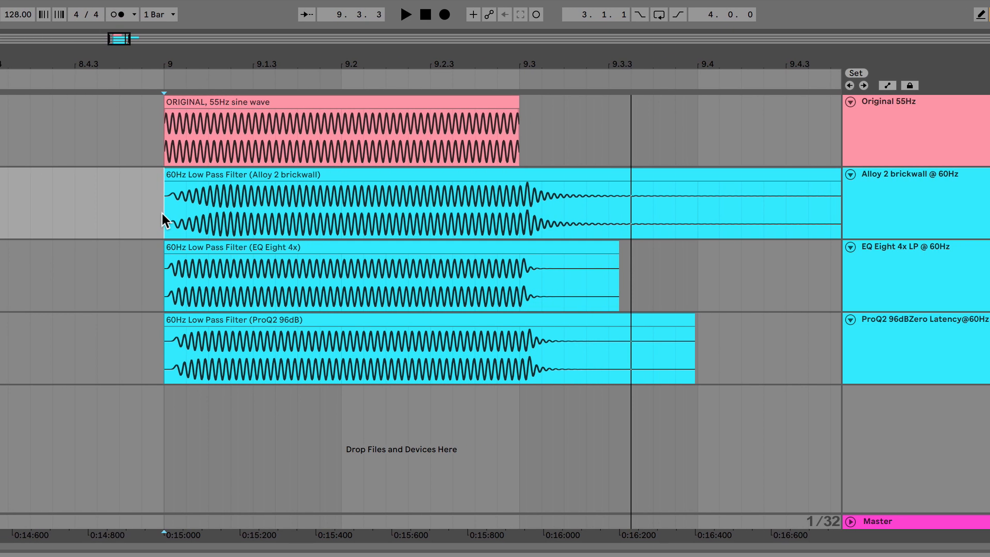
pyautogui.moveTo(519, 214); pyautogui.dragTo(676, 196)
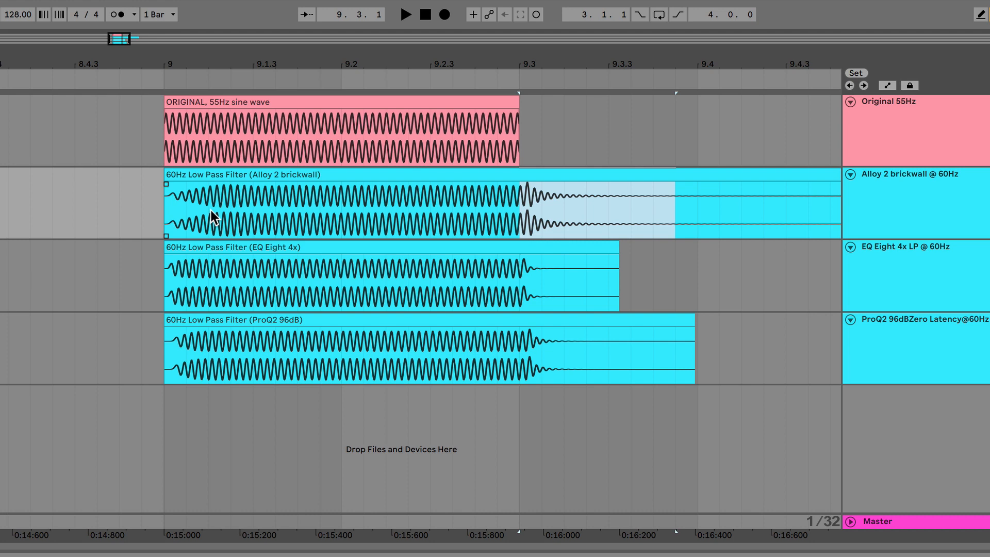
pyautogui.click(918, 175)
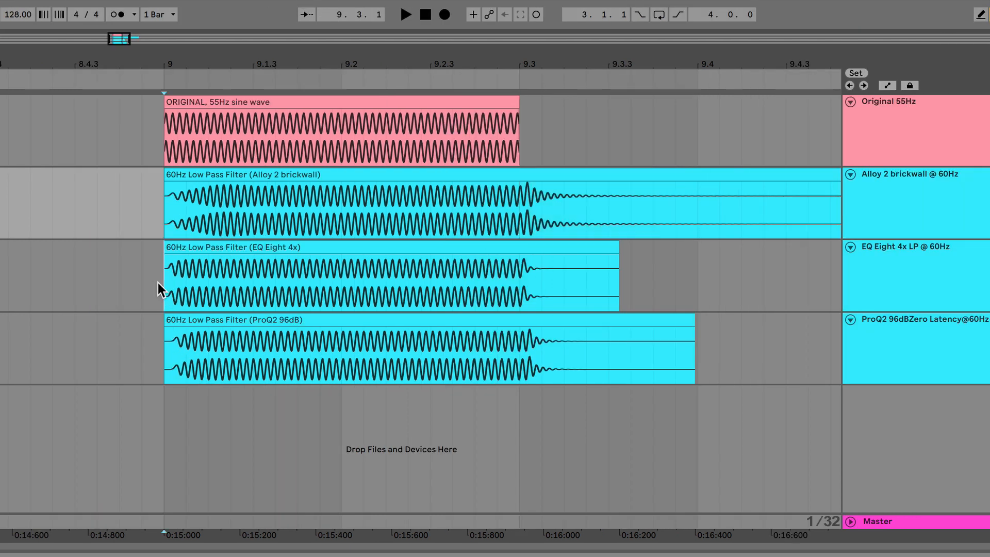
# - Examine the filtered clips' starts at bar 9 and highlight their tails after 9.3 on the Alloy 2, EQ Eight and ProQ2 tracks
pyautogui.click(26, 282)
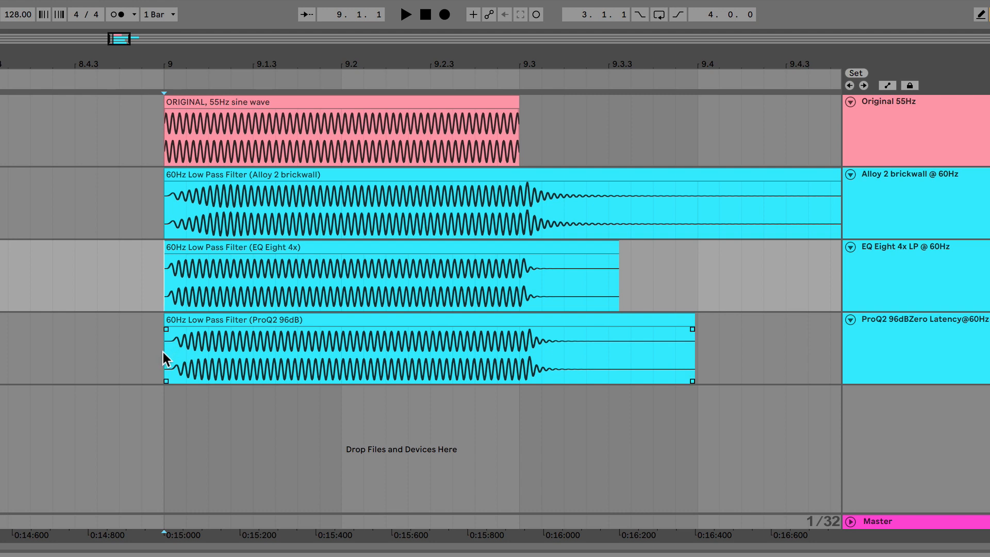
pyautogui.click(163, 352)
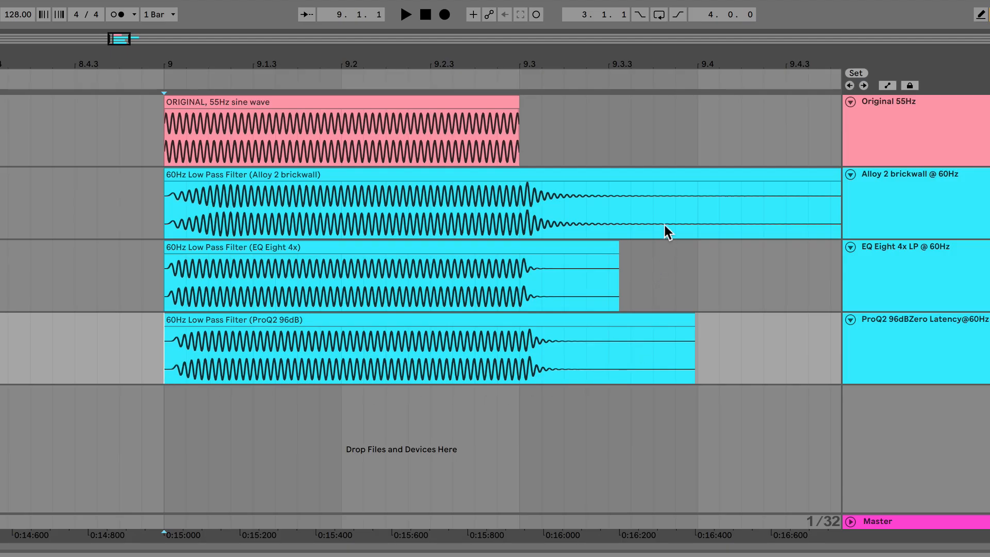
pyautogui.moveTo(675, 225); pyautogui.dragTo(527, 219)
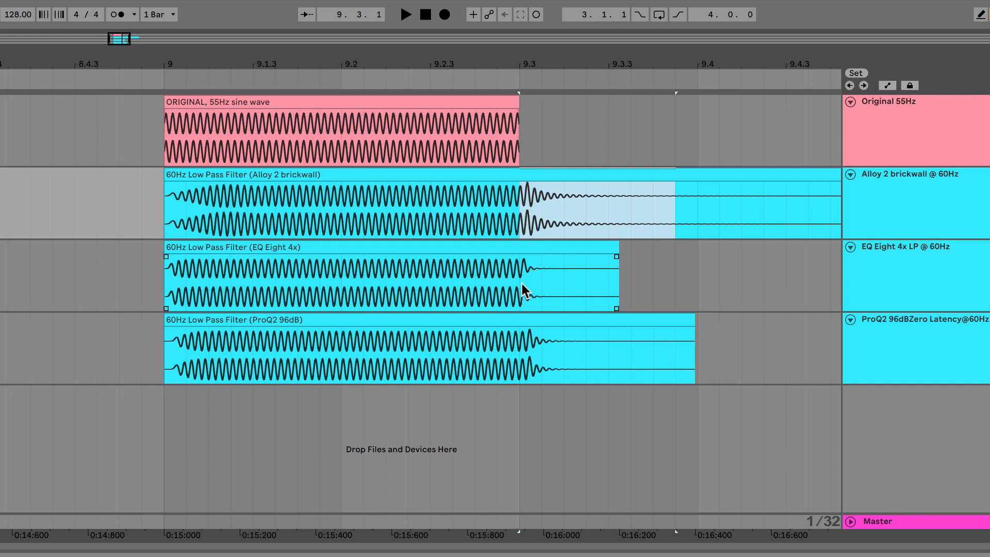
pyautogui.moveTo(522, 283); pyautogui.dragTo(600, 282)
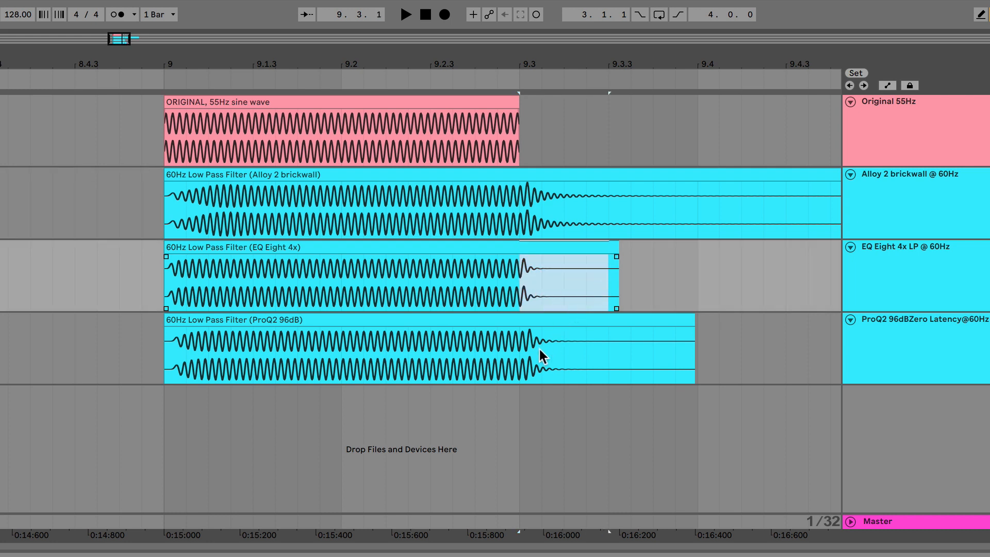
pyautogui.moveTo(522, 349); pyautogui.dragTo(617, 351)
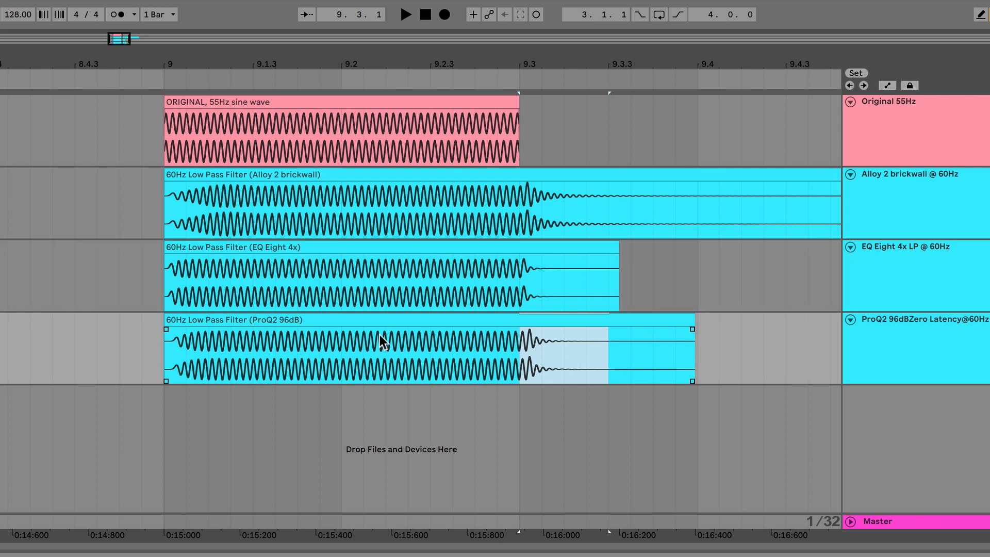
pyautogui.click(158, 139)
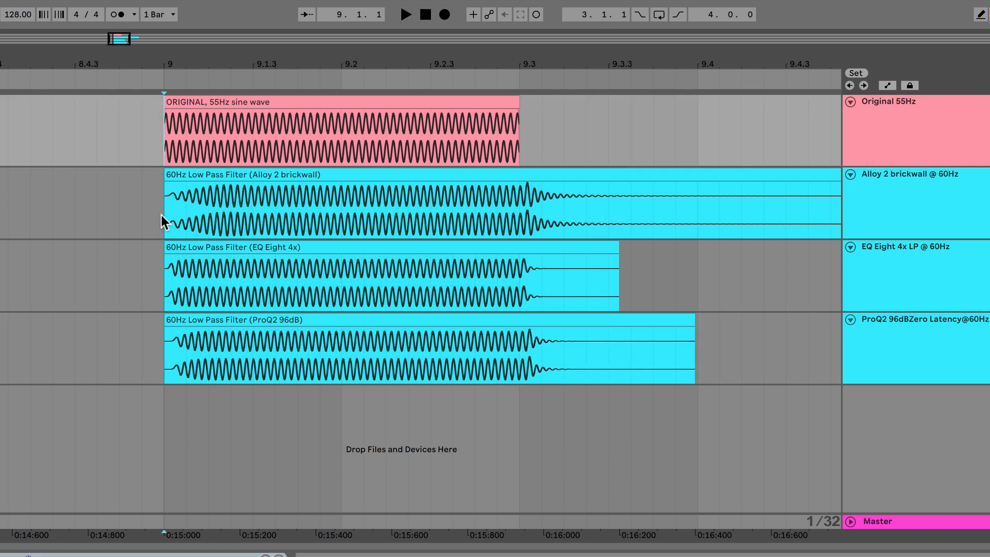
pyautogui.moveTo(628, 356); pyautogui.dragTo(524, 219)
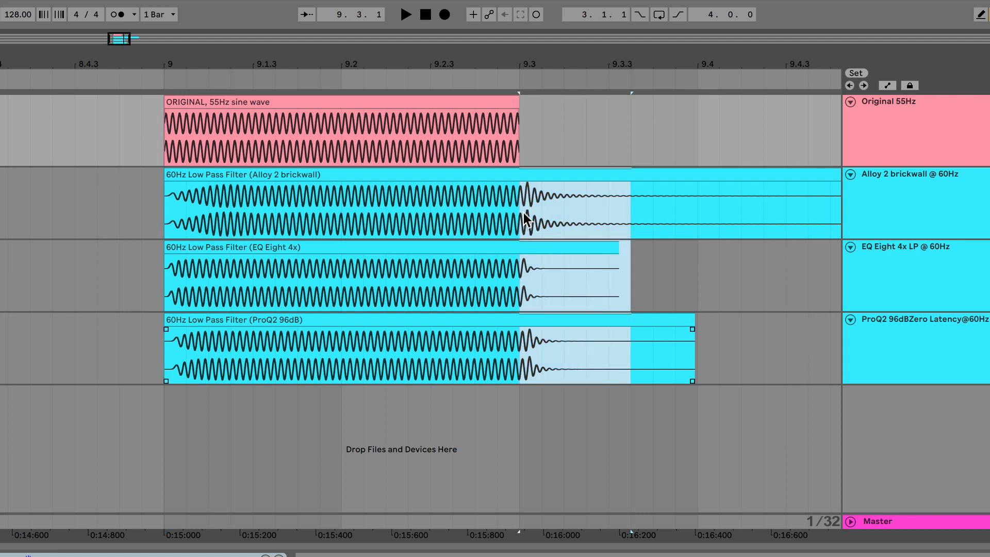
pyautogui.click(159, 132)
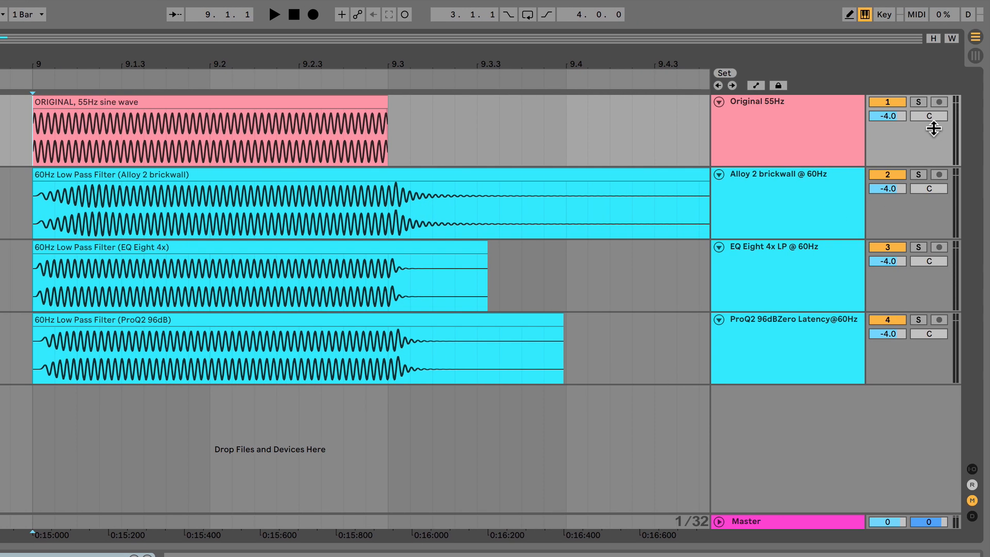
# - Solo the Original 55Hz track and play it from bar 9 through its Spectrum analyzer
pyautogui.click(917, 102)
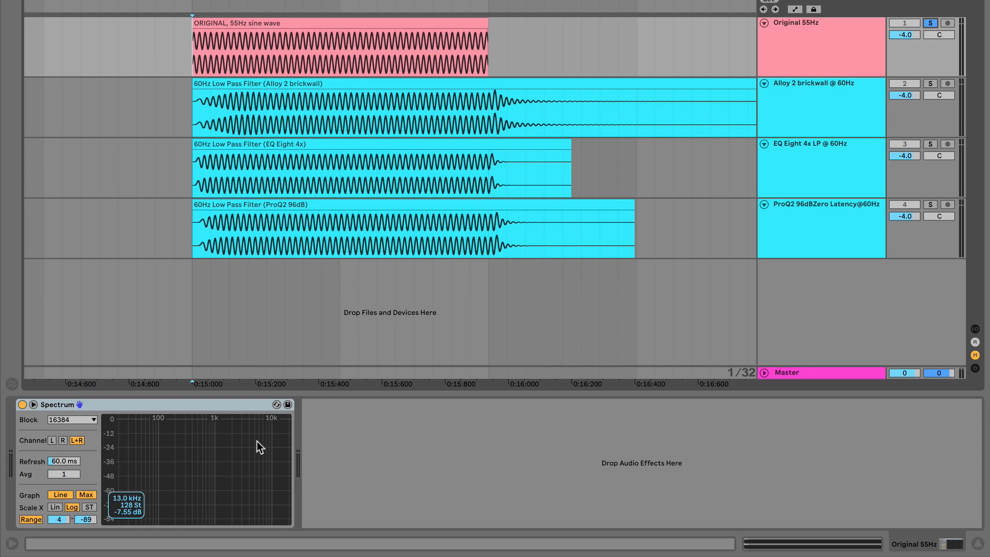
pyautogui.doubleClick(215, 456)
pyautogui.press('space')
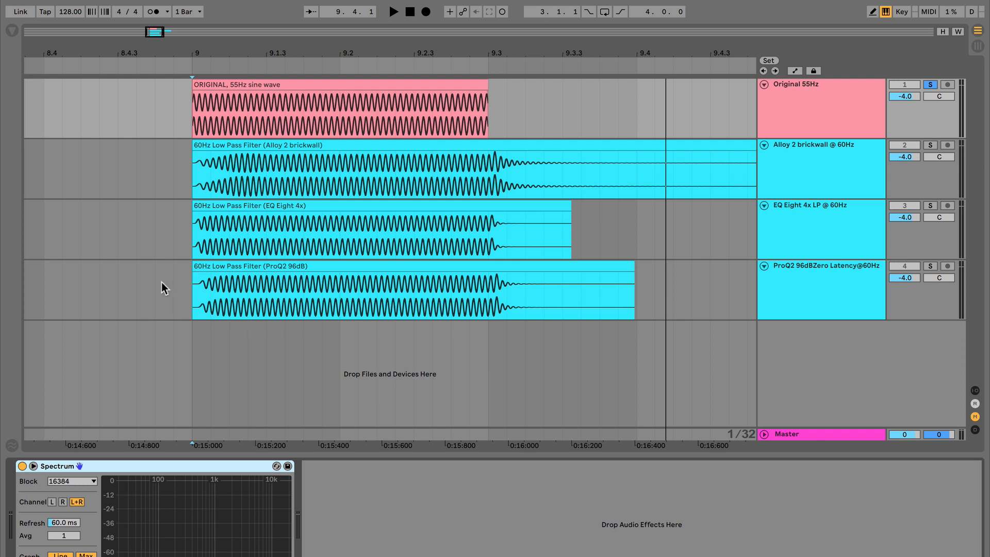
# - Add an EQ Eight audio effect after Spectrum on the Original 55Hz track and hide the browser
pyautogui.click(10, 31)
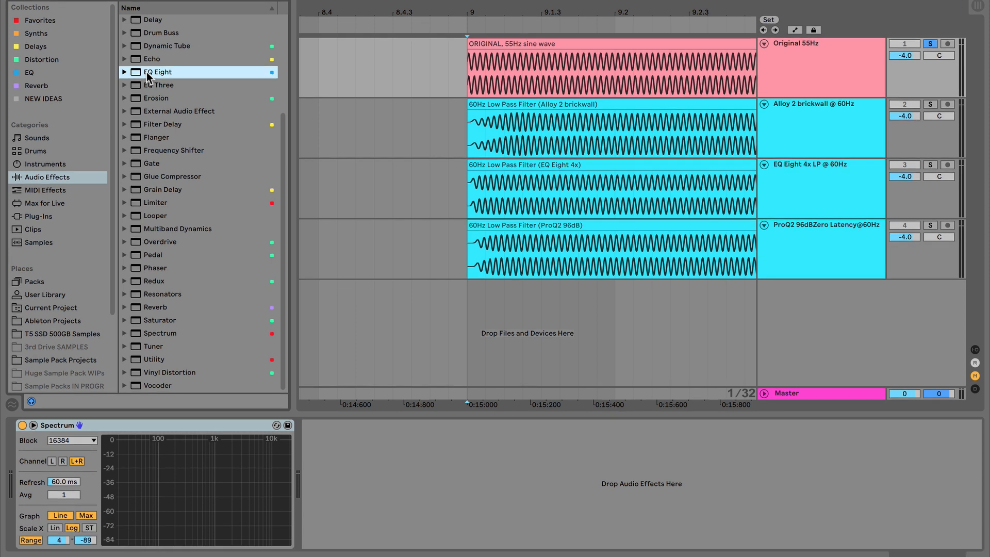
pyautogui.moveTo(146, 113); pyautogui.dragTo(351, 549)
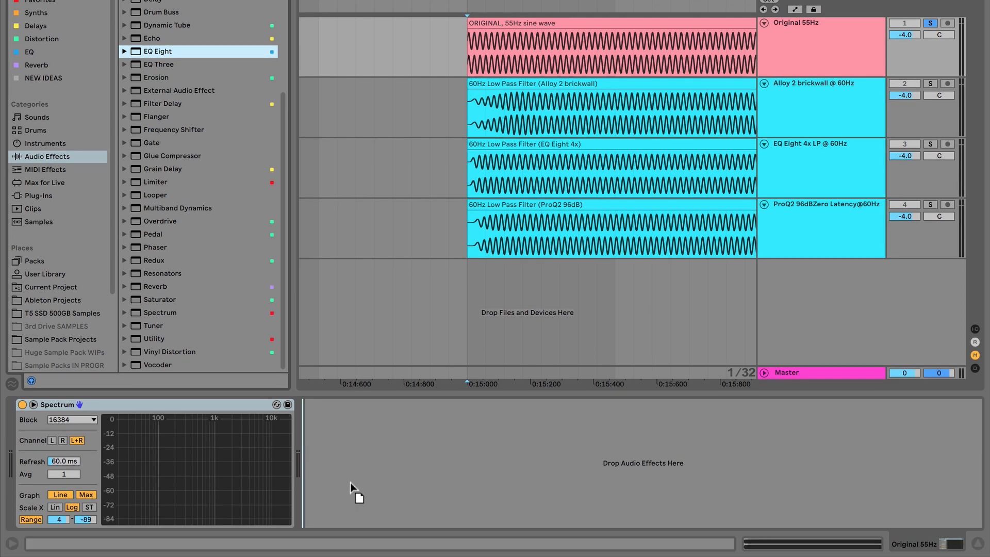
pyautogui.moveTo(348, 474); pyautogui.dragTo(347, 471)
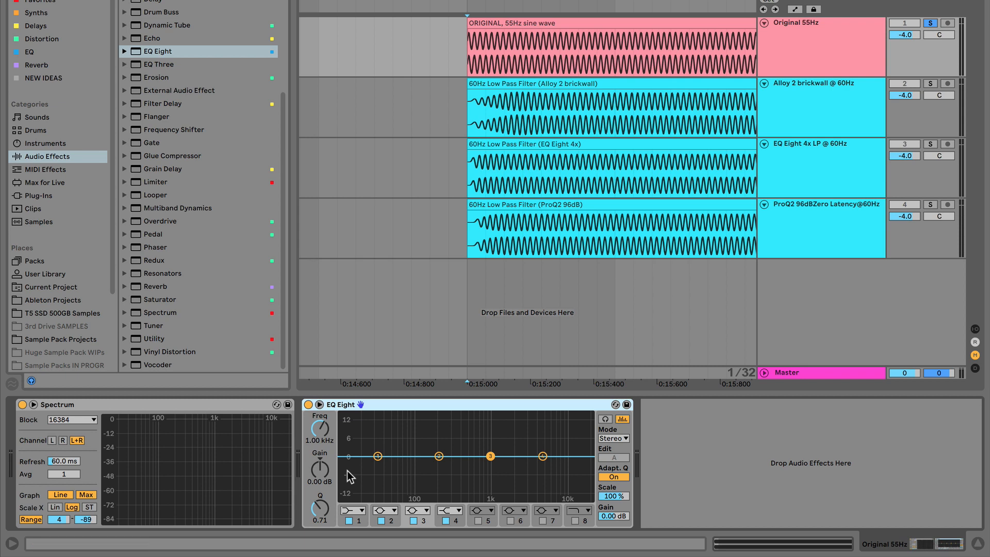
pyautogui.hotkey('ctrl', 'alt', 'b')
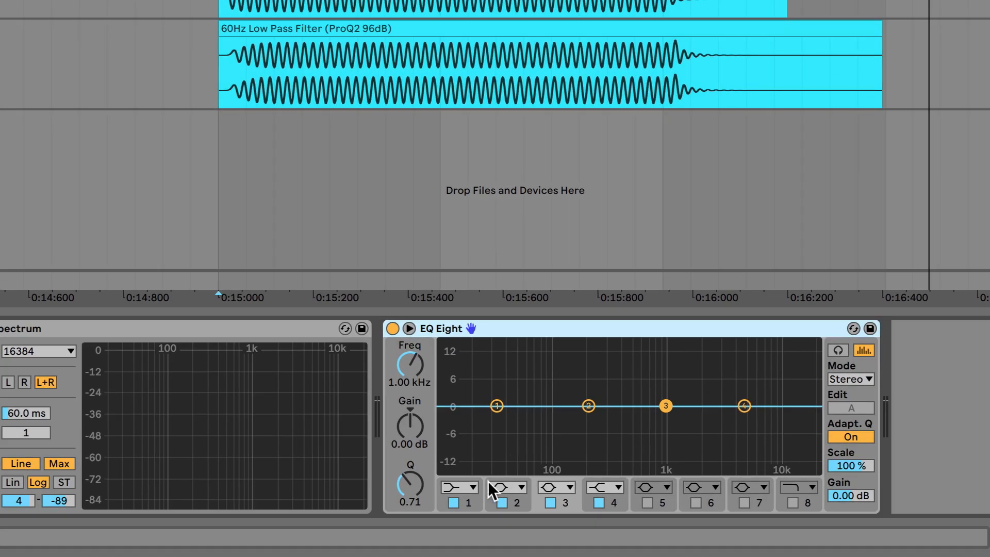
# - View the filter type choices for band 1 of EQ Eight without changing the type
pyautogui.click(471, 486)
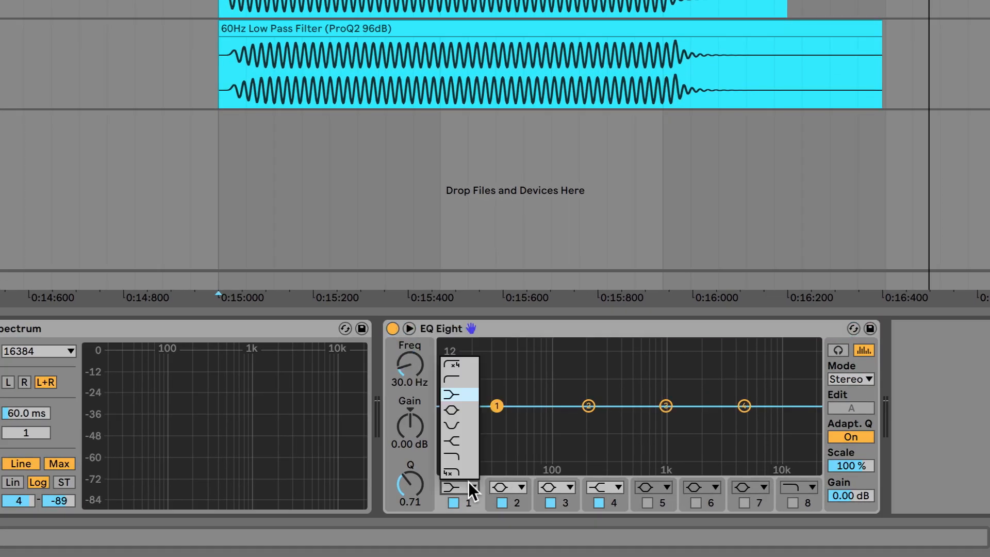
pyautogui.click(480, 333)
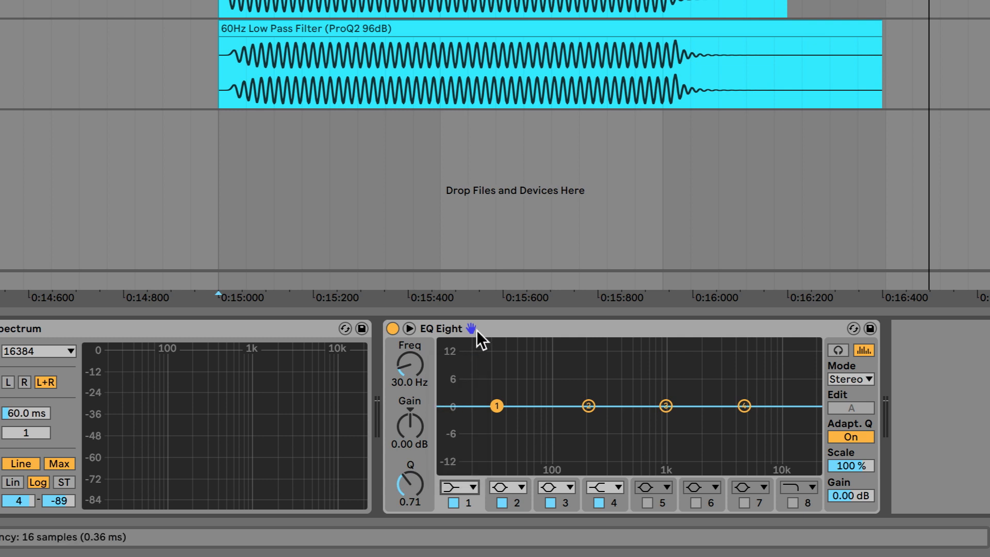
# - Set band 1 of EQ Eight to the 4x low-pass filter at 60 Hz and recheck its frequency and filter type
pyautogui.click(468, 485)
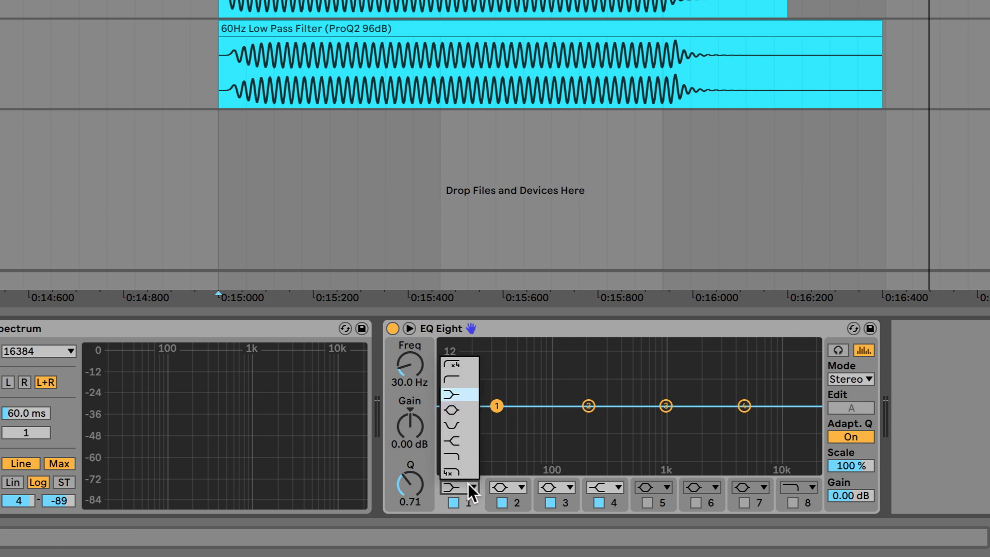
pyautogui.click(413, 373)
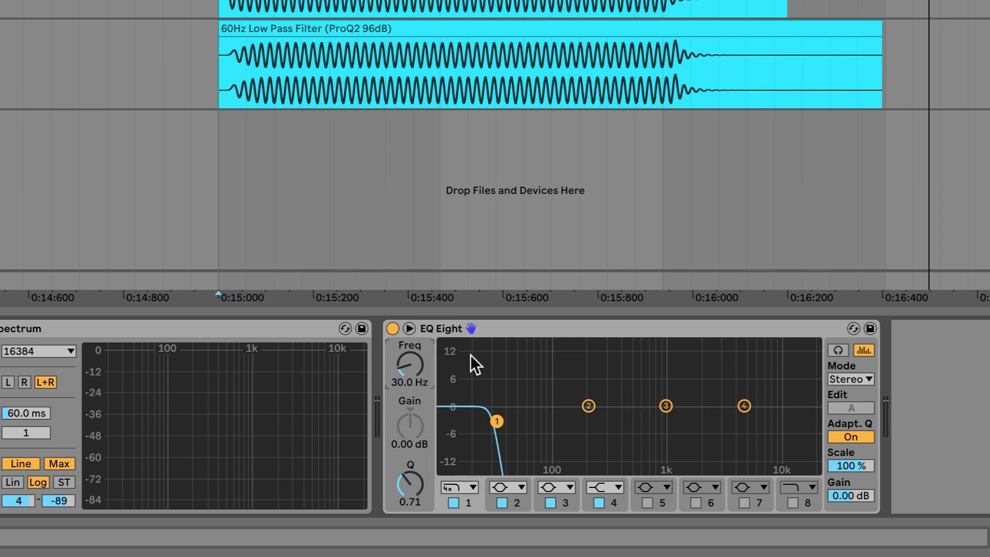
pyautogui.write('60')
pyautogui.press('Return')
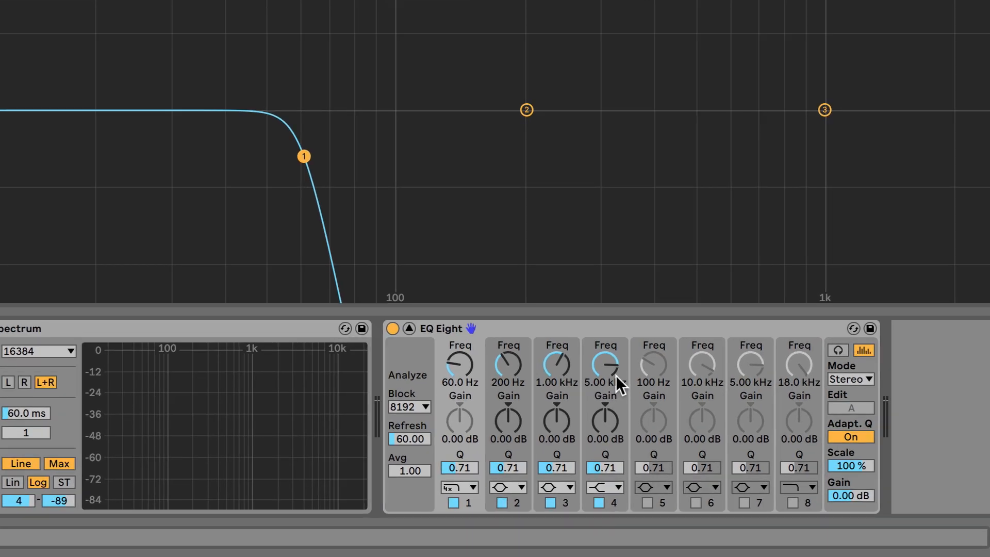
pyautogui.click(465, 379)
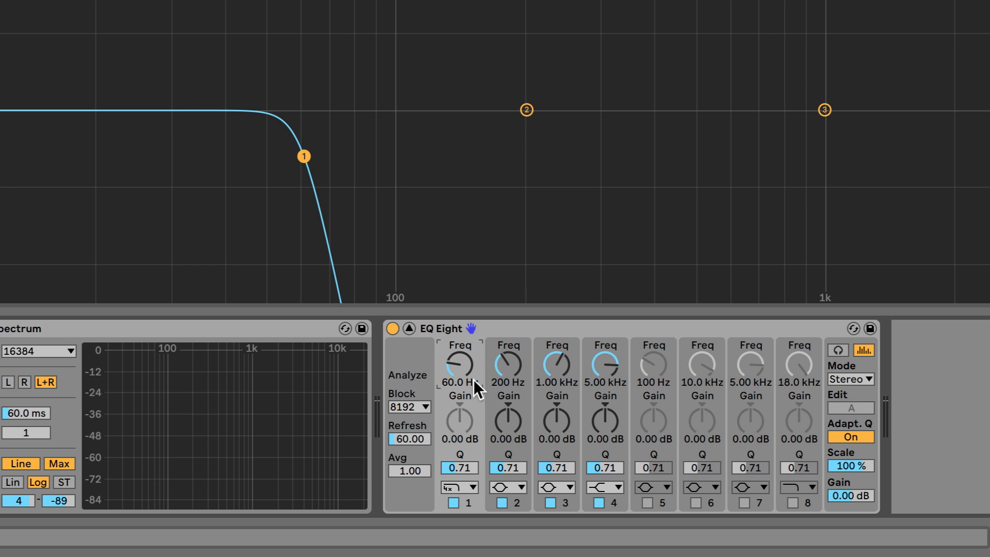
pyautogui.click(464, 488)
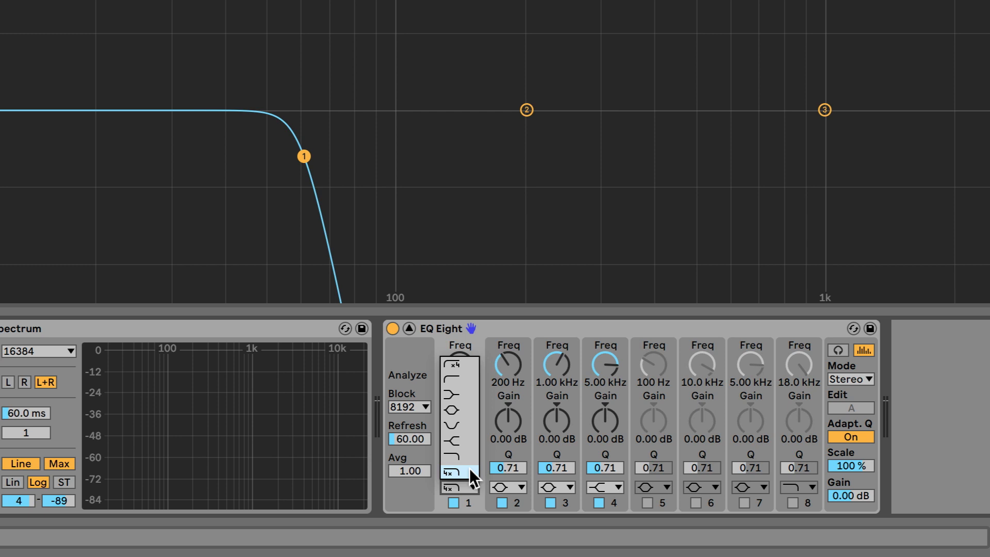
pyautogui.click(469, 468)
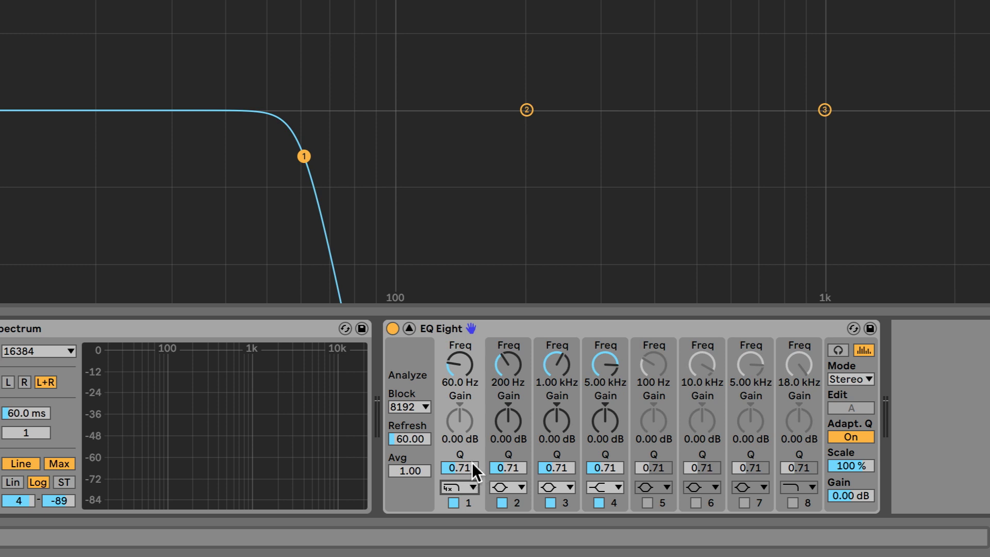
pyautogui.click(465, 385)
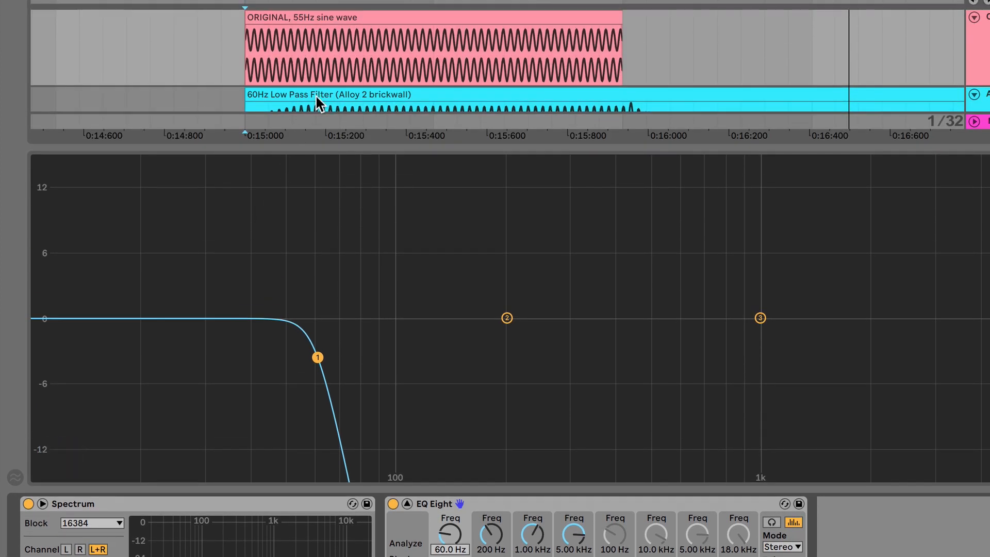
# - Set the gain of the ORIGINAL 55Hz sine wave clip to -1.2 dB, and undo that change
pyautogui.click(320, 18)
pyautogui.click(239, 39)
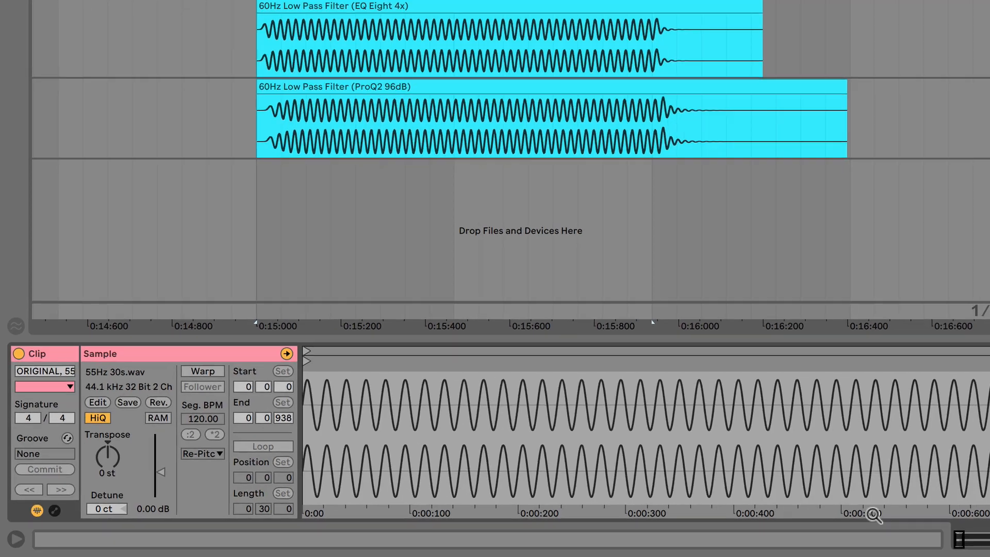
pyautogui.write('-1.2')
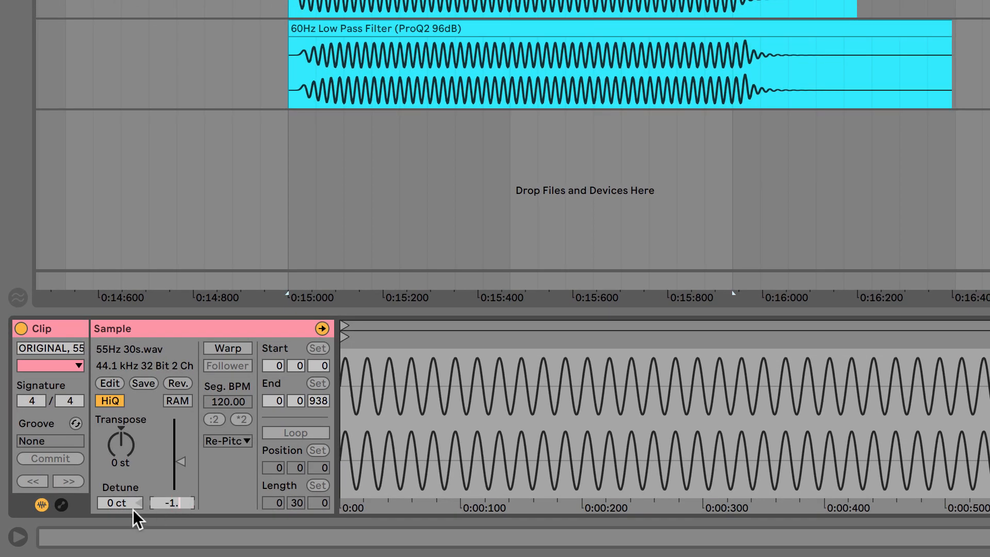
pyautogui.press('Return')
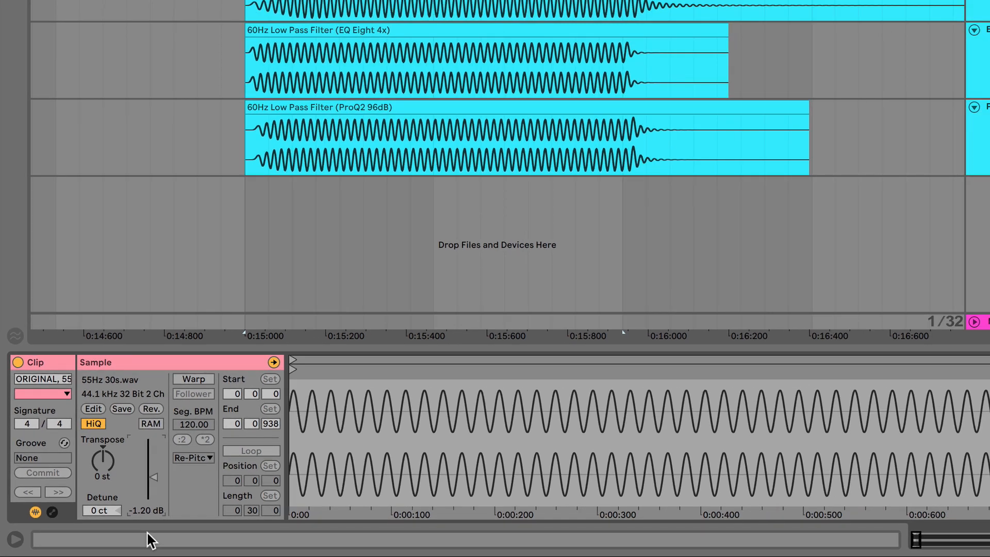
pyautogui.press('super+z')
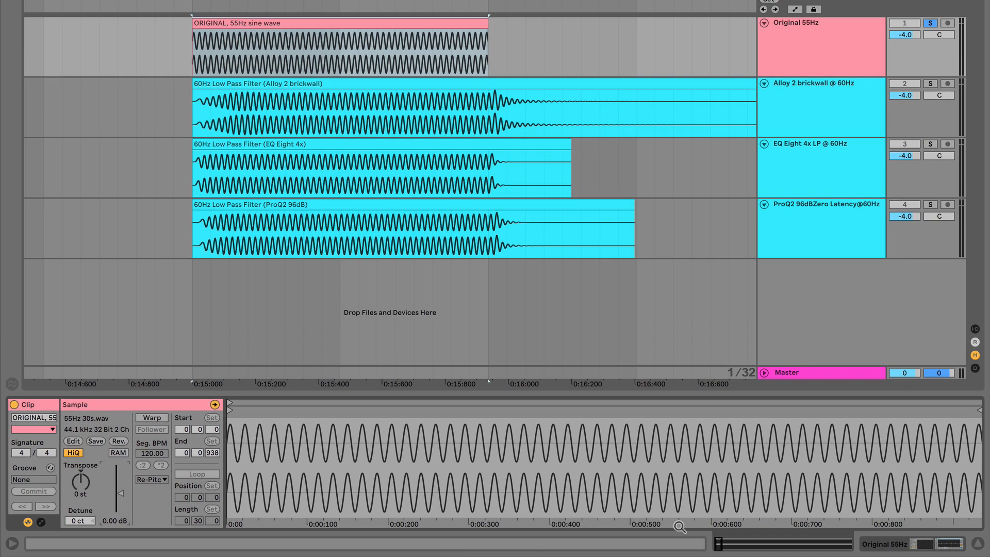
# - Return the insert marker to bar 9 on the Original 55Hz track and delete EQ Eight from its device chain
pyautogui.click(905, 542)
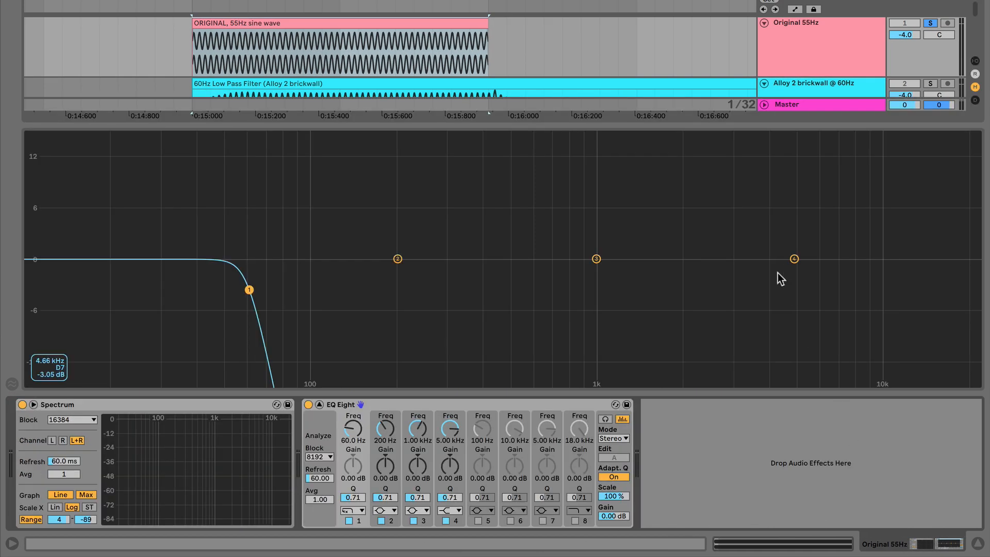
pyautogui.click(395, 302)
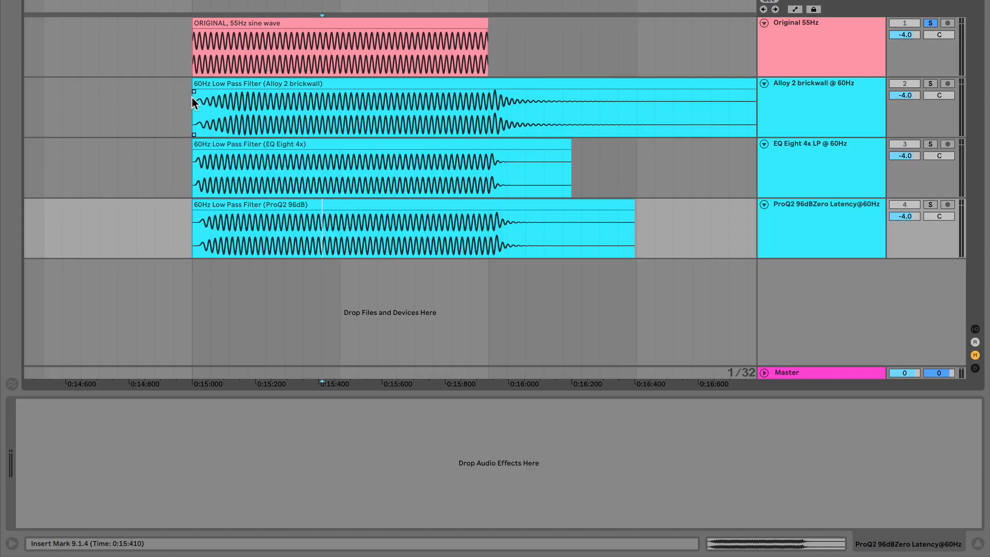
pyautogui.click(189, 60)
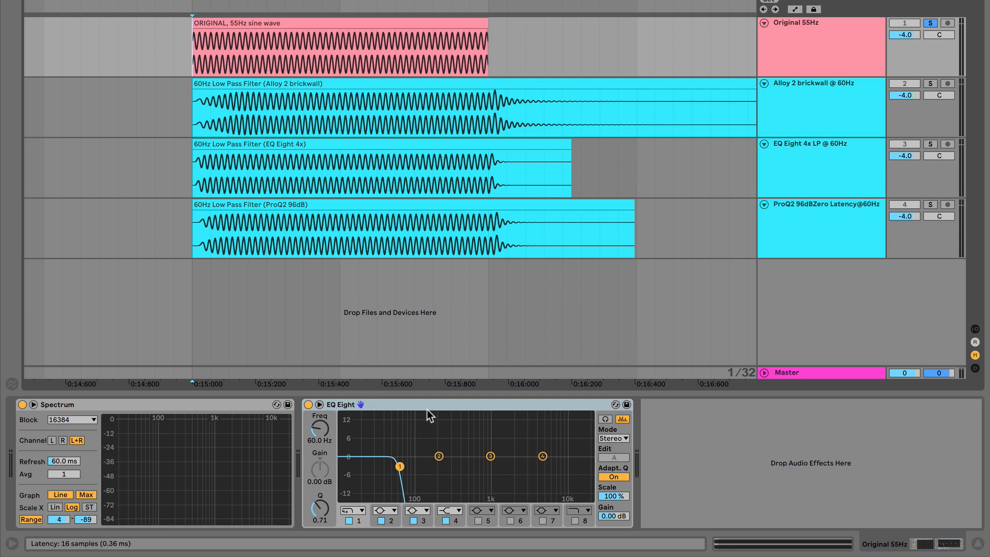
pyautogui.press('Delete')
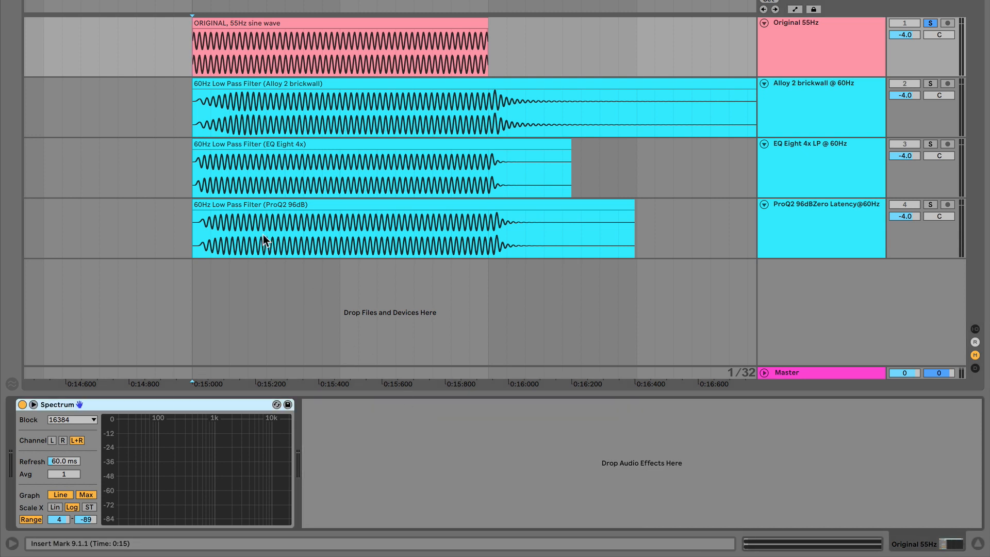
# - Add the iZotope Alloy 2 plug-in after Spectrum on the Original 55Hz track and dismiss its Preset Manager
pyautogui.click(13, 1)
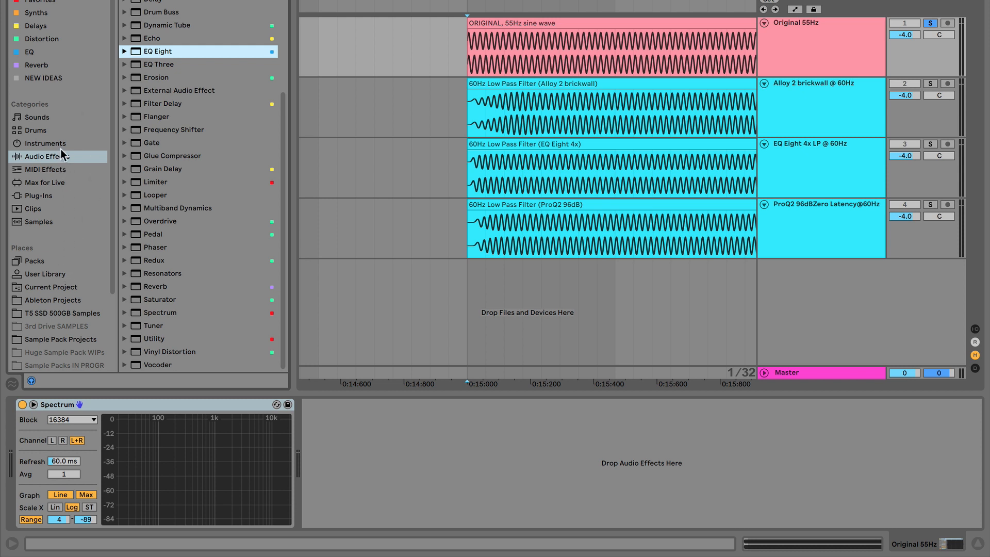
pyautogui.click(63, 195)
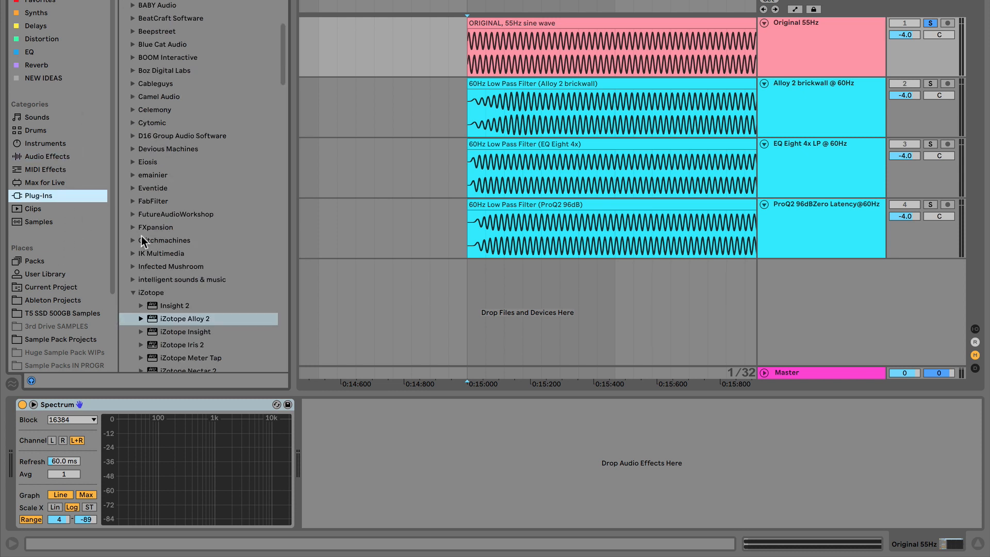
pyautogui.scroll(-5, 146, 249)
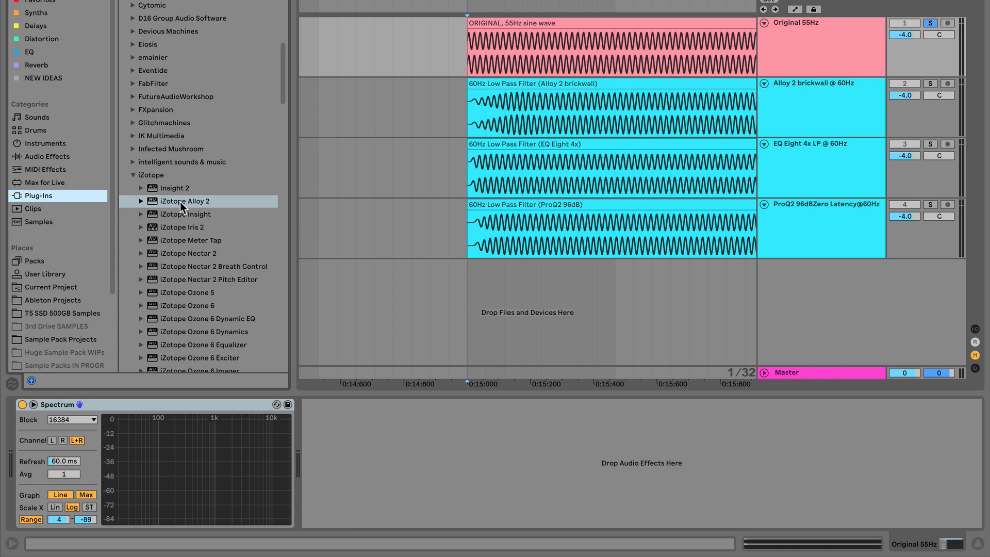
pyautogui.moveTo(181, 202); pyautogui.dragTo(327, 433)
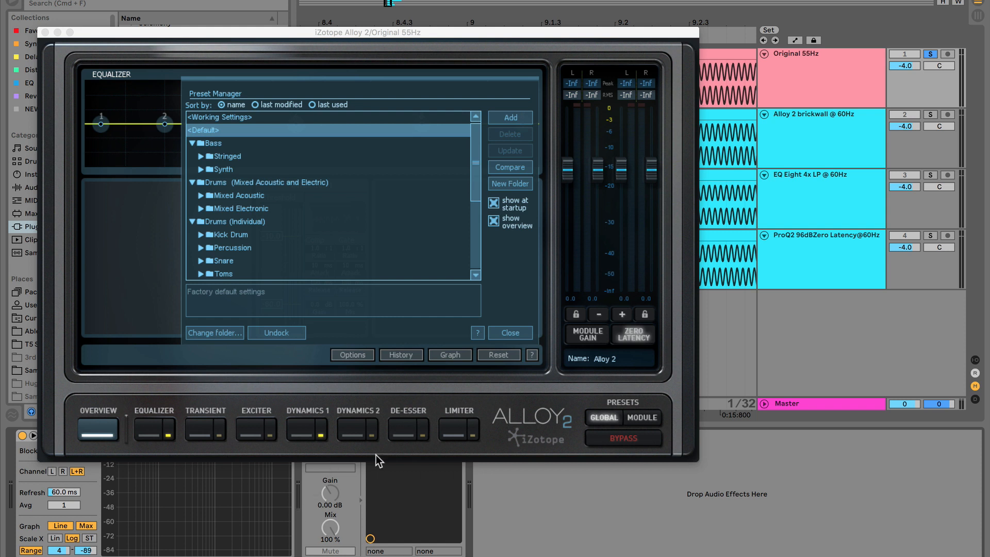
pyautogui.click(510, 332)
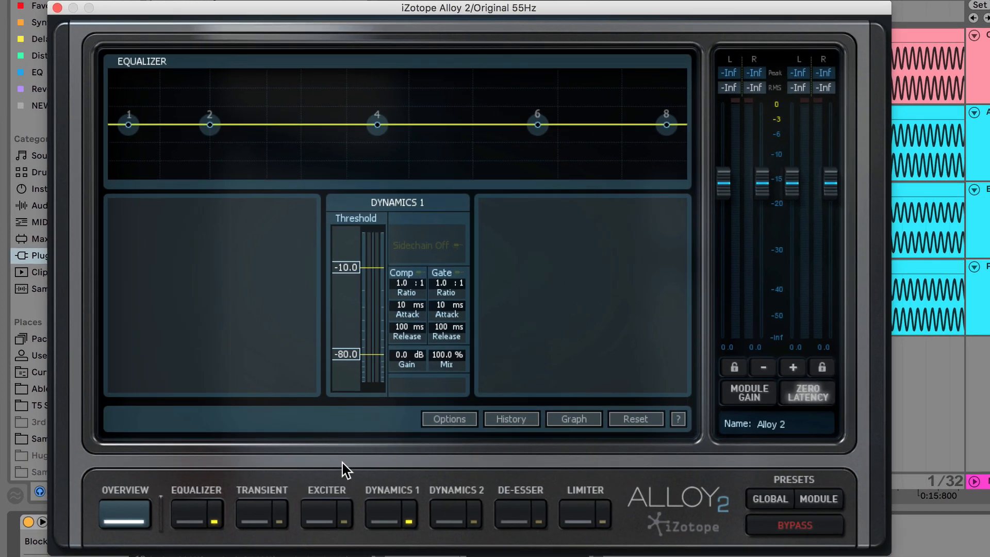
# - Disable Alloy 2's Dynamics 1 module and set band 1 of its Equalizer to a Brickwall lowpass
pyautogui.click(410, 519)
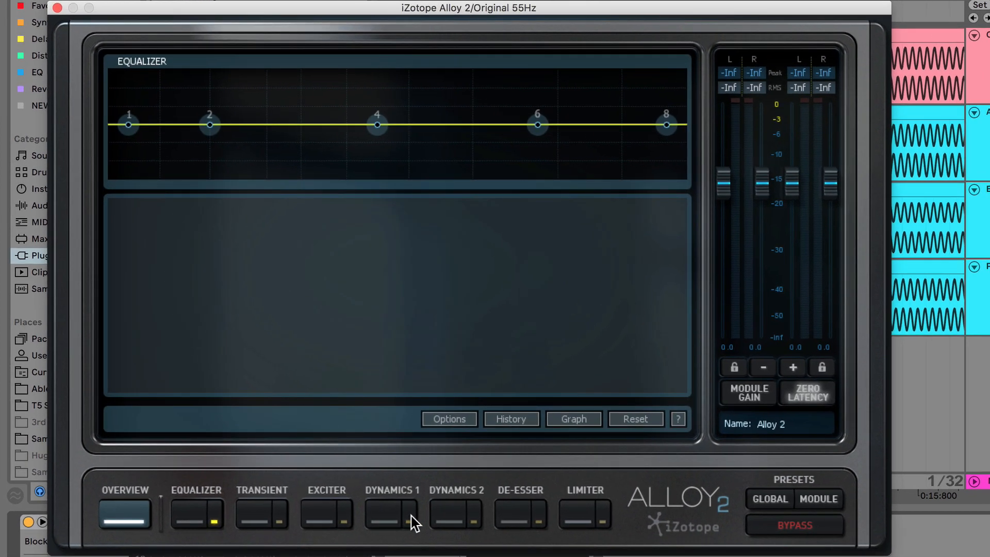
pyautogui.click(197, 522)
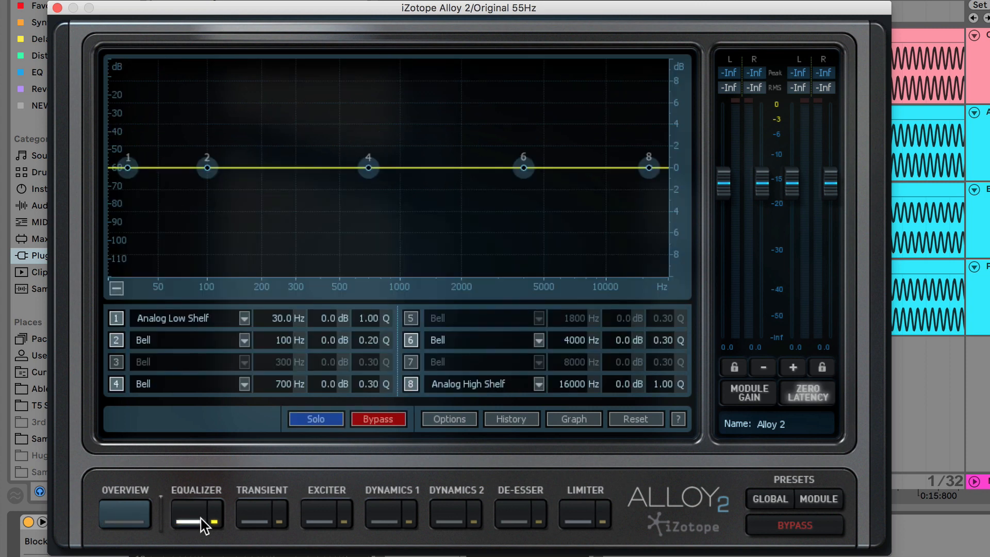
pyautogui.click(241, 319)
pyautogui.moveTo(227, 262)
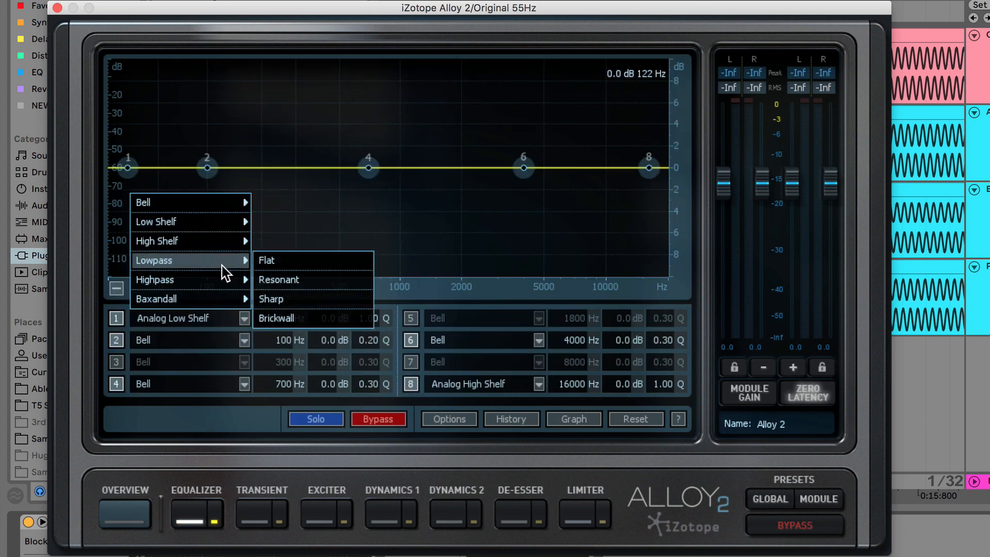
pyautogui.click(286, 318)
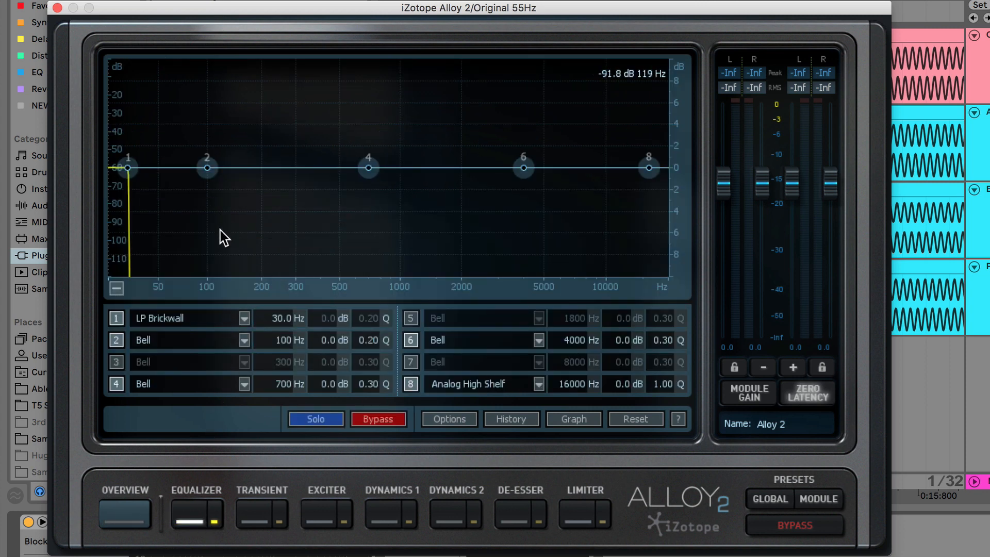
# - Sweep the LP Brickwall band's cutoff, set it to 60 Hz, and return to the arrangement with the plug-in window and browser hidden
pyautogui.moveTo(279, 318); pyautogui.dragTo(360, 147)
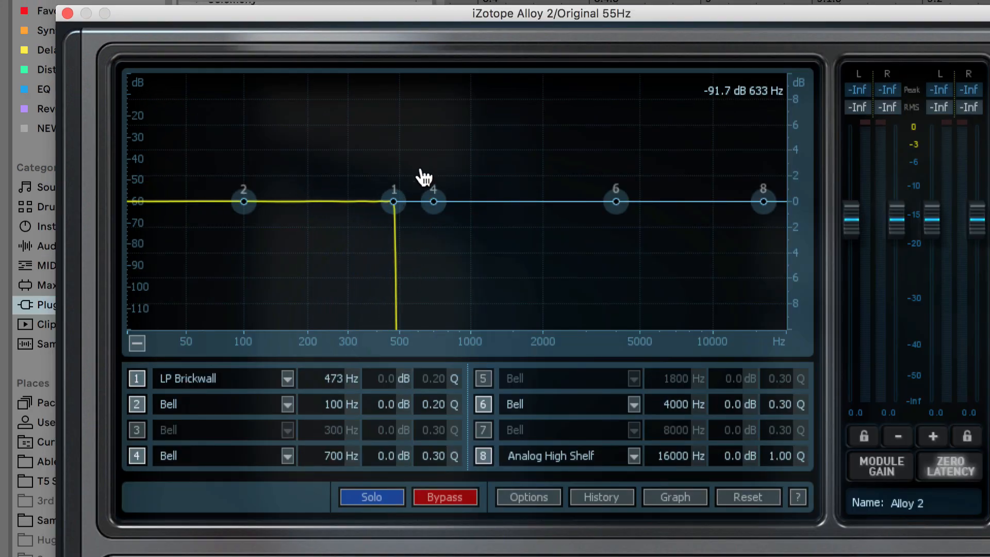
pyautogui.moveTo(424, 178); pyautogui.dragTo(418, 269)
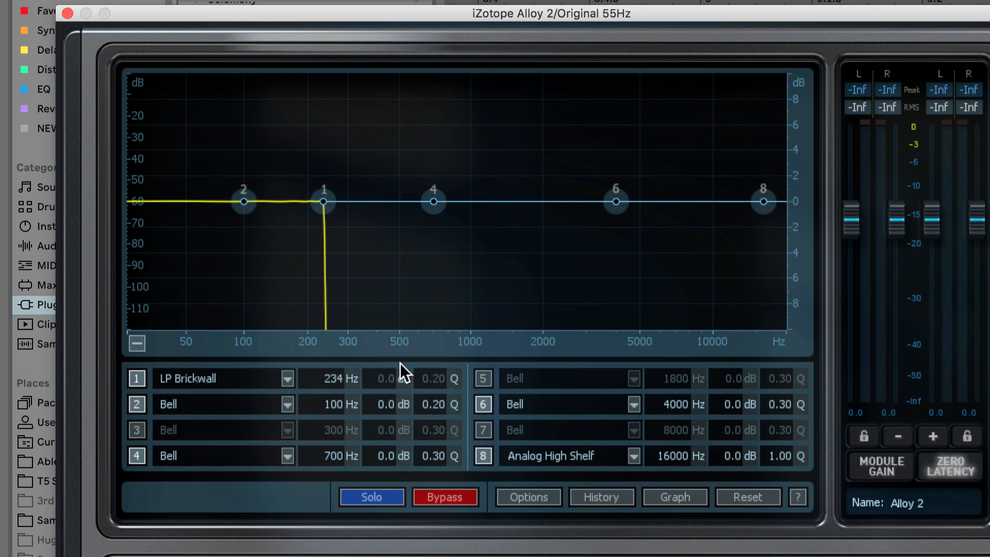
pyautogui.doubleClick(334, 385)
pyautogui.write('60')
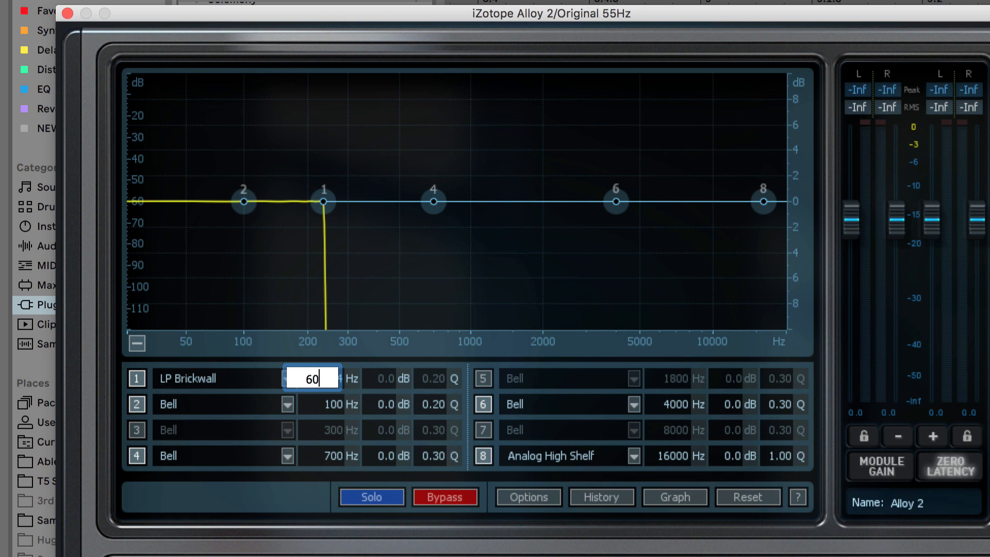
pyautogui.press('Return')
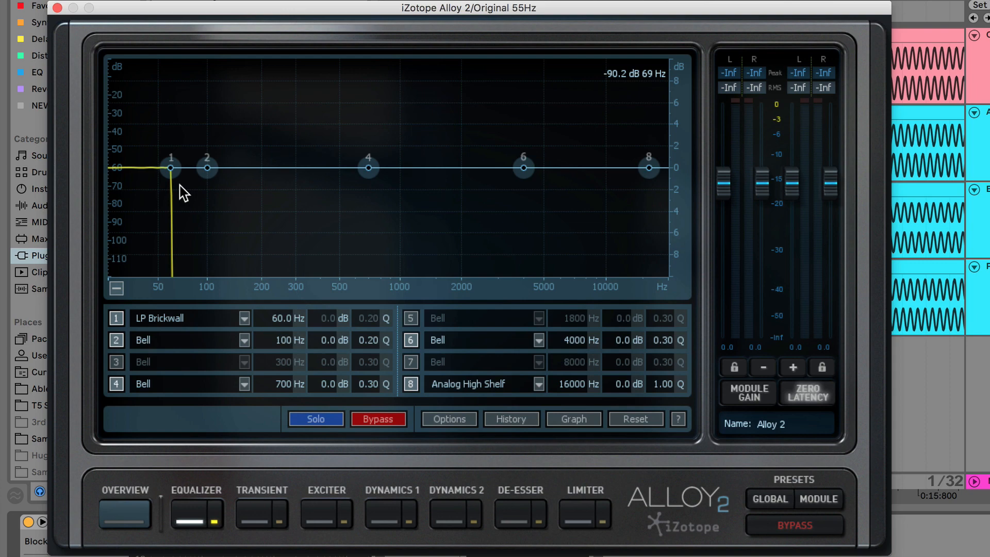
pyautogui.click(57, 8)
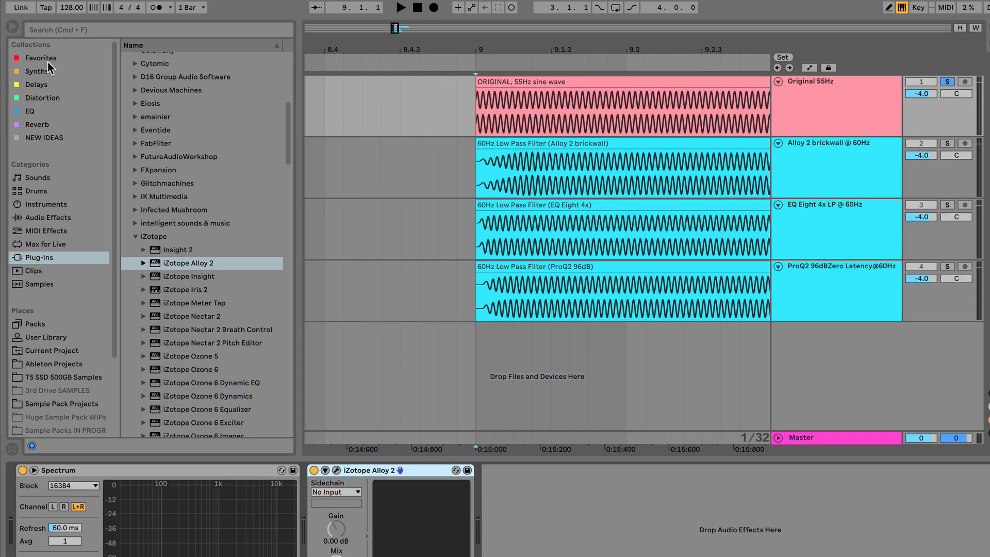
pyautogui.press('super+alt+b')
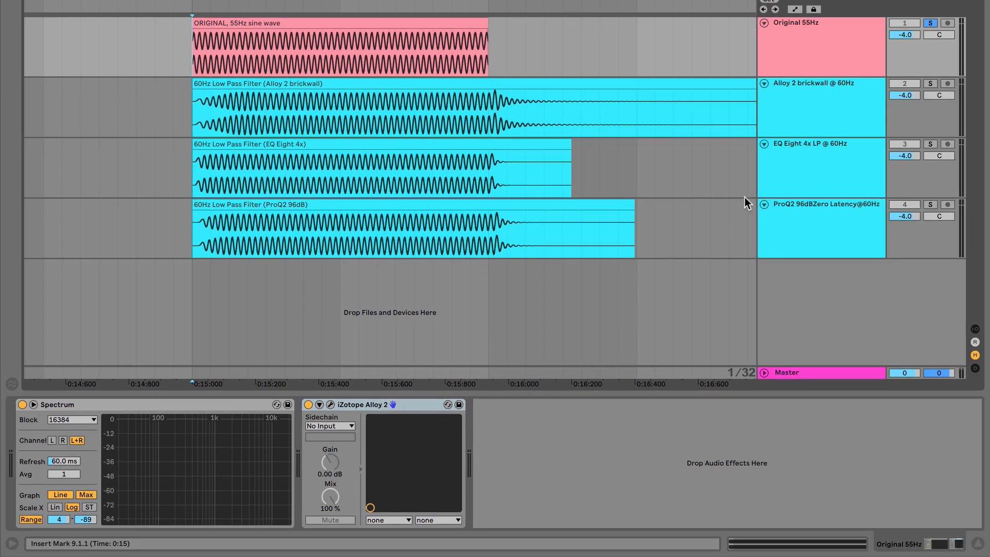
# - Play the soloed Original 55Hz track through Alloy 2 several times from bar 9, past the end of the clip
pyautogui.click(797, 45)
pyautogui.click(185, 50)
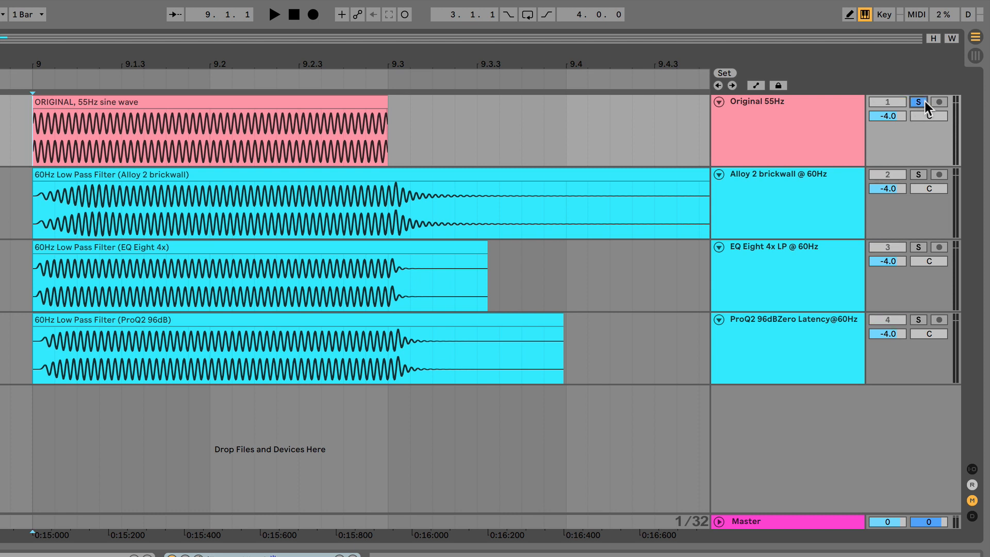
pyautogui.press('space')
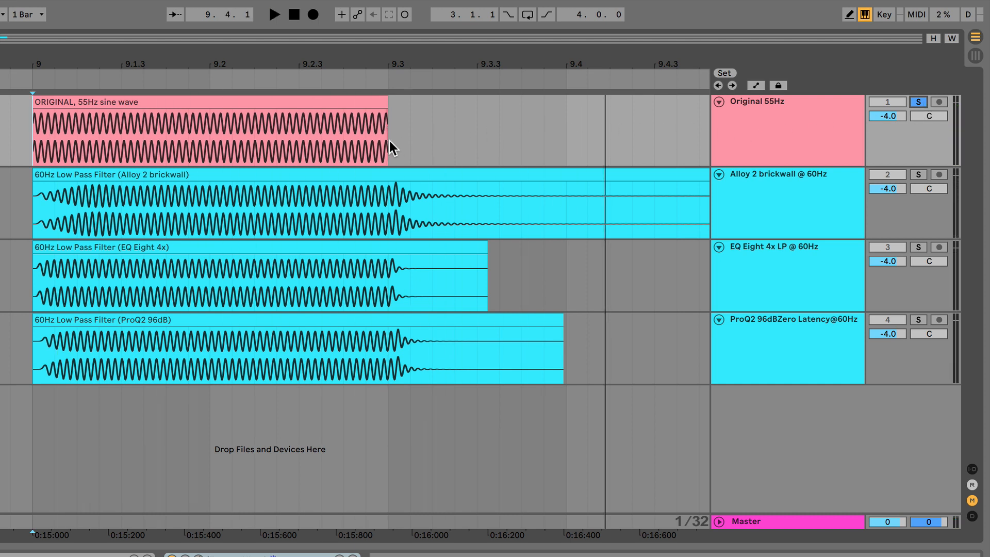
pyautogui.press('space')
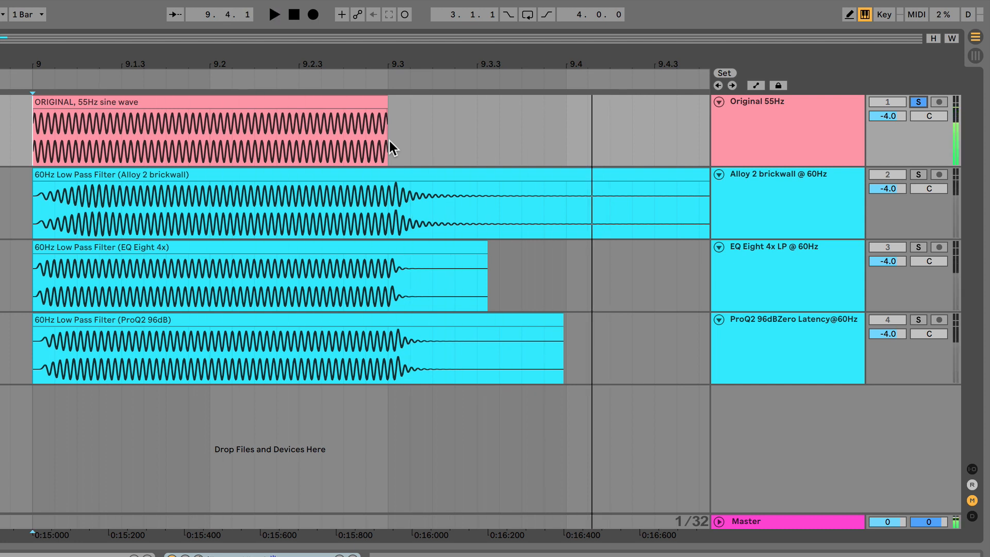
pyautogui.press('space')
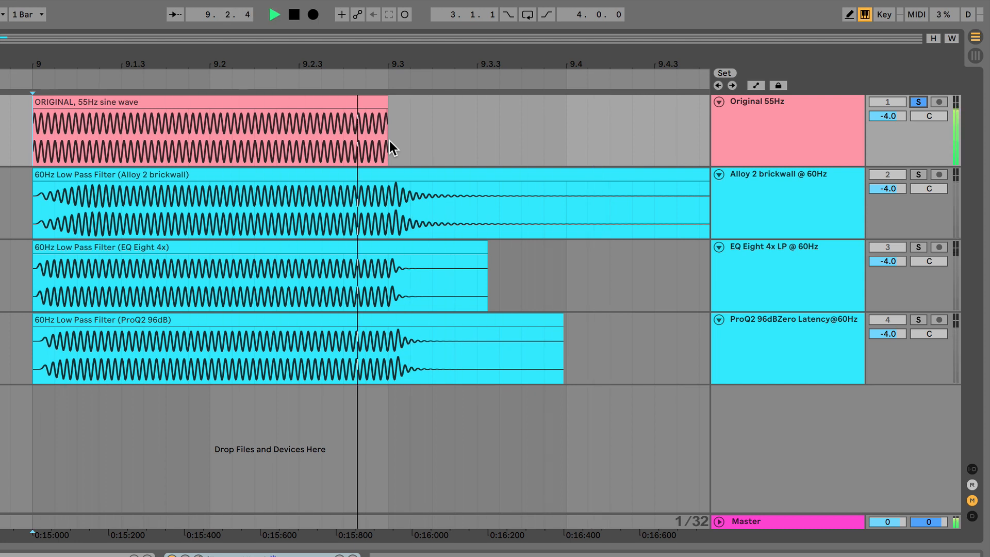
pyautogui.press('space')
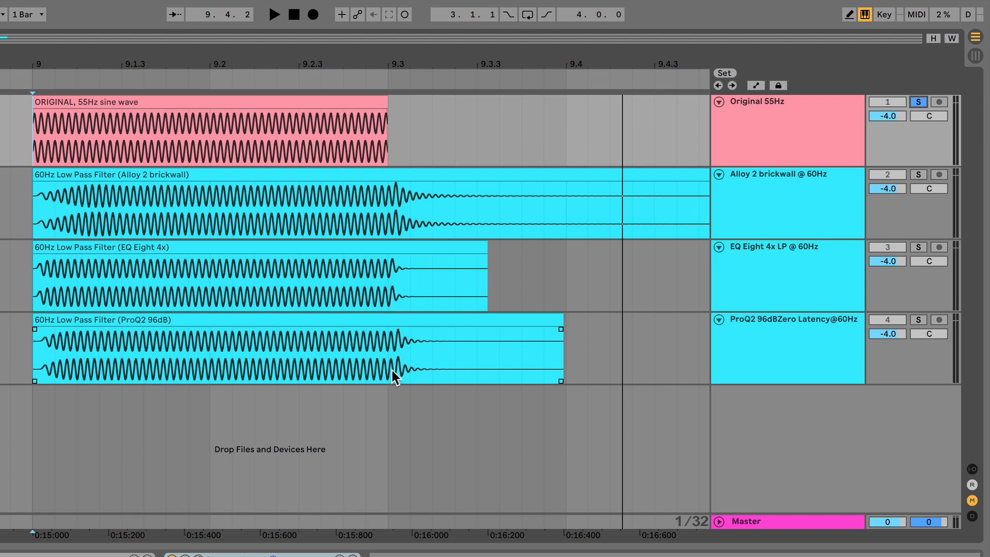
# - Highlight the filter tails after 9.3 in the Alloy 2, EQ Eight and ProQ2 clips to compare their lengths
pyautogui.moveTo(393, 217); pyautogui.dragTo(580, 202)
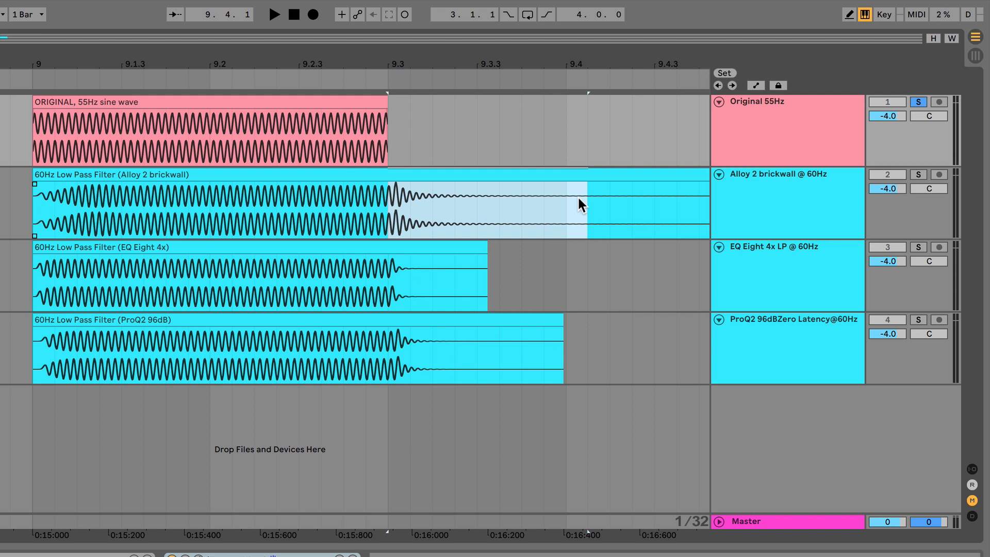
pyautogui.moveTo(579, 199); pyautogui.dragTo(577, 198)
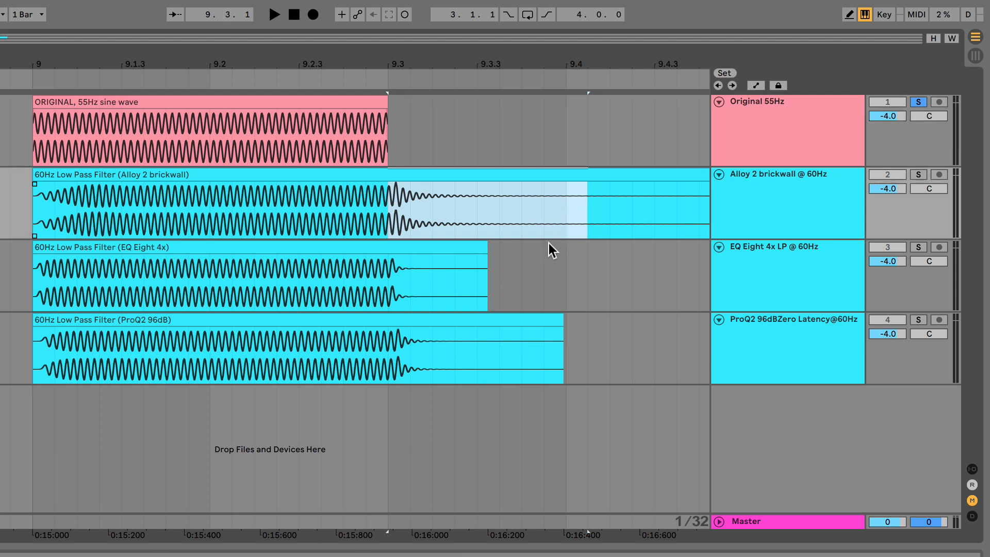
pyautogui.moveTo(391, 281); pyautogui.dragTo(457, 291)
pyautogui.moveTo(391, 359); pyautogui.dragTo(468, 341)
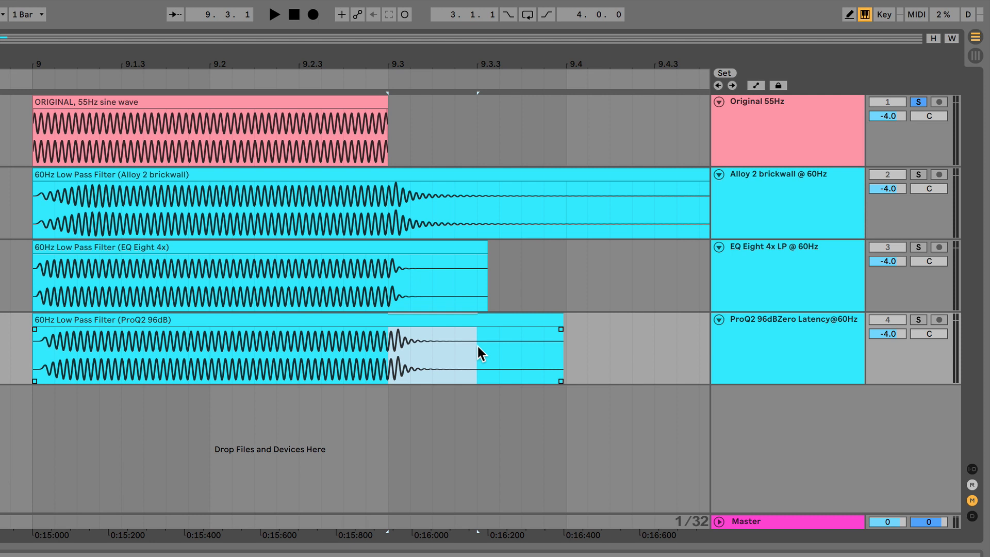
pyautogui.moveTo(385, 351); pyautogui.dragTo(475, 348)
pyautogui.moveTo(389, 278); pyautogui.dragTo(455, 274)
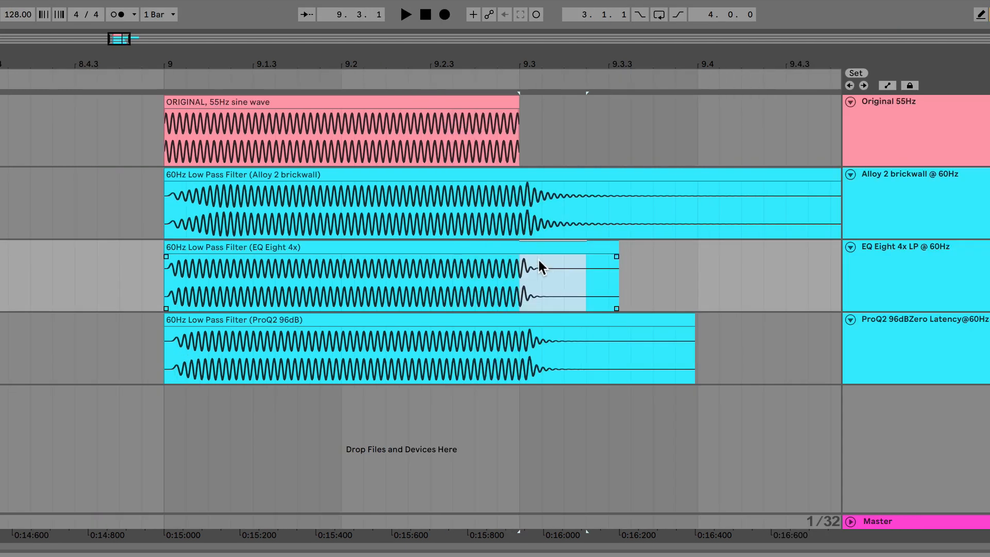
# - Highlight the Alloy 2 clip's tail after 9.3 and its opening from bar 9, and the ProQ2 clip's tail
pyautogui.click(389, 206)
pyautogui.moveTo(518, 202); pyautogui.dragTo(718, 197)
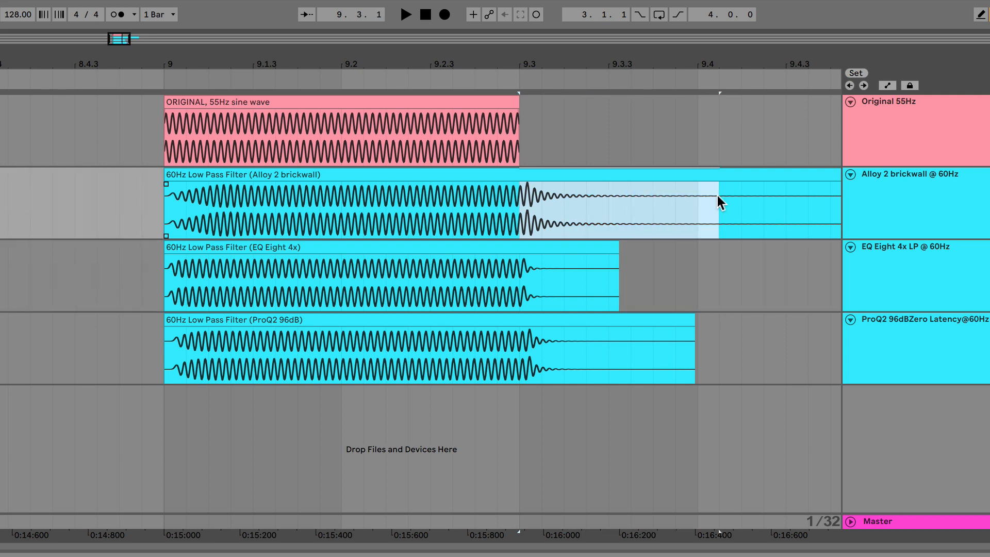
pyautogui.moveTo(190, 221); pyautogui.dragTo(270, 209)
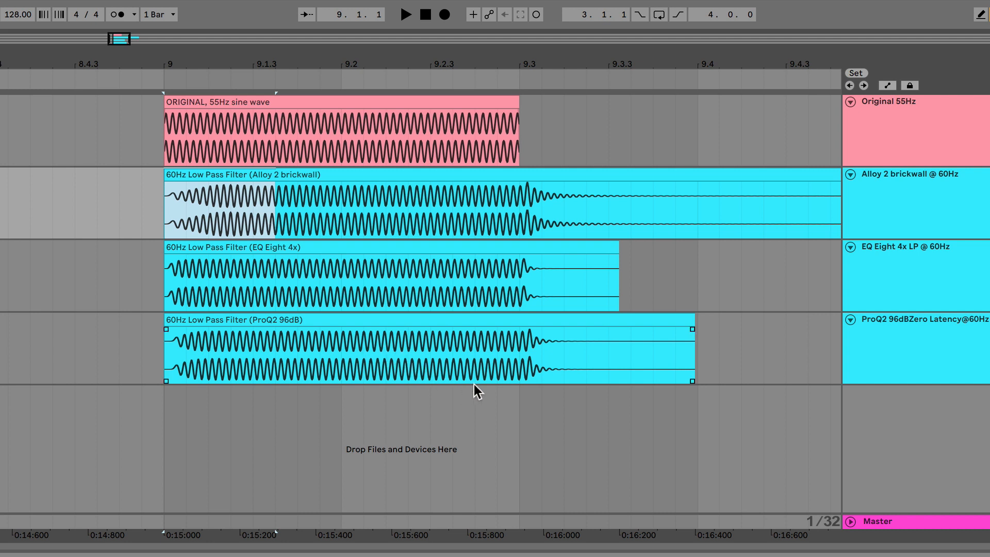
pyautogui.moveTo(520, 364); pyautogui.dragTo(632, 364)
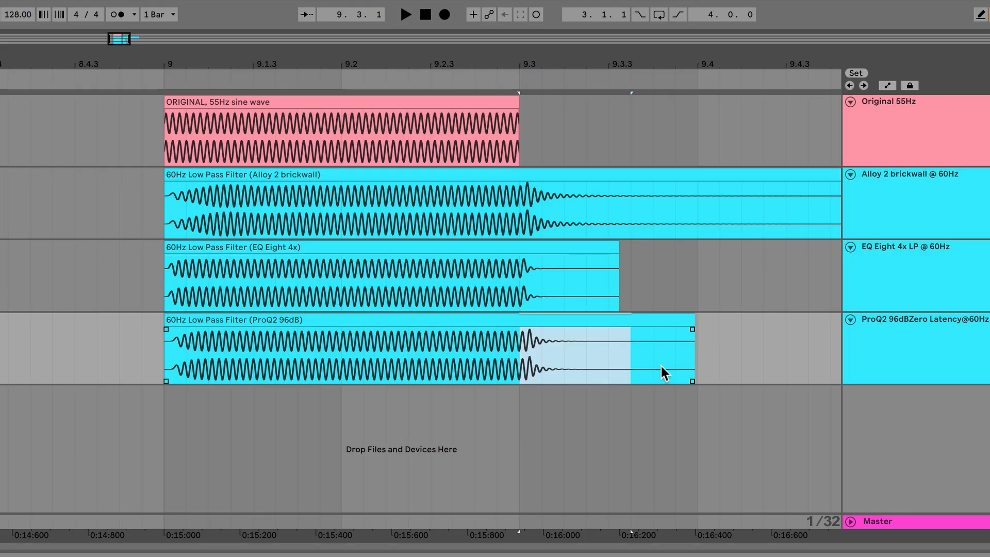
# - Add the Tuner audio effect to the Alloy 2 brickwall track and switch it to the histogram view
pyautogui.click(158, 137)
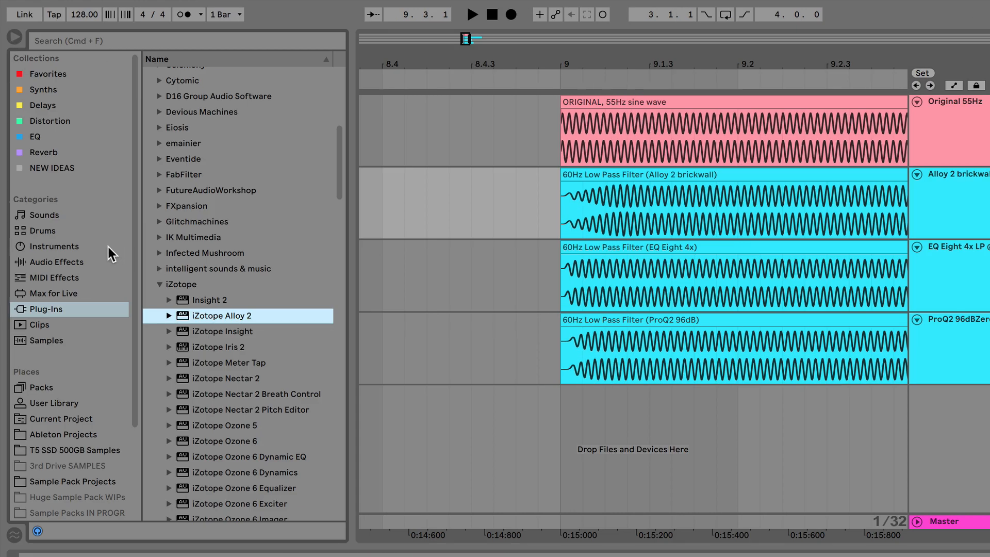
pyautogui.click(89, 256)
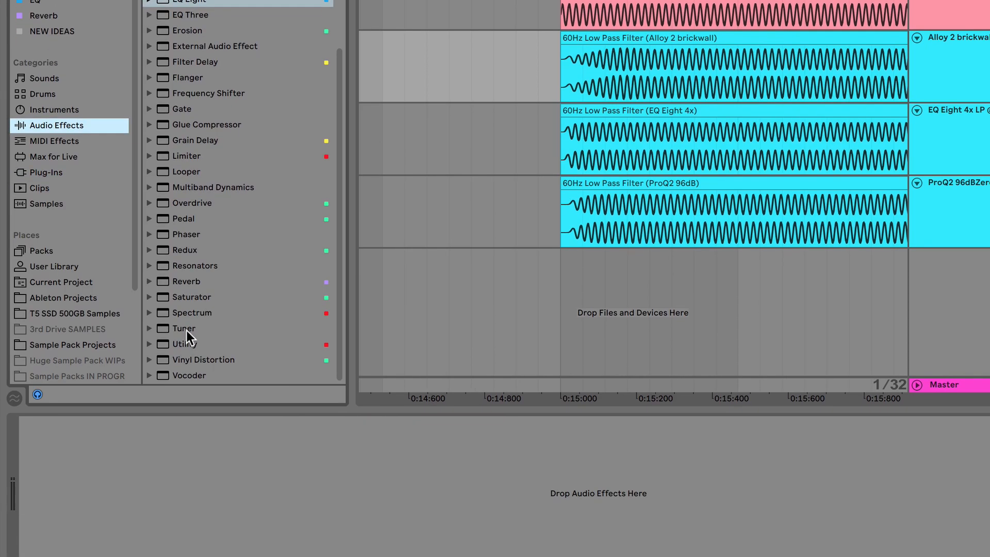
pyautogui.doubleClick(188, 466)
pyautogui.hotkey('ctrl', 'alt', 'b')
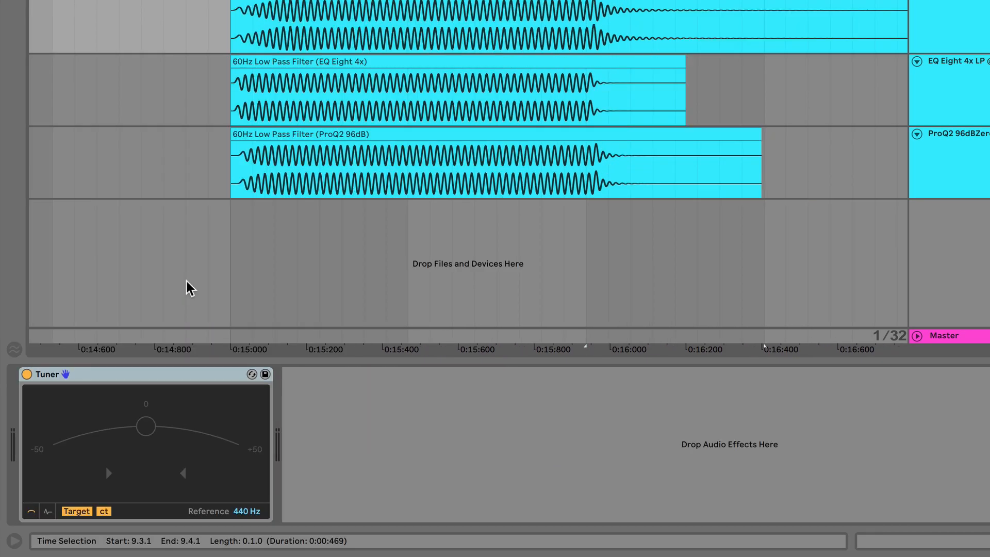
pyautogui.click(48, 511)
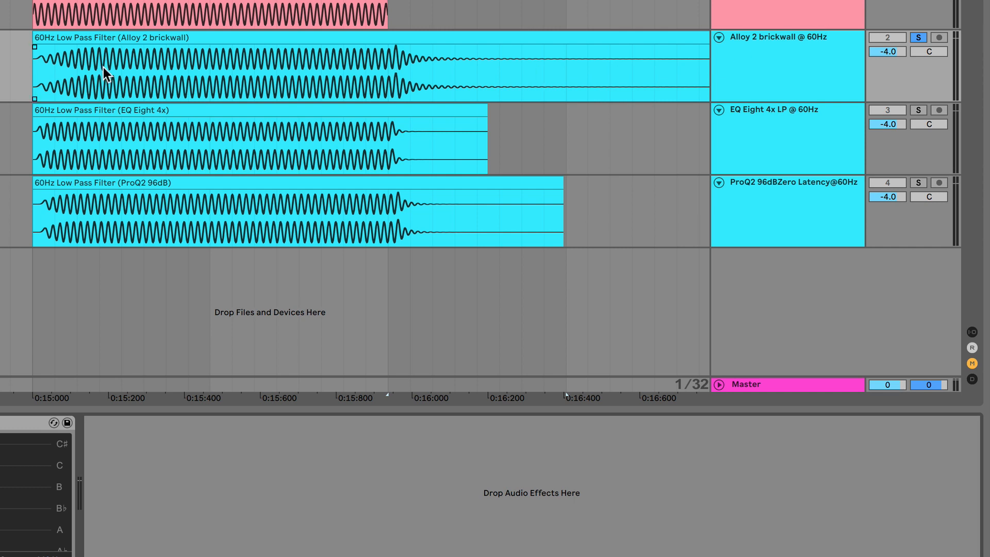
# - Play the soloed Alloy 2 clip from bar 9 to examine its pitch in Tuner, and remove Tuner from the track
pyautogui.click(32, 69)
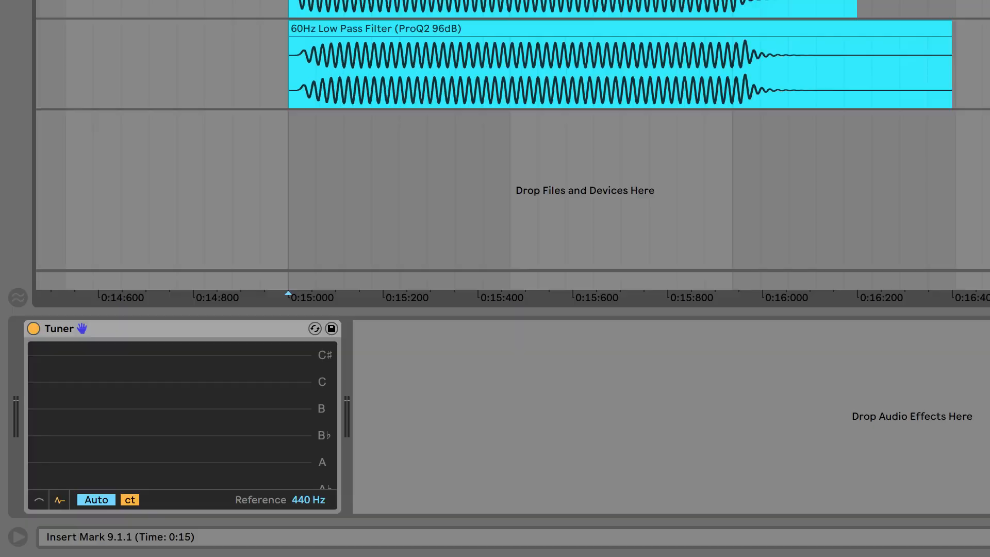
pyautogui.press('space')
pyautogui.press('space')
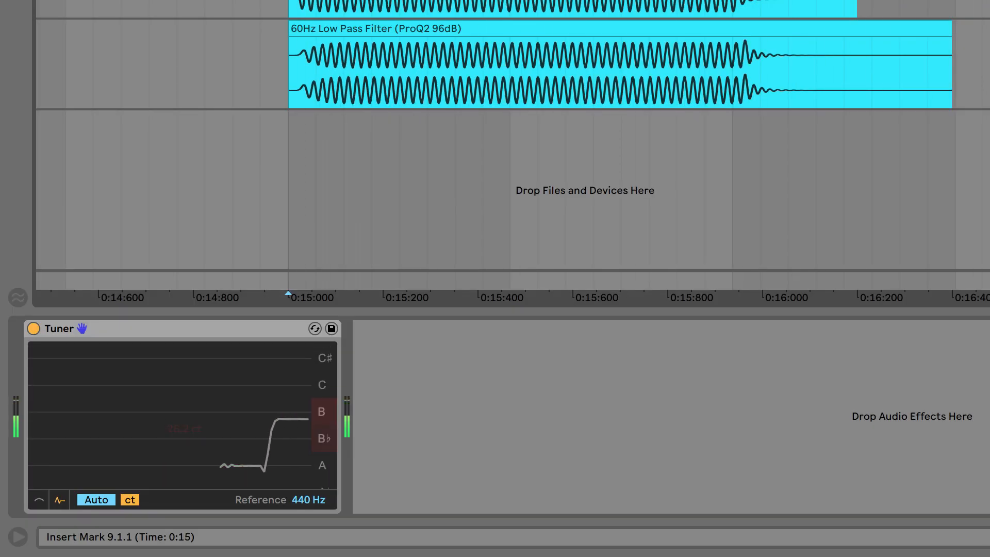
pyautogui.moveTo(71, 419)
pyautogui.mouseDown()
pyautogui.moveTo(58, 418)
pyautogui.moveTo(58, 392)
pyautogui.mouseUp()
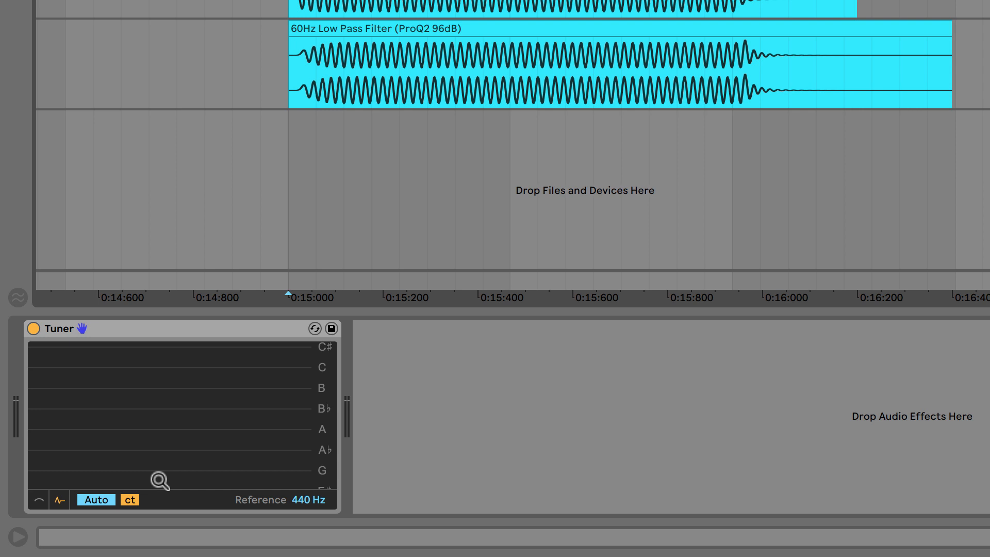
pyautogui.press('space')
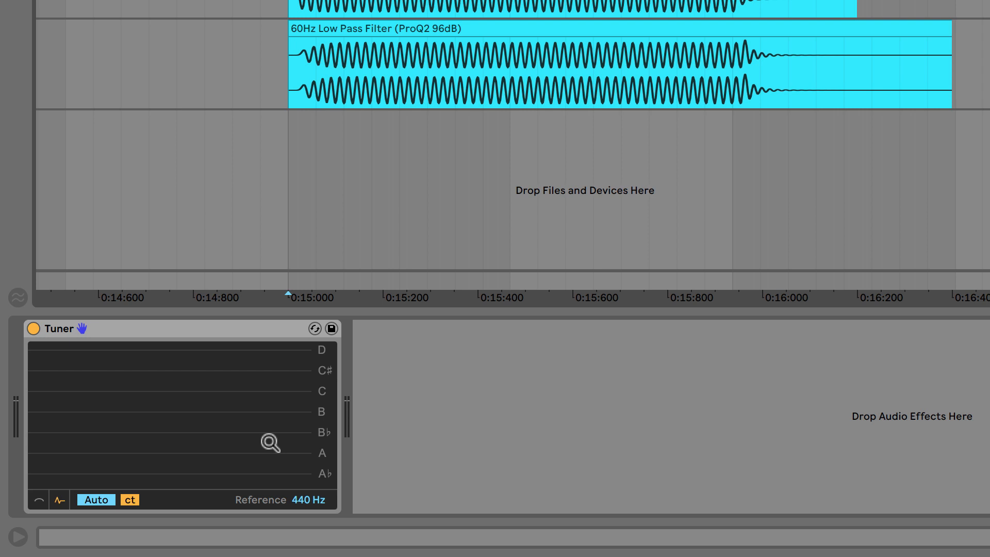
pyautogui.click(277, 328)
pyautogui.press('Delete')
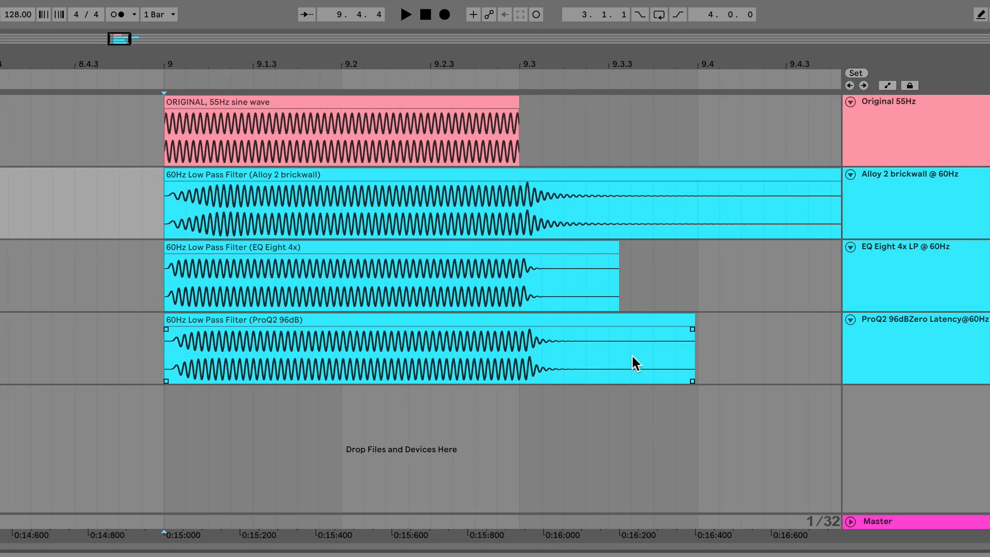
# - Highlight the ProQ2 clip's tail from 9.3 and the Alloy 2 clip's tail from 9.3 to 9.4
pyautogui.moveTo(632, 355); pyautogui.dragTo(521, 370)
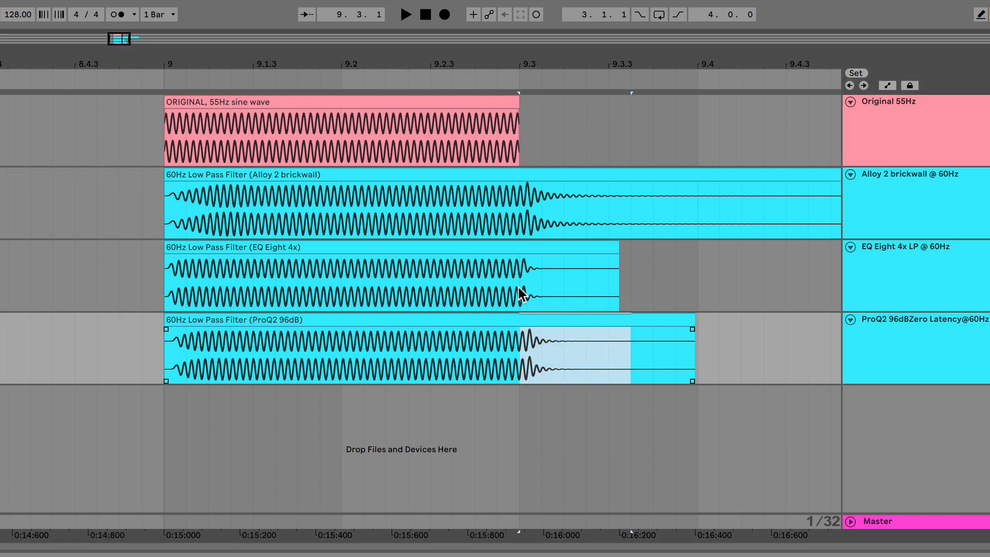
pyautogui.moveTo(521, 204); pyautogui.dragTo(704, 196)
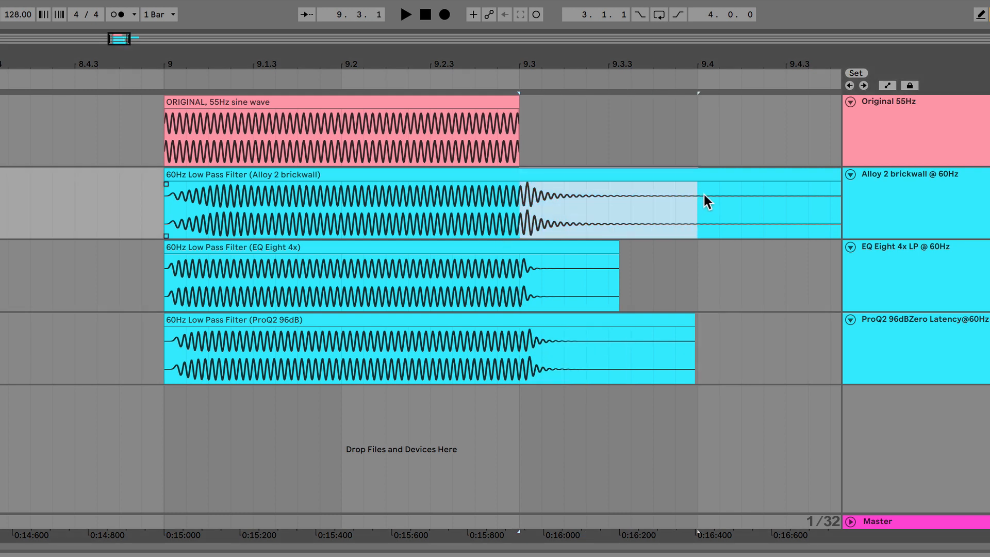
# - Delete the Alloy 2 brickwall track and undo the deletion
pyautogui.click(907, 202)
pyautogui.press('Delete')
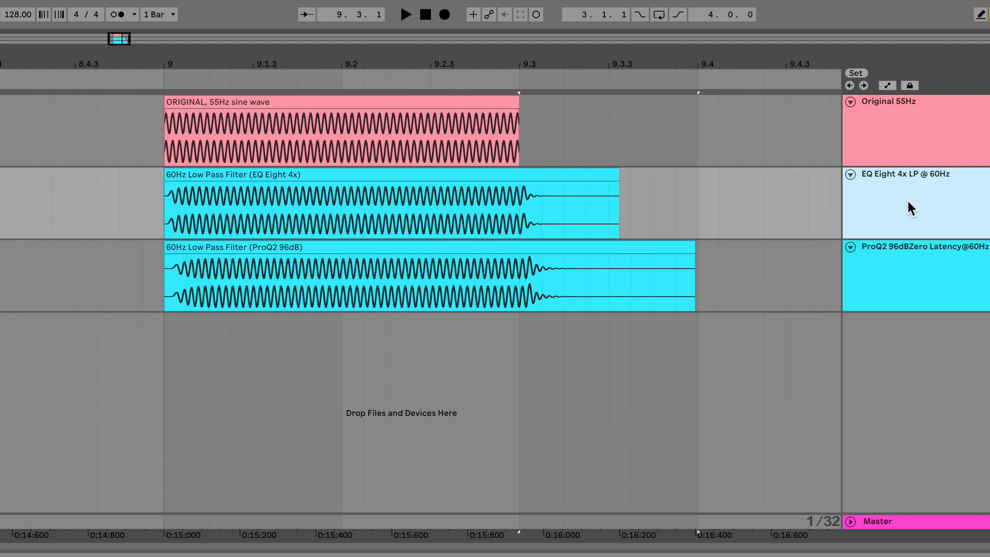
pyautogui.moveTo(670, 270)
pyautogui.hotkey('ctrl', 'z')
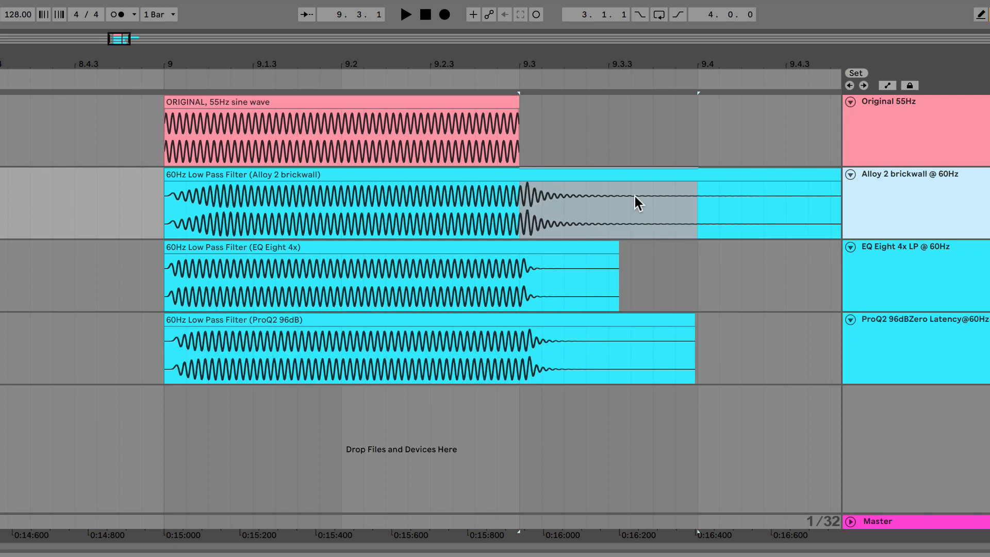
# - Compare the Alloy 2, ProQ2 and EQ Eight tails by highlighting each after 9.3, and all three together
pyautogui.click(521, 218)
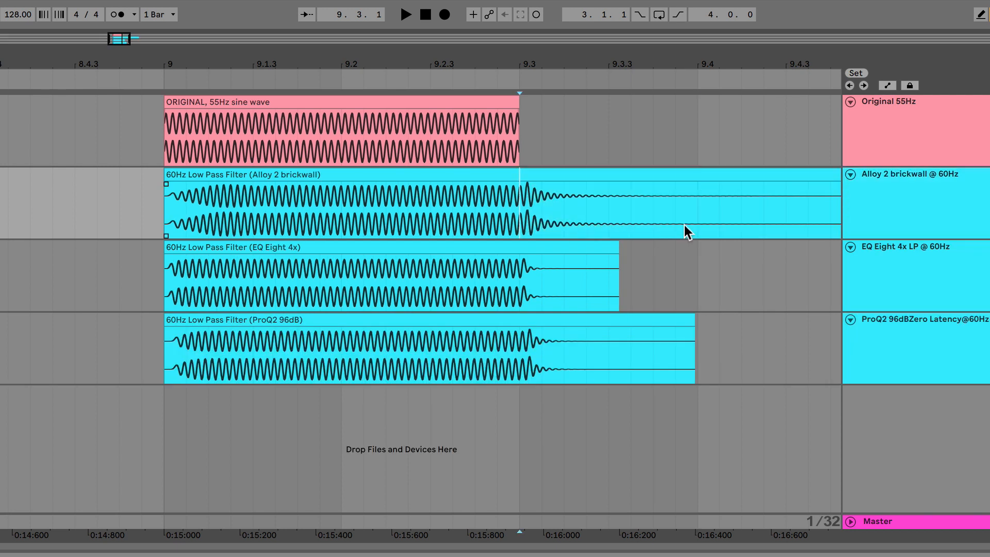
pyautogui.moveTo(681, 218); pyautogui.dragTo(514, 218)
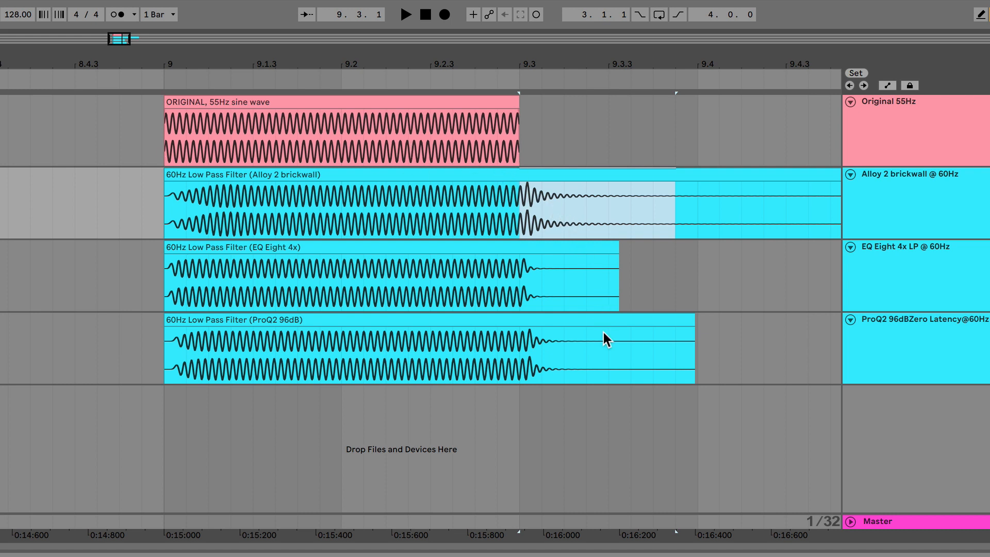
pyautogui.moveTo(608, 368); pyautogui.dragTo(515, 375)
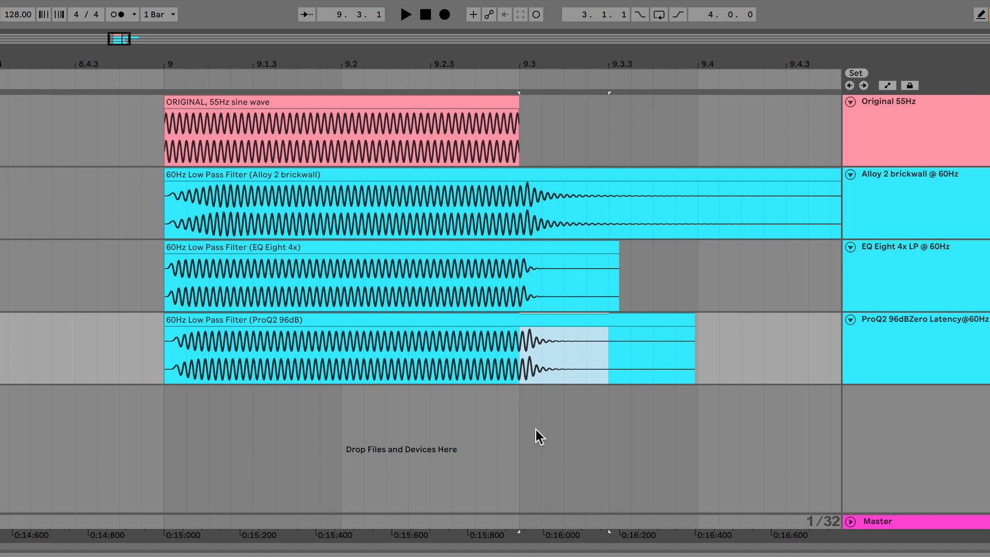
pyautogui.moveTo(524, 278); pyautogui.dragTo(594, 276)
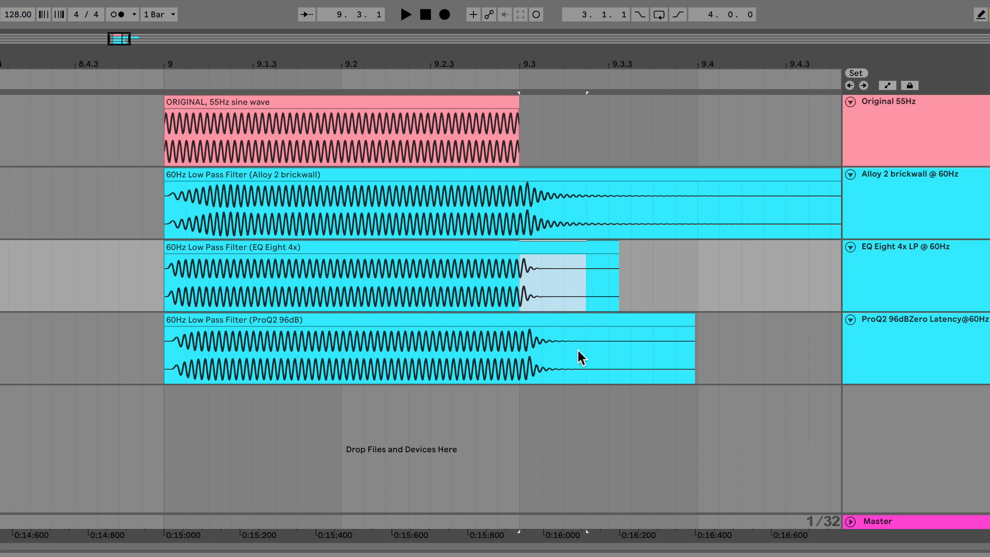
pyautogui.moveTo(579, 356); pyautogui.dragTo(520, 360)
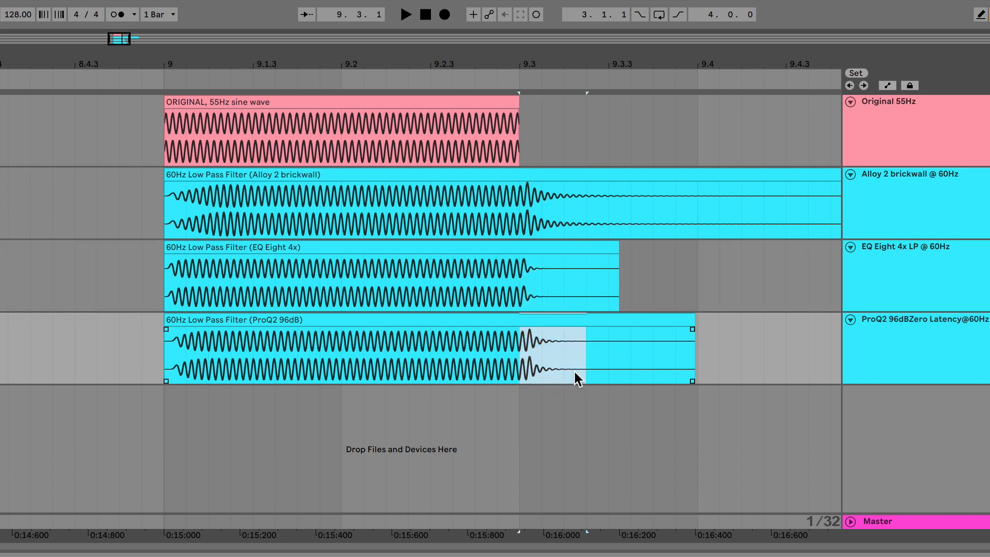
pyautogui.moveTo(575, 372); pyautogui.dragTo(521, 193)
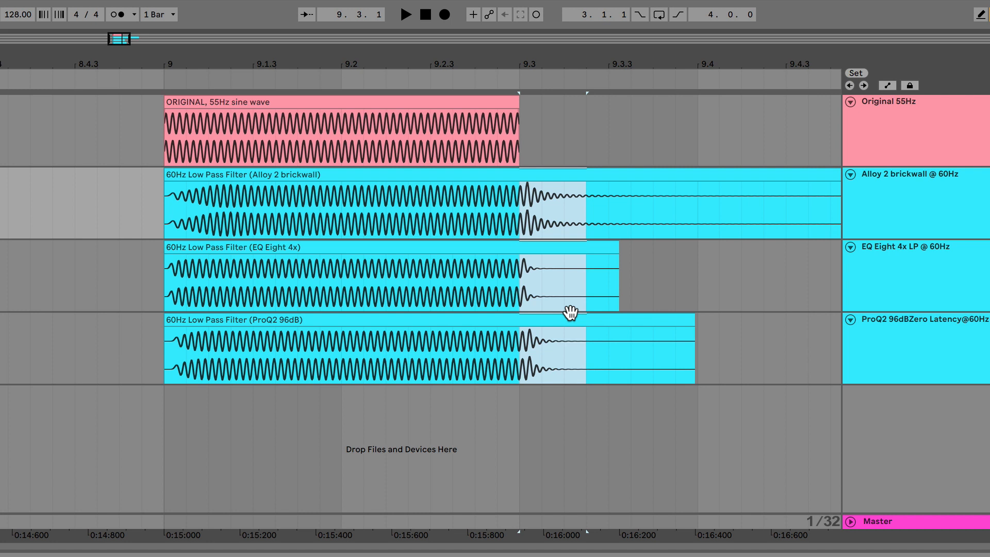
# - Place VAD1 Kick Soft 002.wav from the Useful drums folder at 9.3 on a new track below ProQ2, and hide the browser
pyautogui.click(522, 141)
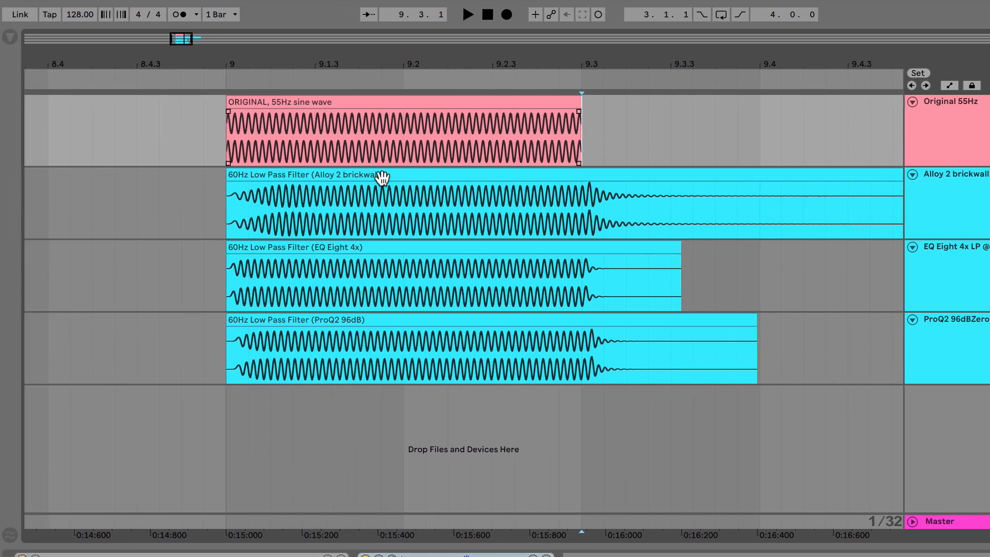
pyautogui.click(14, 37)
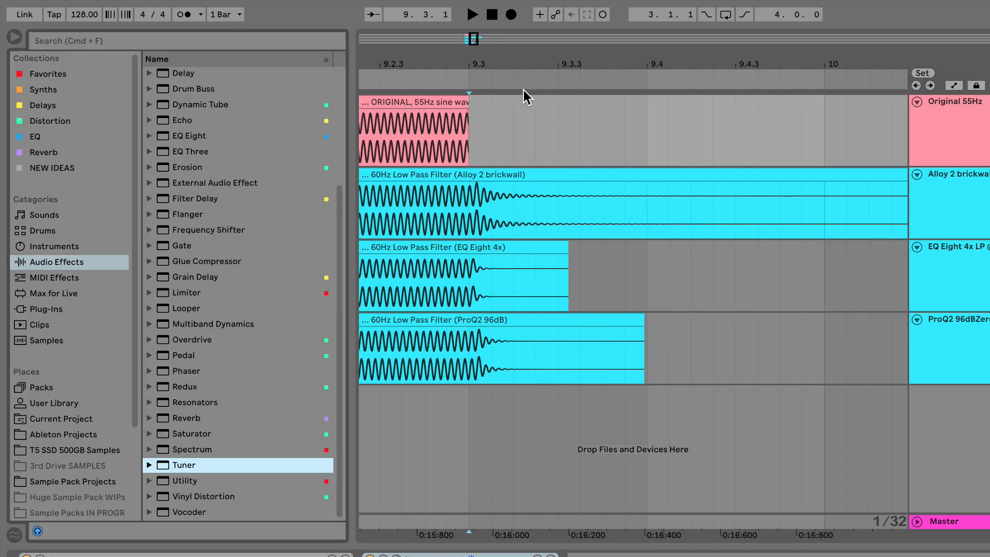
pyautogui.moveTo(229, 136); pyautogui.dragTo(472, 402)
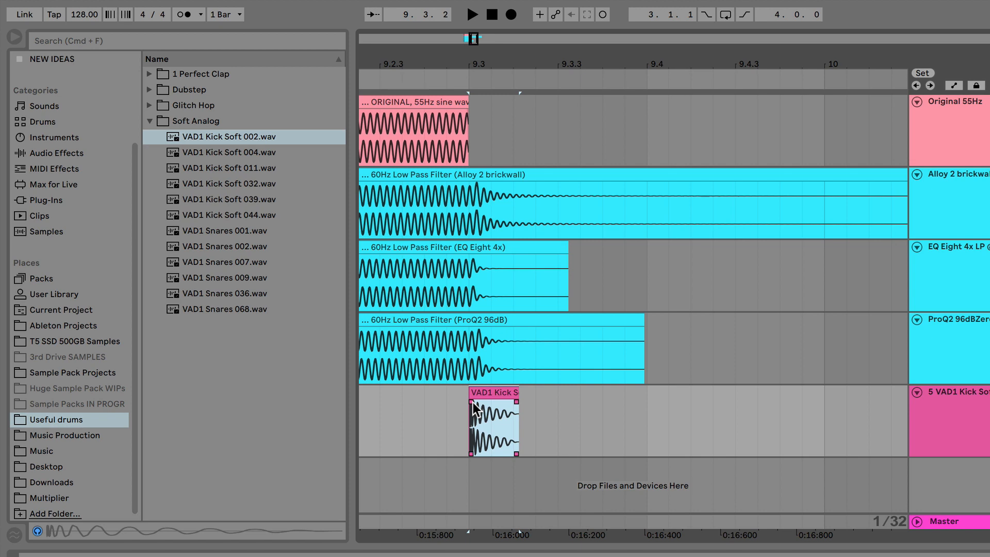
pyautogui.press('super+alt+b')
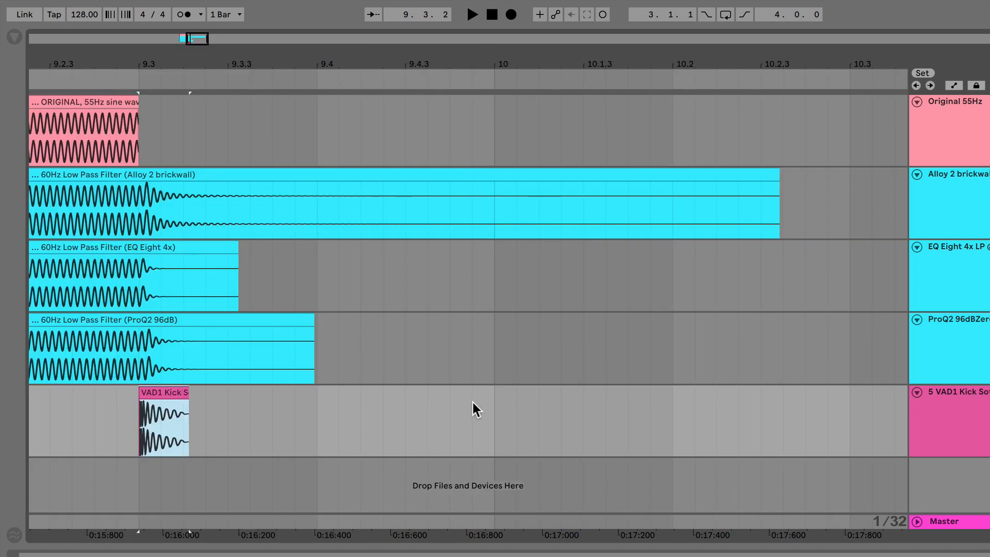
pyautogui.hscroll(-6, 413, 149)
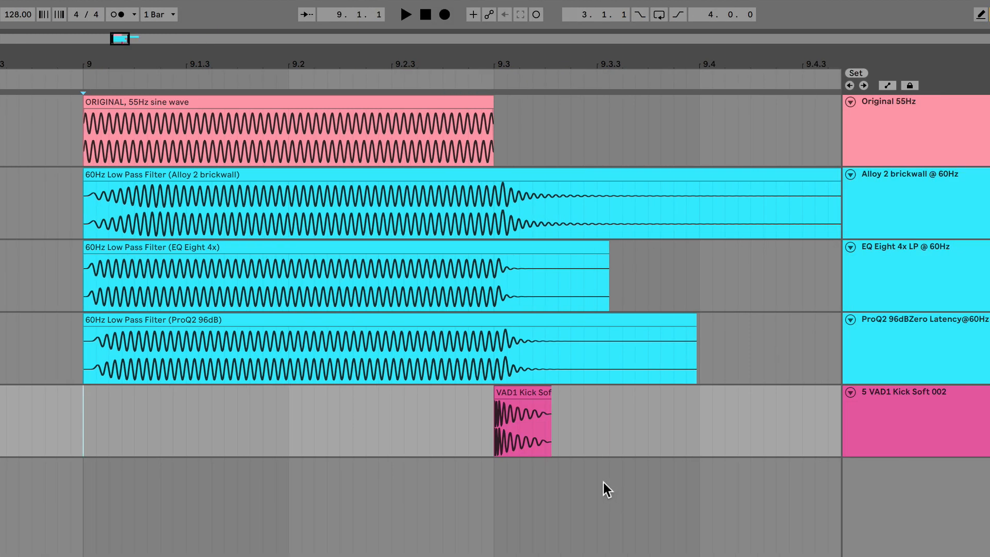
# - Mark the kick's start at 9.3 and delete the Alloy 2, EQ Eight and ProQ2 tracks
pyautogui.click(526, 399)
pyautogui.click(489, 434)
pyautogui.click(915, 197)
pyautogui.press('Delete')
pyautogui.press('Delete')
pyautogui.press('Delete')
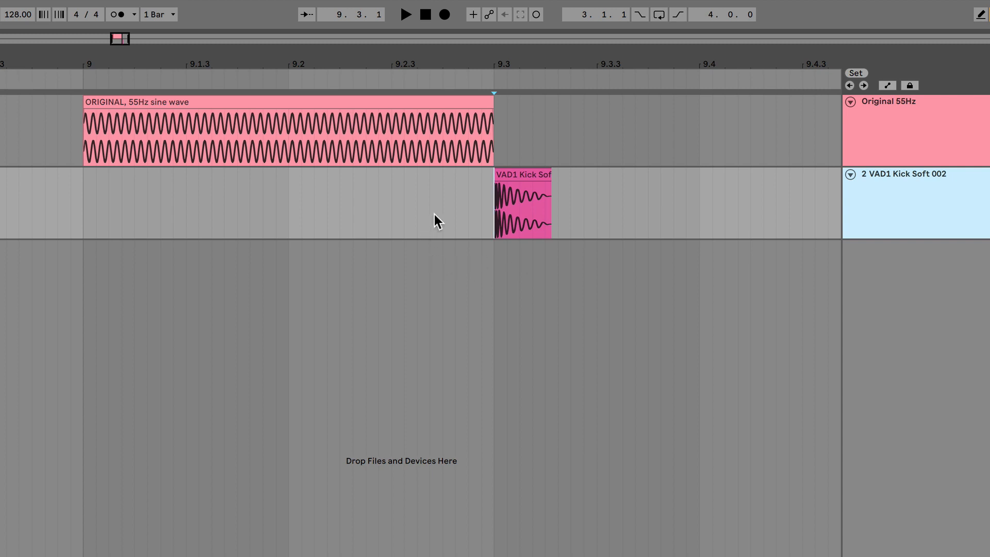
# - Highlight the empty span from bar 9 to 9.3 before the kick, and undo the three track deletions
pyautogui.moveTo(117, 216); pyautogui.dragTo(495, 177)
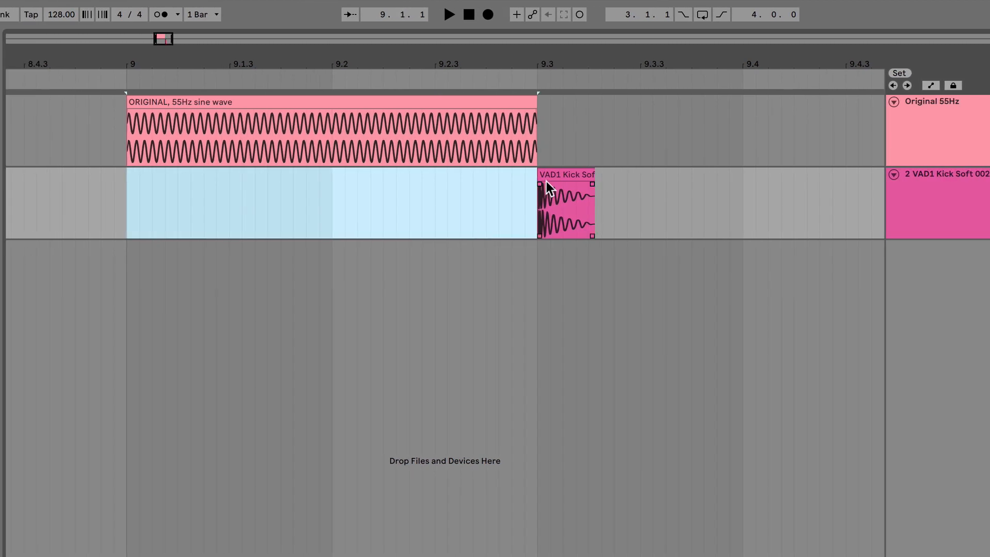
pyautogui.click(537, 191)
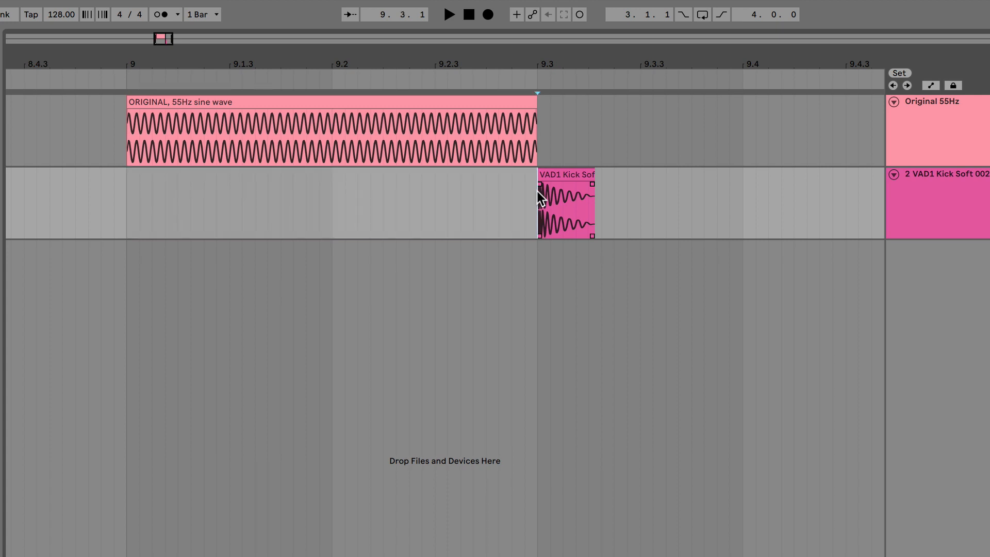
pyautogui.press('super+z')
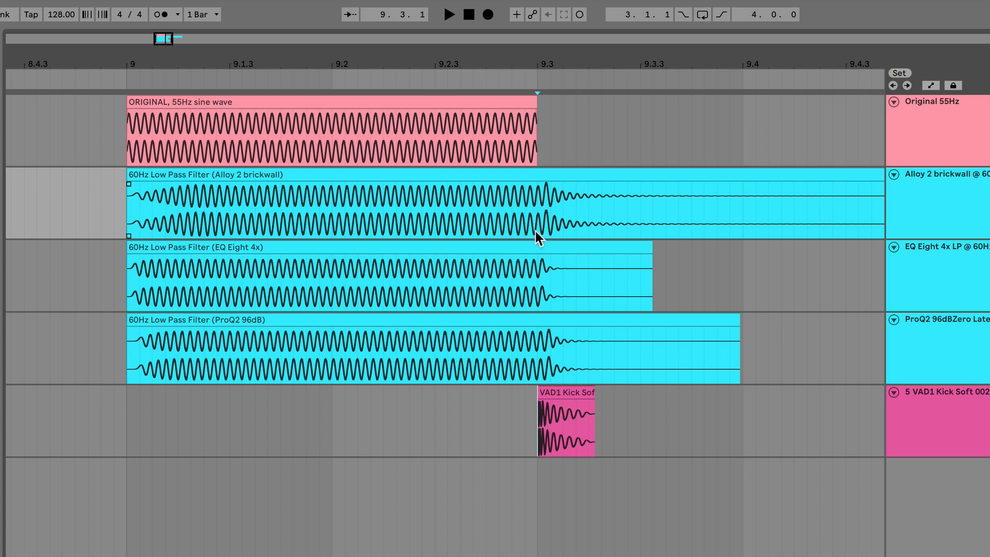
# - Cut the stretch after 9.3 out of the Alloy 2, EQ Eight and ProQ2 clips, and undo the cut
pyautogui.moveTo(639, 363); pyautogui.dragTo(533, 215)
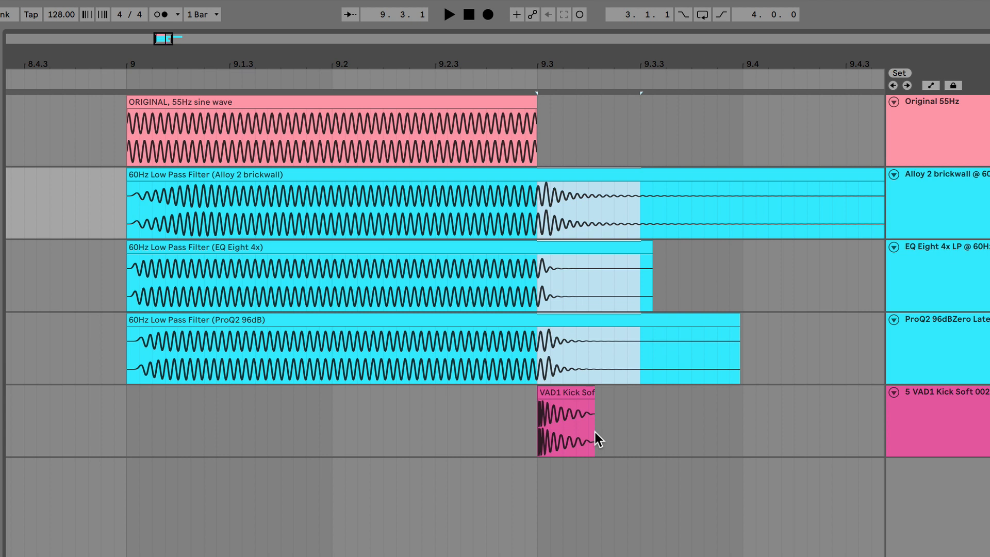
pyautogui.moveTo(614, 350); pyautogui.dragTo(537, 203)
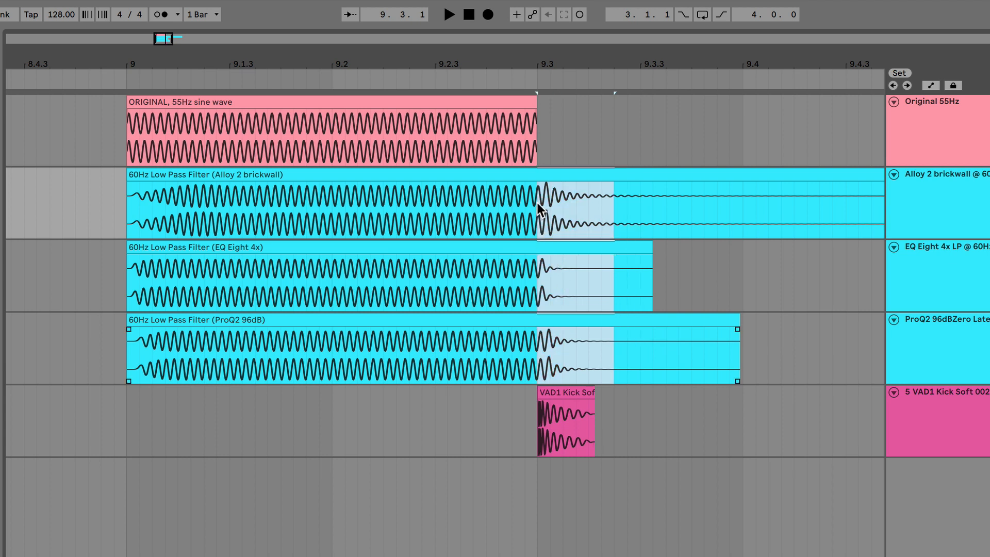
pyautogui.press('Delete')
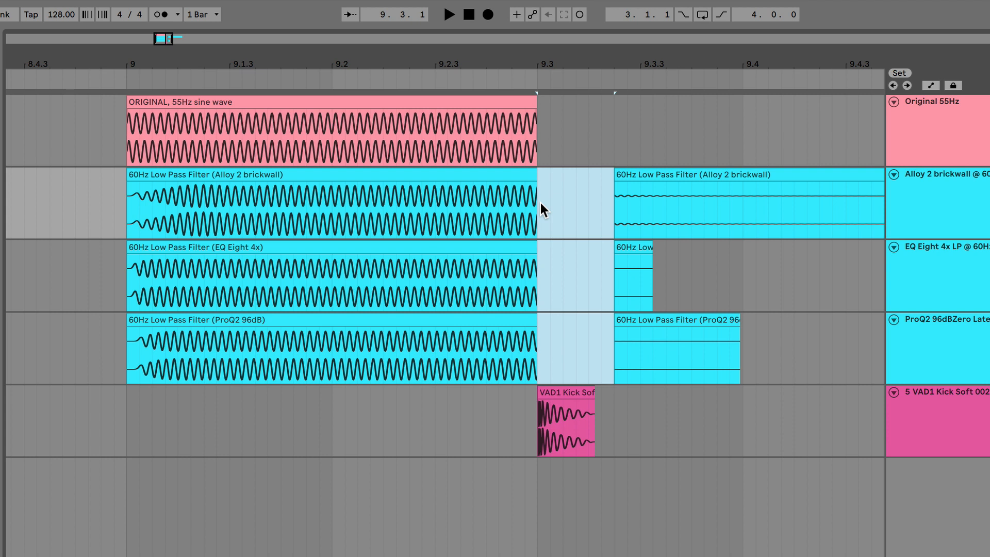
pyautogui.hotkey('ctrl', 'z')
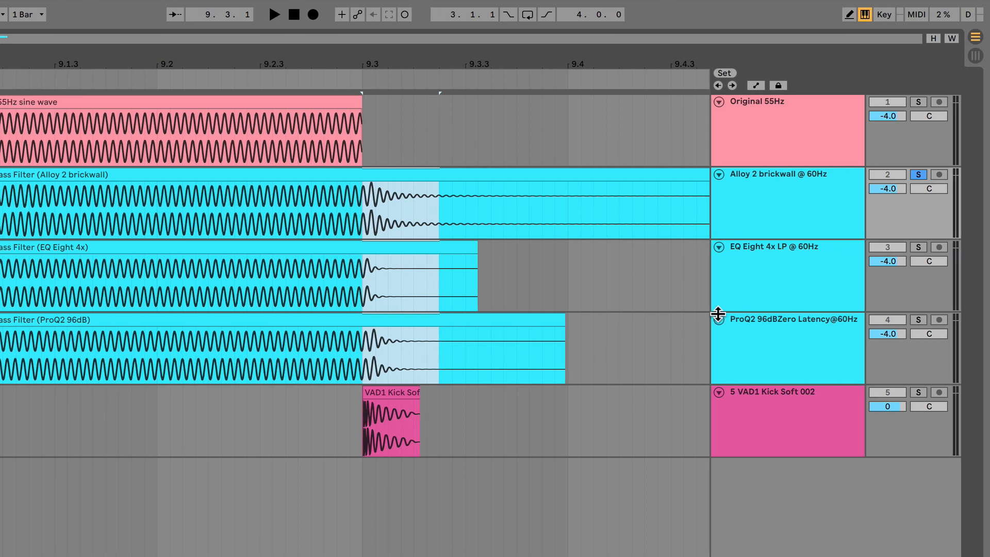
# - Turn off solo on the Alloy 2 track, and delete the Alloy 2 and EQ Eight tracks
pyautogui.click(794, 211)
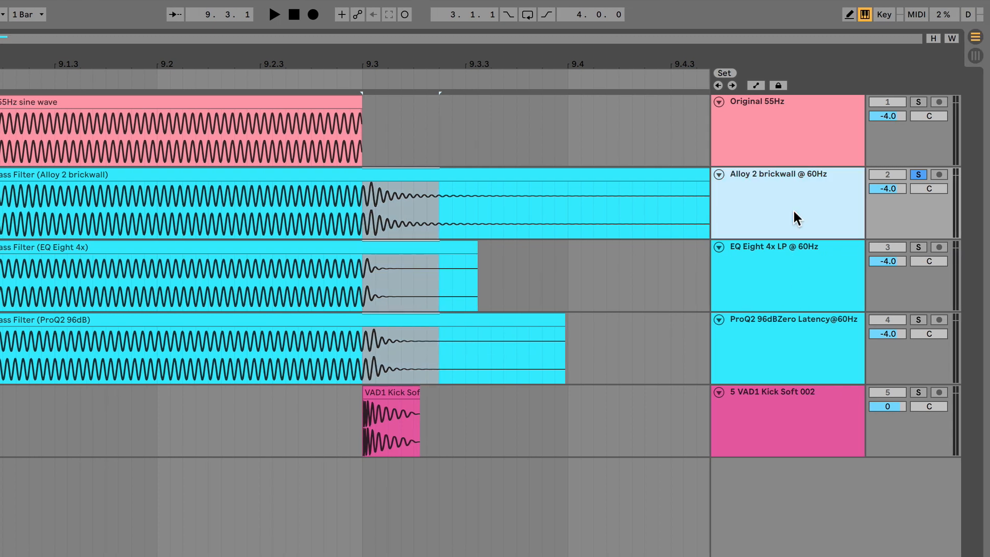
pyautogui.click(920, 173)
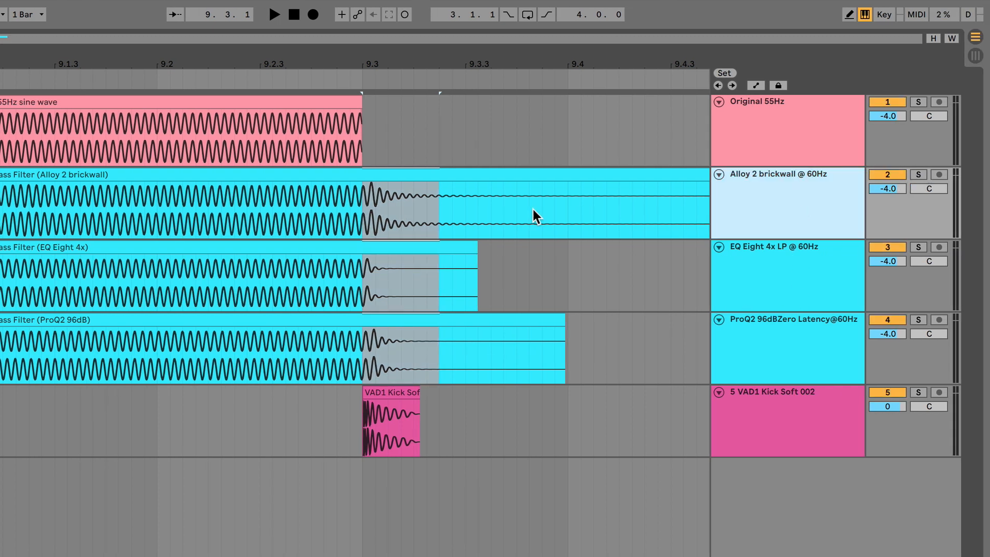
pyautogui.click(505, 208)
pyautogui.click(368, 209)
pyautogui.click(789, 202)
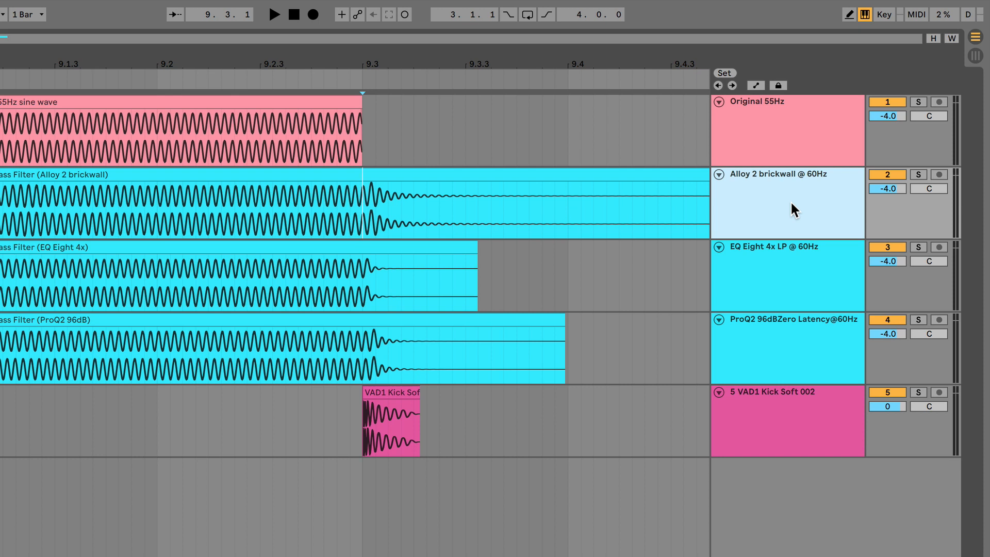
pyautogui.press('Delete')
pyautogui.press('Delete')
pyautogui.click(389, 216)
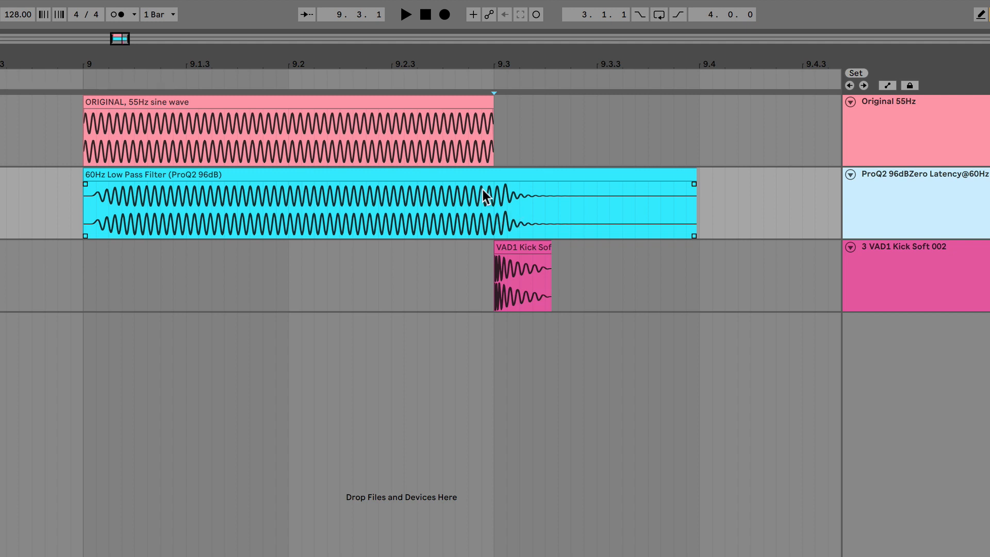
# - Delete the Original 55Hz track and select the ProQ2 clip
pyautogui.click(886, 138)
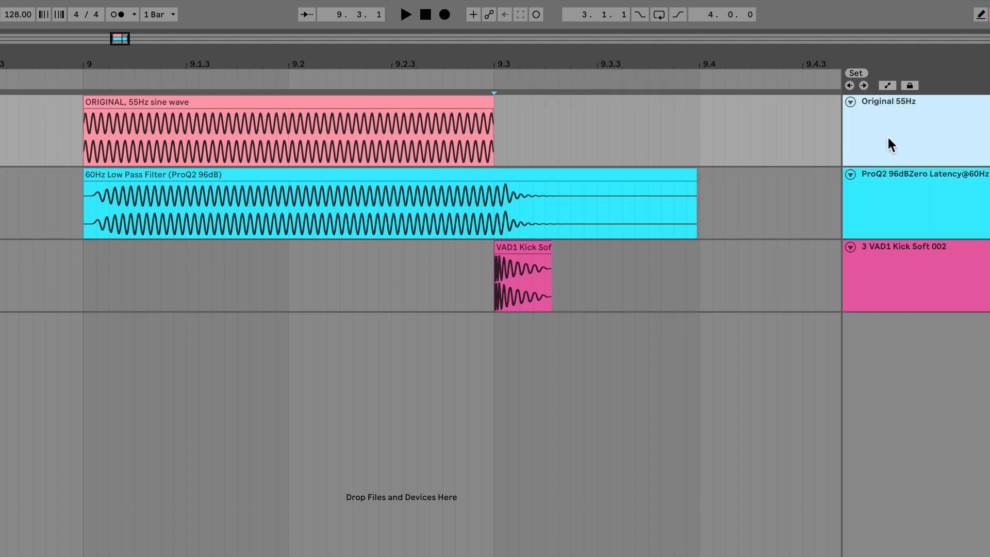
pyautogui.press('Delete')
pyautogui.click(503, 148)
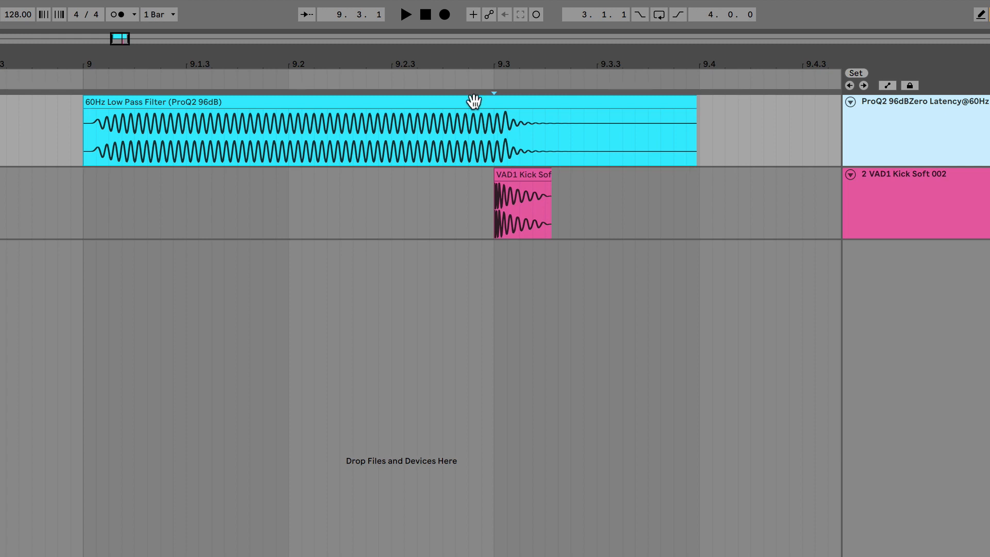
pyautogui.click(473, 101)
# - Recolor the kick track and its clip yellow
pyautogui.click(520, 175)
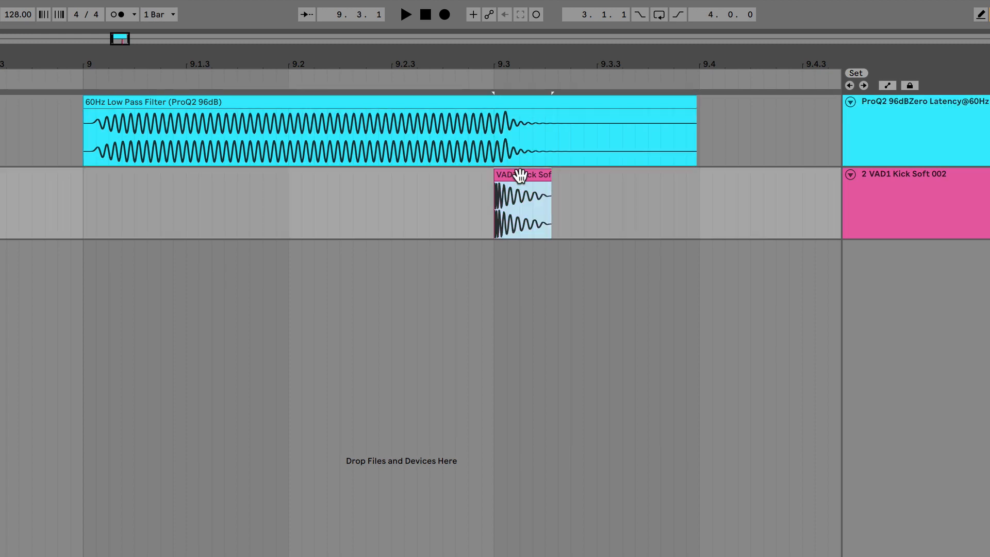
pyautogui.rightClick(901, 197)
pyautogui.click(830, 389)
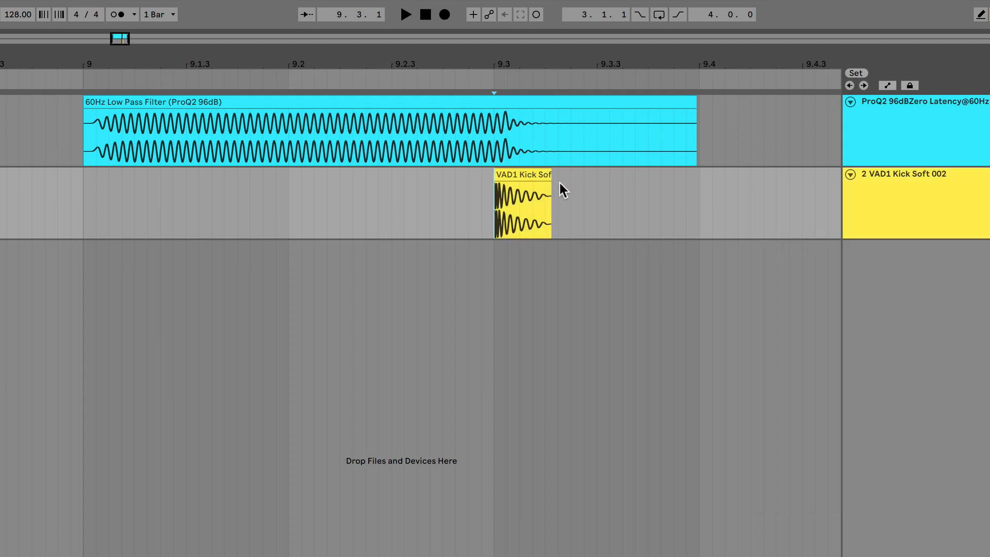
# - Highlight the ProQ2 tail together with the kick after 9.3, delete the tail from the ProQ2 clip, and undo the deletion
pyautogui.moveTo(506, 149); pyautogui.dragTo(587, 215)
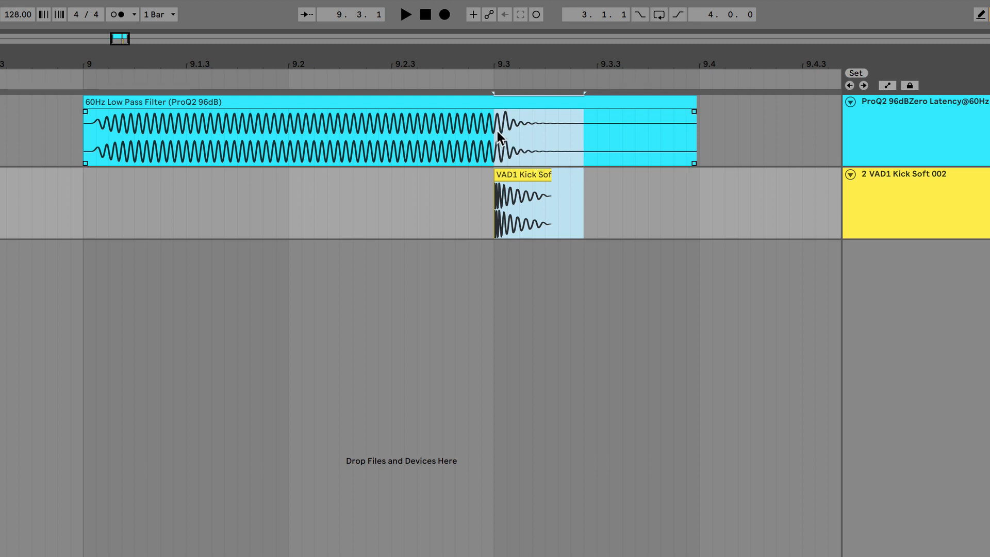
pyautogui.moveTo(494, 134); pyautogui.dragTo(556, 184)
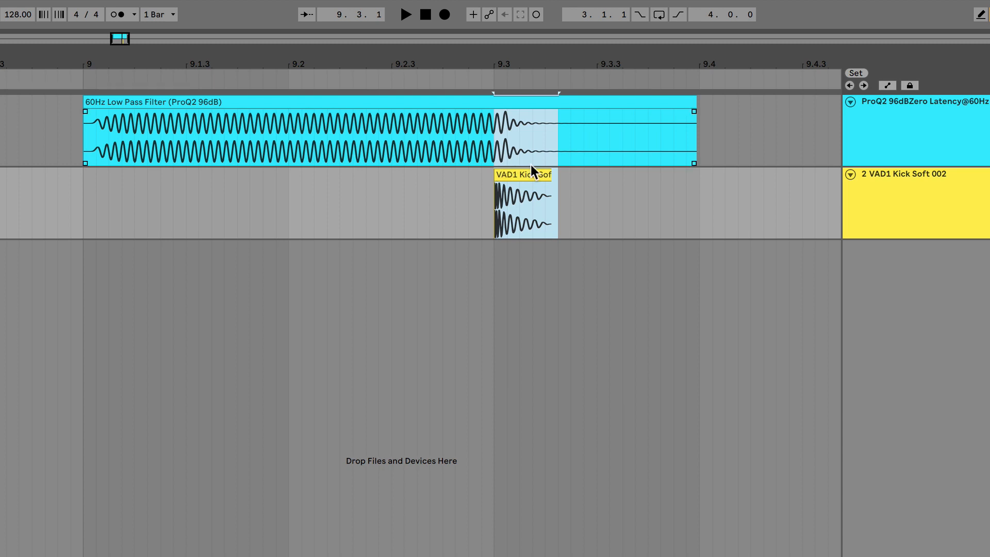
pyautogui.moveTo(504, 132); pyautogui.dragTo(713, 143)
pyautogui.press('Delete')
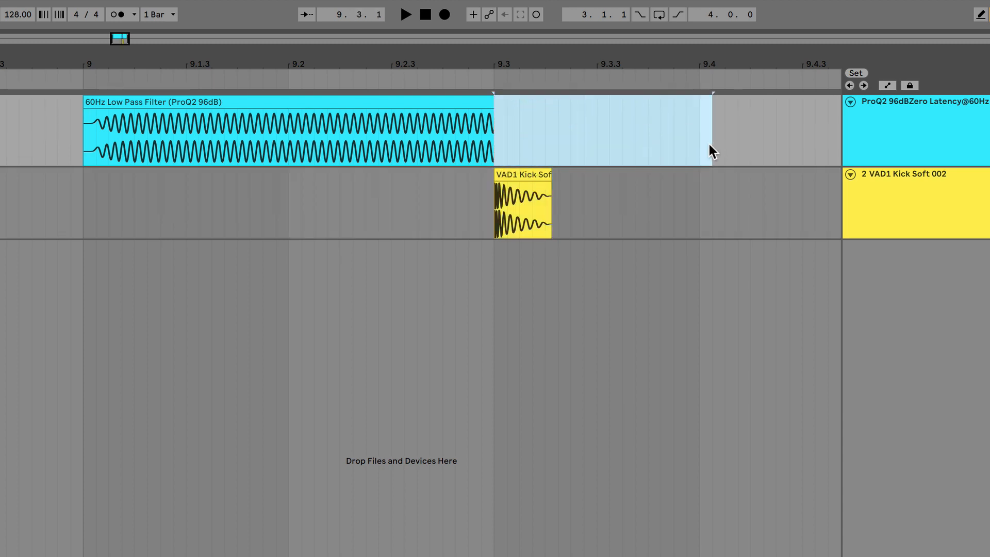
pyautogui.hotkey('ctrl', 'z')
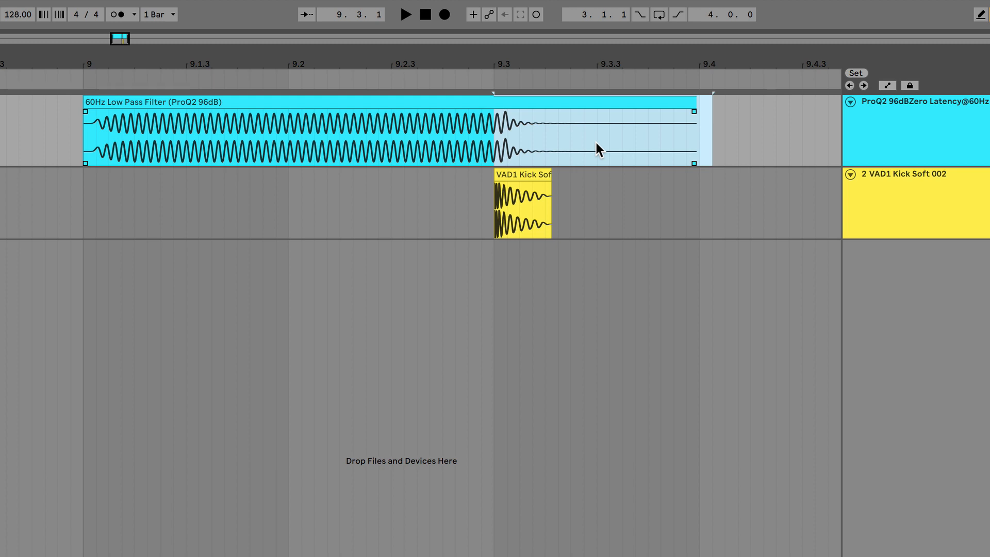
# - Highlight the ProQ2 tail from 9.3 and the matching stretch on the kick track, and select the kick clip
pyautogui.moveTo(585, 150)
pyautogui.mouseDown()
pyautogui.moveTo(495, 150)
pyautogui.moveTo(515, 137)
pyautogui.moveTo(570, 145)
pyautogui.mouseUp()
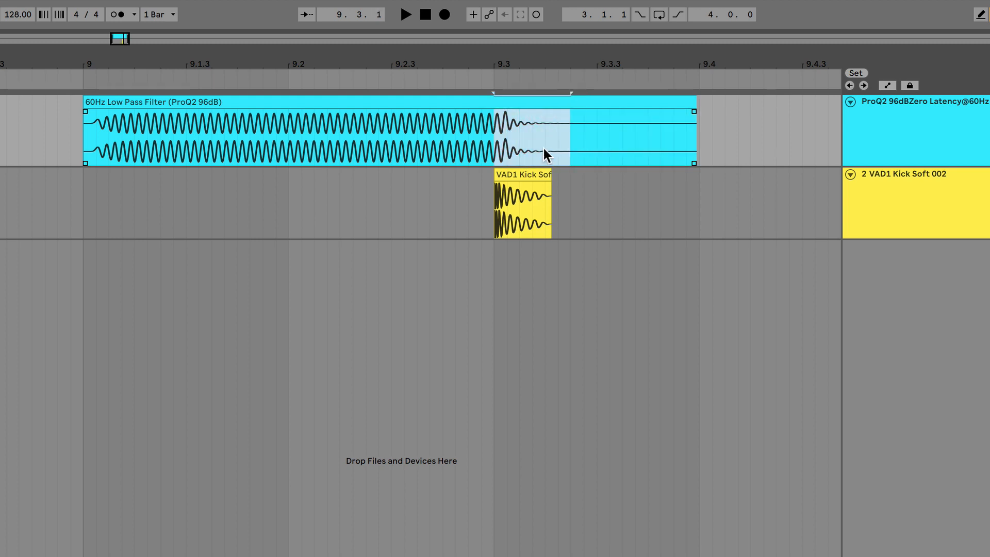
pyautogui.moveTo(493, 203); pyautogui.dragTo(571, 203)
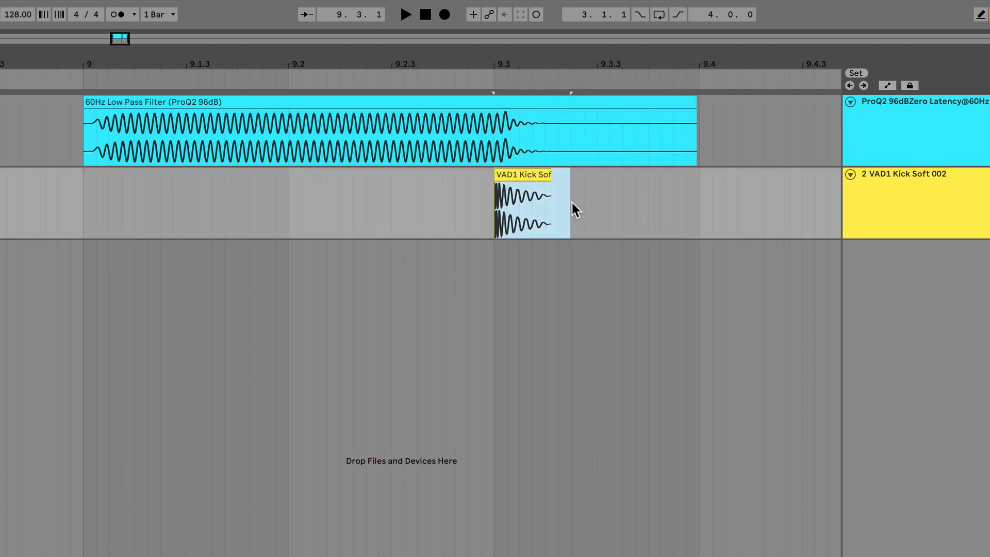
pyautogui.click(525, 174)
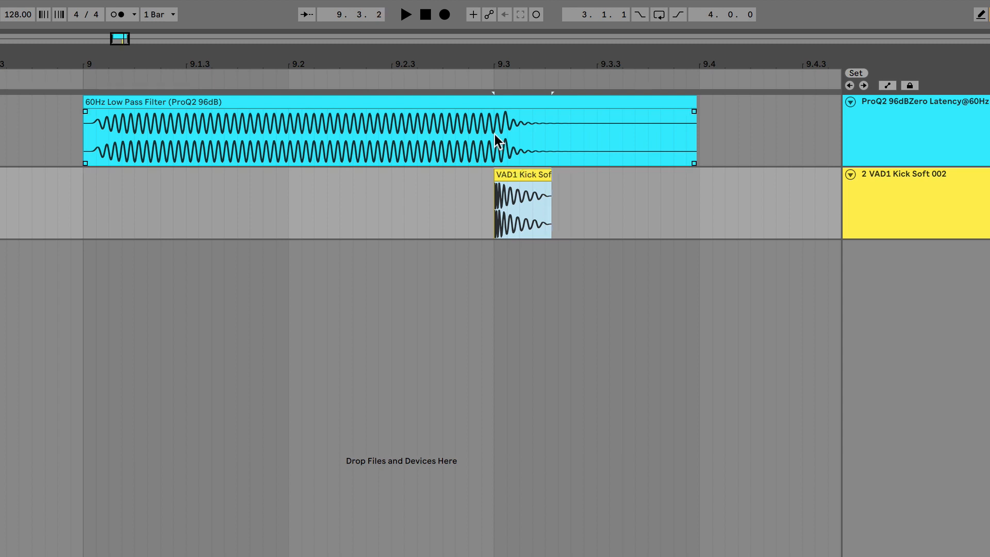
# - Highlight the ProQ2 clip's tail repeatedly from 9.3 to about 9.3.3
pyautogui.moveTo(494, 134); pyautogui.dragTo(607, 139)
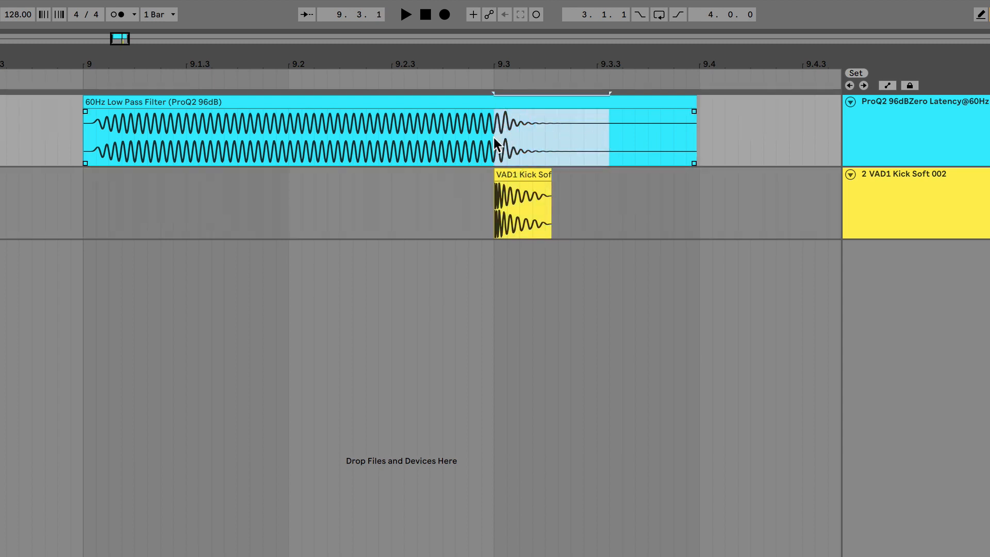
pyautogui.moveTo(494, 144); pyautogui.dragTo(609, 139)
pyautogui.moveTo(495, 147); pyautogui.dragTo(604, 139)
pyautogui.moveTo(496, 138); pyautogui.dragTo(636, 112)
pyautogui.moveTo(495, 132); pyautogui.dragTo(611, 135)
pyautogui.moveTo(494, 135); pyautogui.dragTo(596, 139)
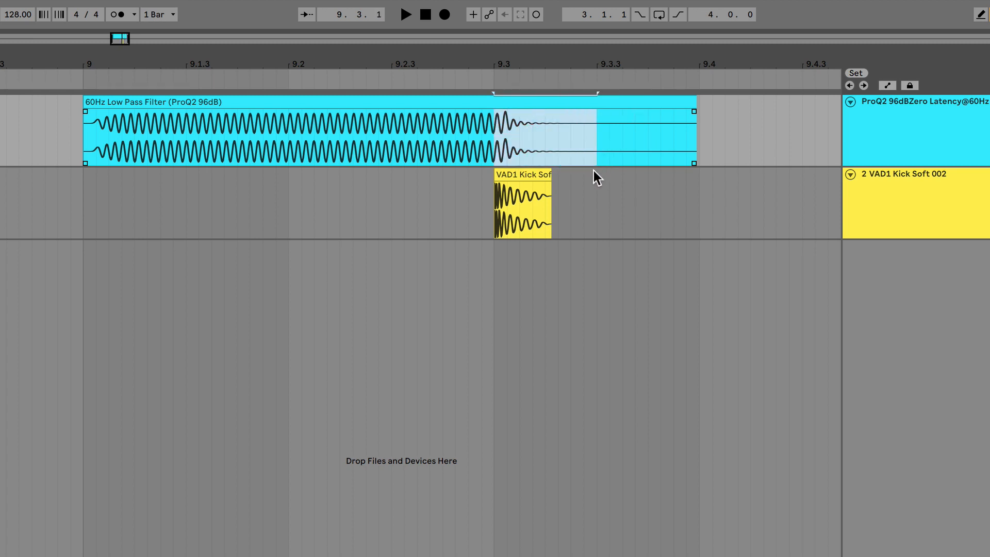
# - Compare the kick clip and ProQ2 tail with sections earlier in the ProQ2 clip and the empty space after 9.4 by highlighting each
pyautogui.click(525, 177)
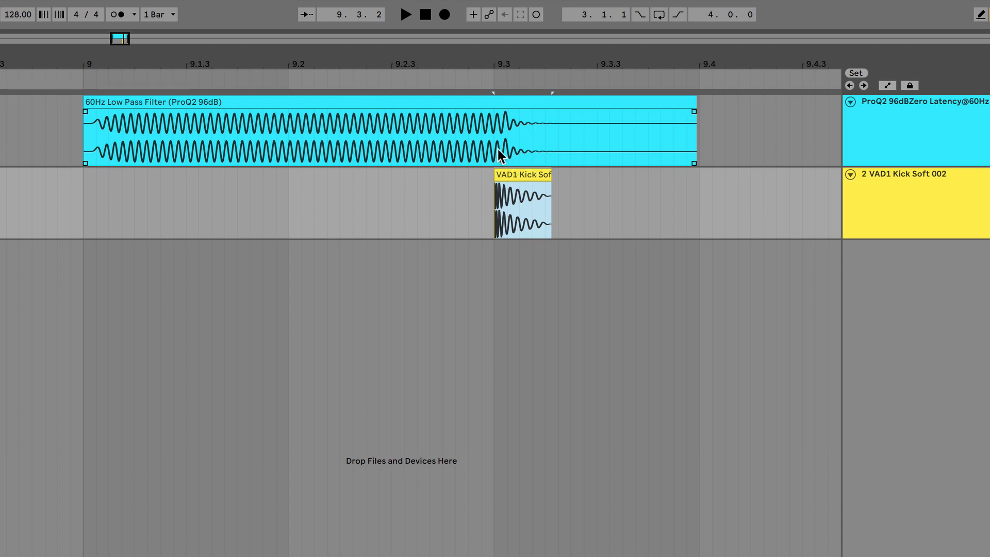
pyautogui.moveTo(500, 155); pyautogui.dragTo(633, 145)
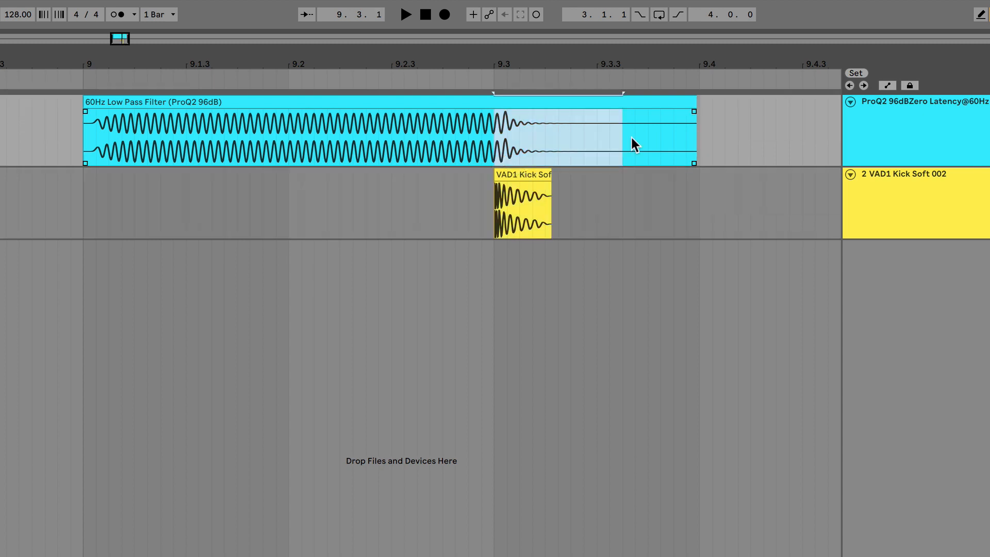
pyautogui.moveTo(132, 147); pyautogui.dragTo(188, 150)
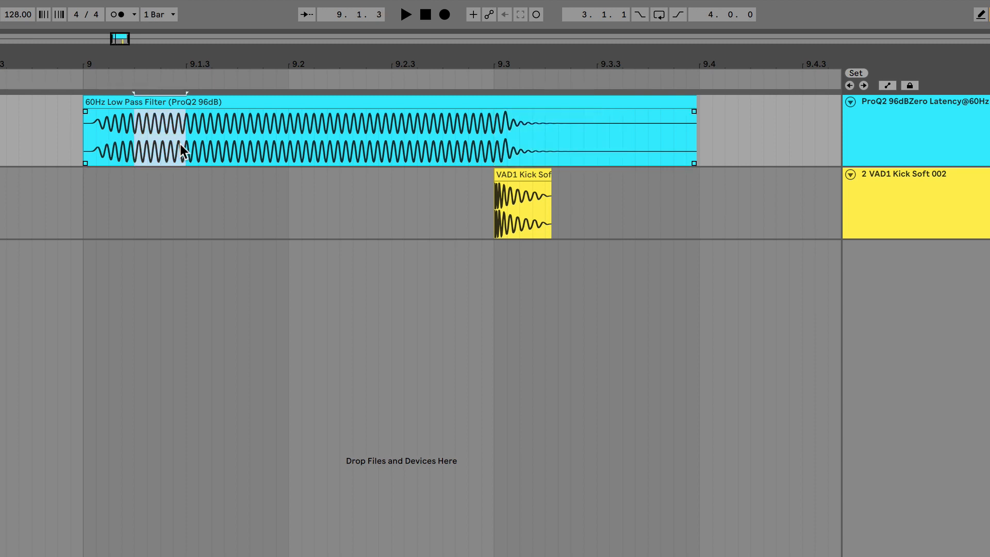
pyautogui.moveTo(276, 146); pyautogui.dragTo(483, 139)
pyautogui.click(514, 175)
pyautogui.moveTo(597, 146); pyautogui.dragTo(486, 144)
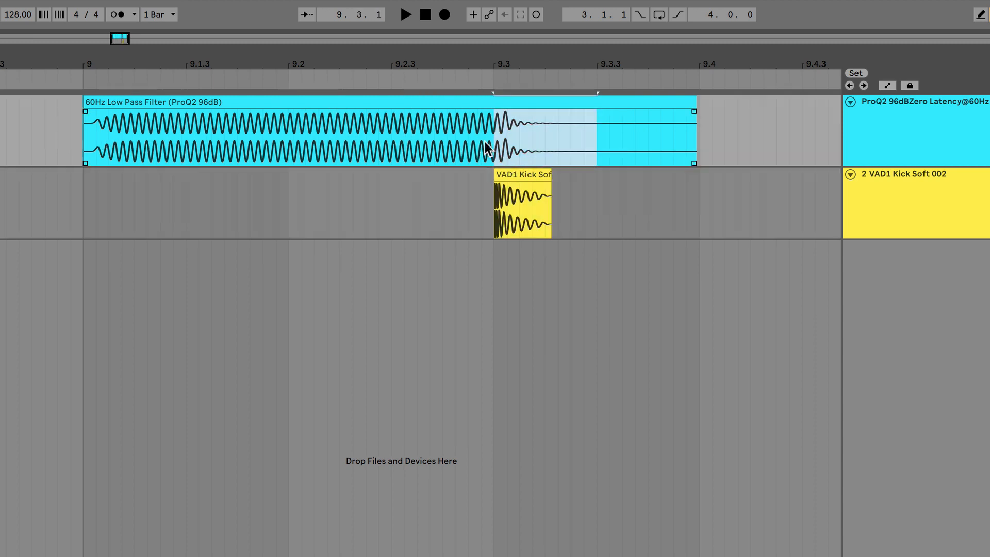
pyautogui.moveTo(723, 148); pyautogui.dragTo(777, 134)
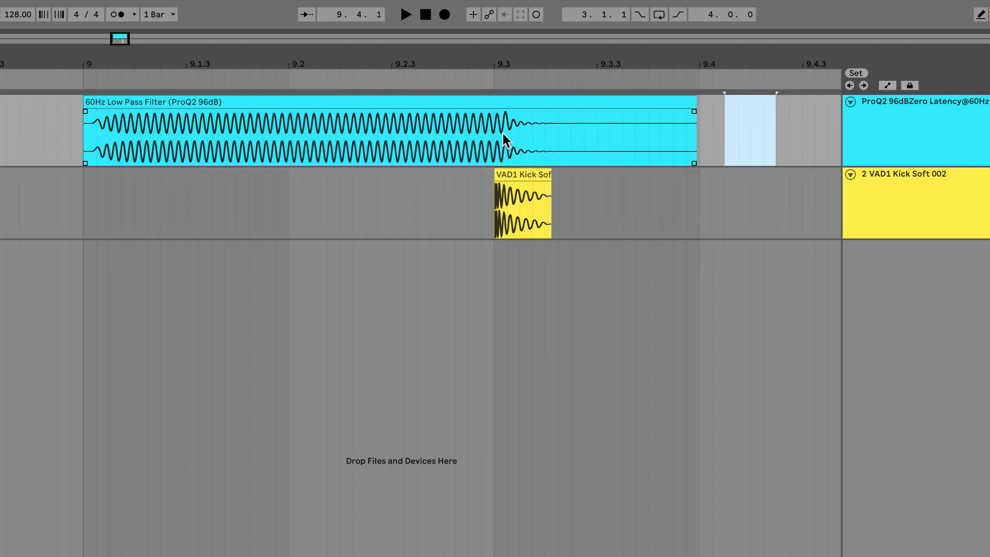
# - Alternate between highlighting the ProQ2 tail after 9.3, the kick clip, and the ProQ2 sine section before 9.3
pyautogui.moveTo(493, 132); pyautogui.dragTo(575, 134)
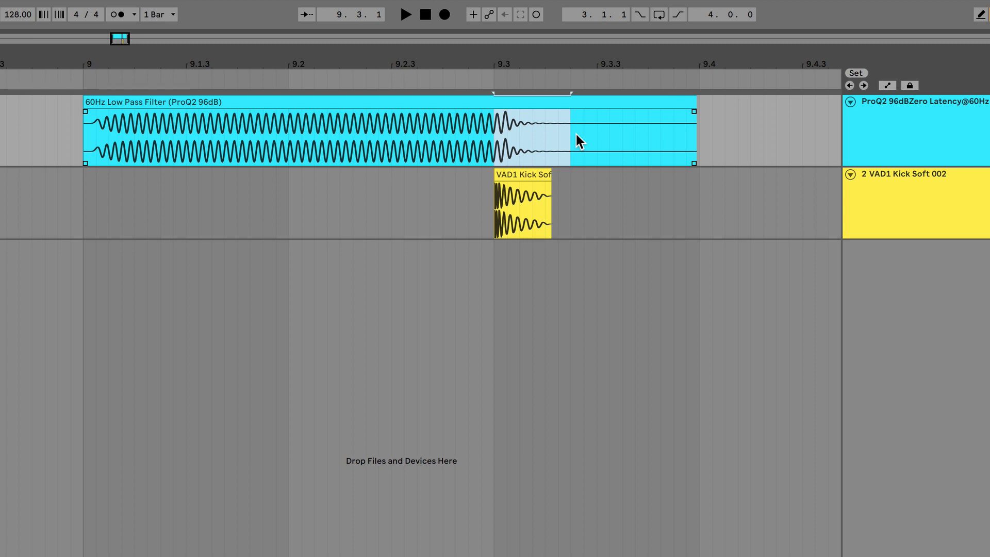
pyautogui.click(512, 177)
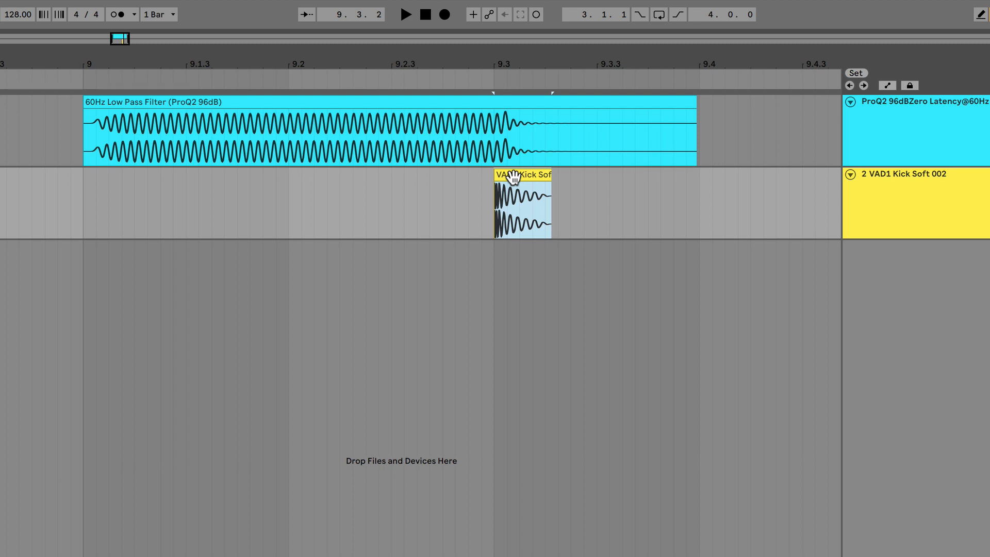
pyautogui.moveTo(495, 136); pyautogui.dragTo(162, 144)
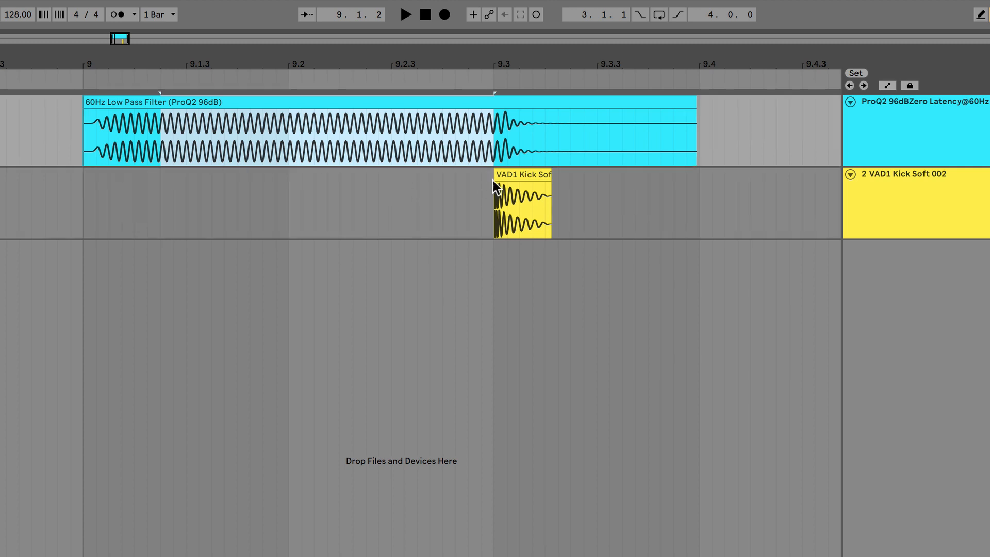
pyautogui.click(522, 174)
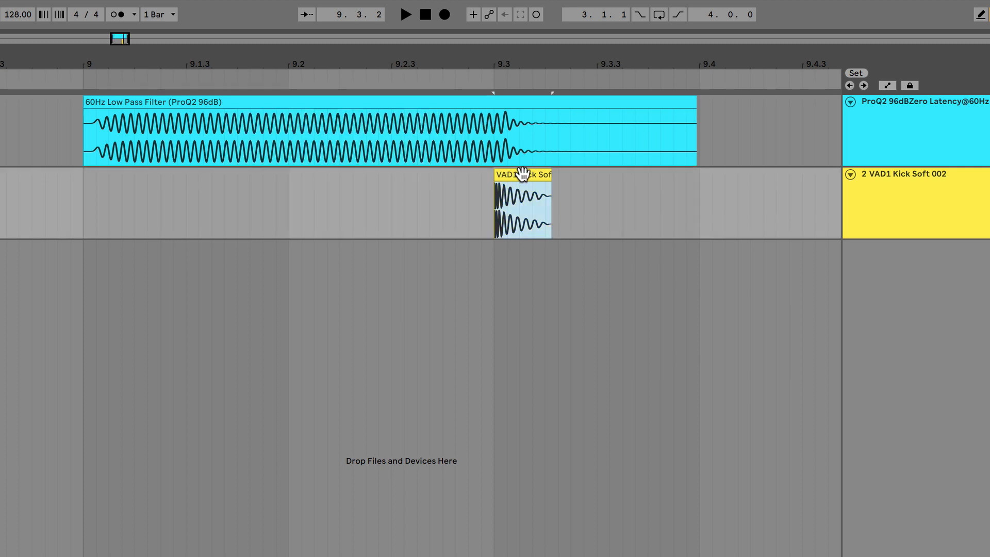
pyautogui.moveTo(495, 144); pyautogui.dragTo(609, 144)
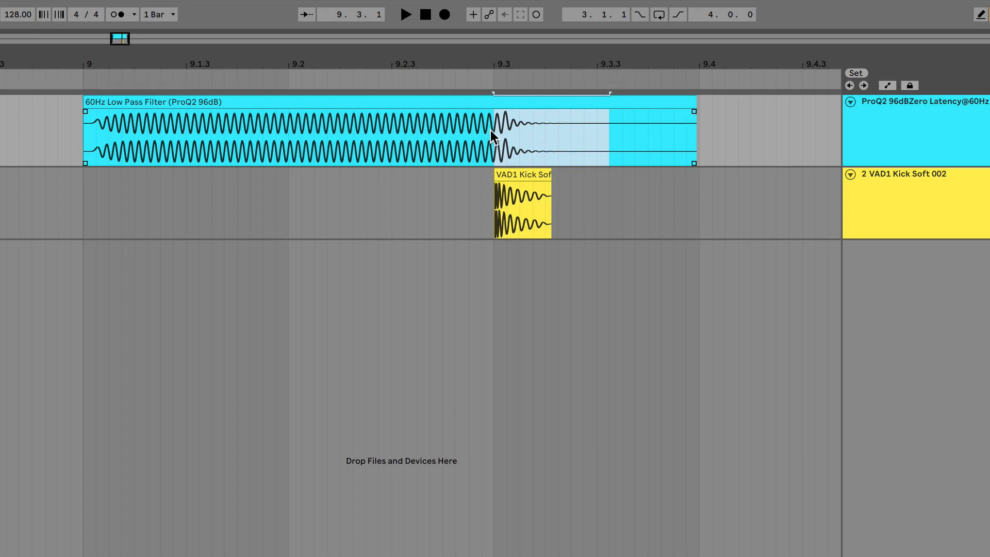
# - Highlight the ProQ2 tail and the kick together from 9.3, and each one separately
pyautogui.moveTo(495, 137)
pyautogui.mouseDown()
pyautogui.moveTo(578, 204)
pyautogui.moveTo(587, 181)
pyautogui.mouseUp()
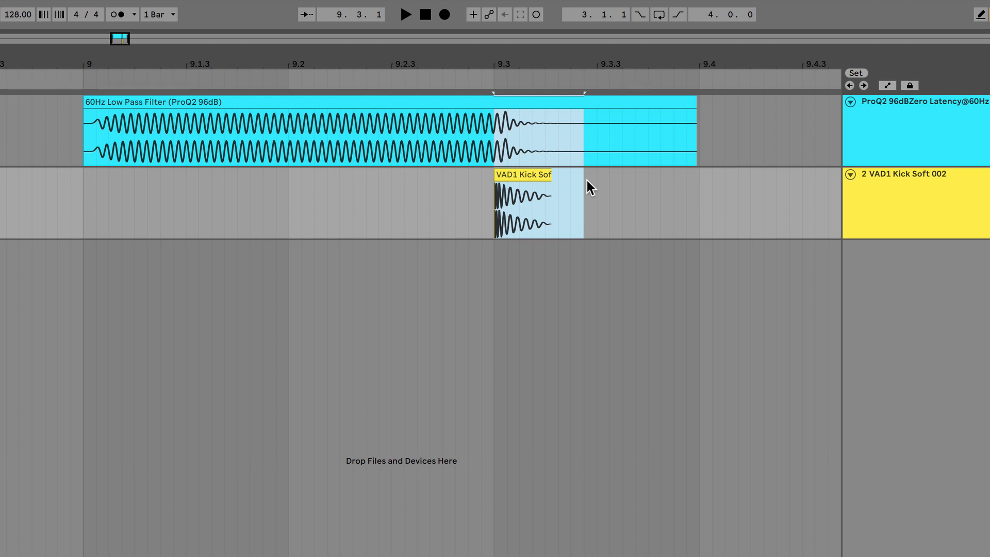
pyautogui.moveTo(495, 150); pyautogui.dragTo(613, 175)
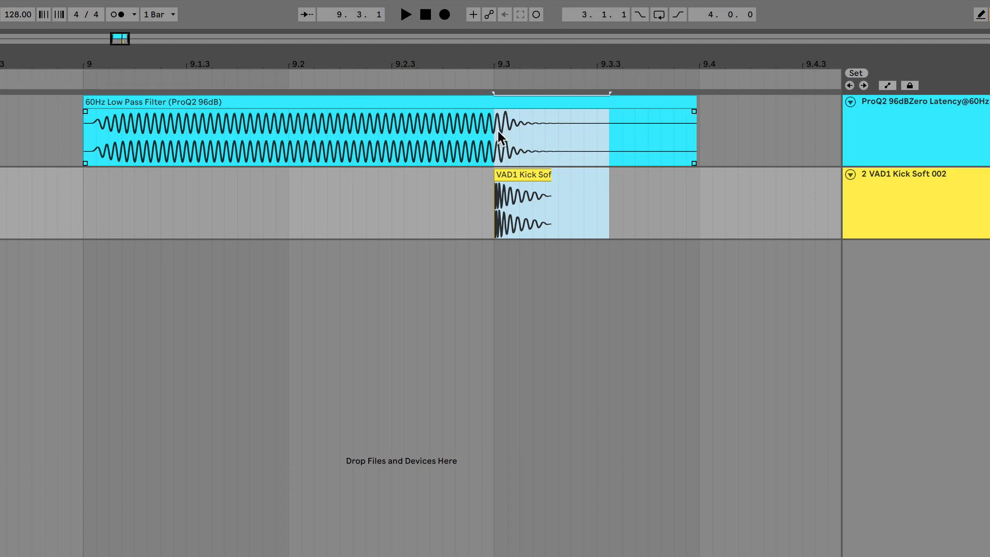
pyautogui.moveTo(497, 132); pyautogui.dragTo(653, 135)
pyautogui.click(495, 203)
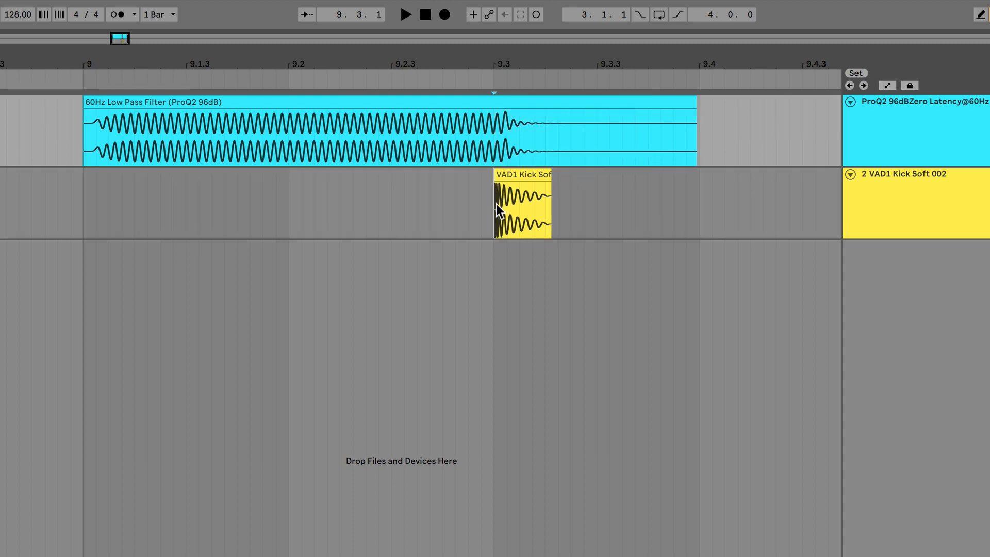
pyautogui.moveTo(496, 203); pyautogui.dragTo(592, 207)
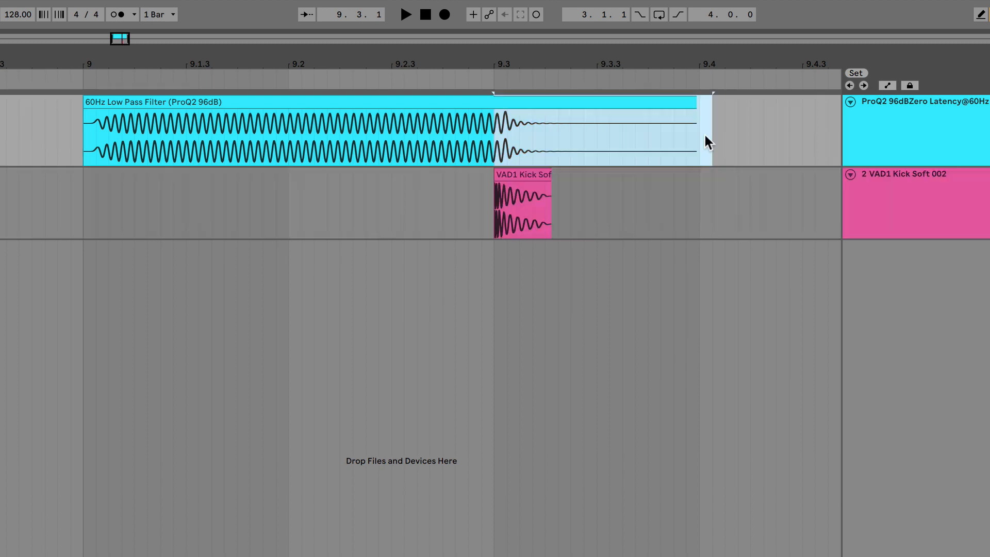
# - Undo the track deletions to restore the Original 55Hz, EQ Eight and Alloy 2 tracks
pyautogui.press('super+z')
pyautogui.press('super+z')
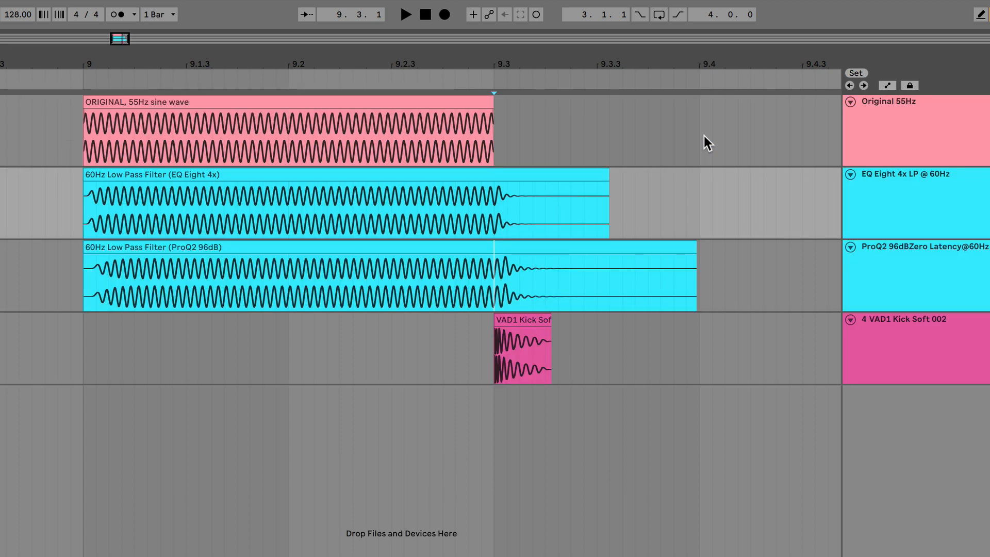
pyautogui.press('super+z')
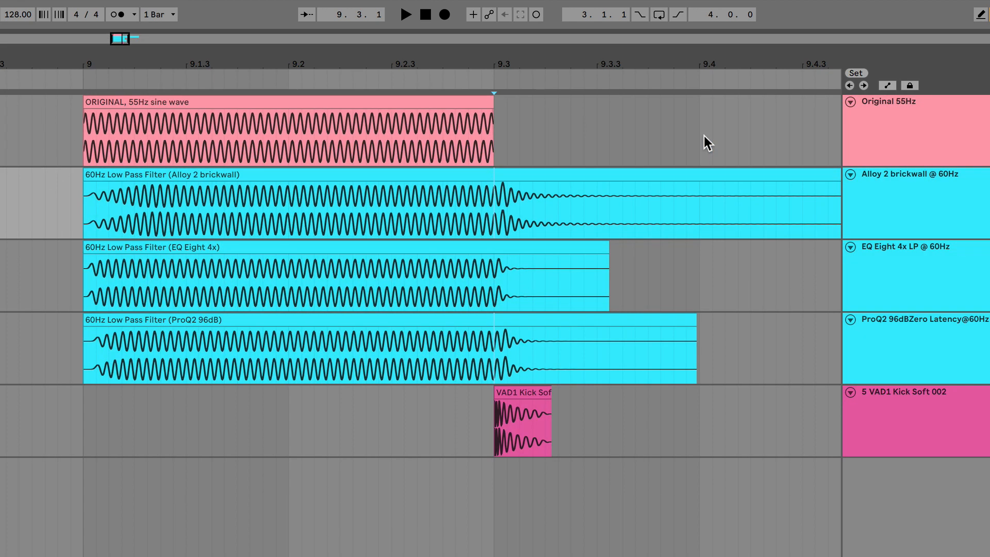
# - Highlight the tails after 9.3 across all three filtered clips, and on the Alloy 2, ProQ2 and EQ Eight clips individually
pyautogui.moveTo(494, 200); pyautogui.dragTo(767, 342)
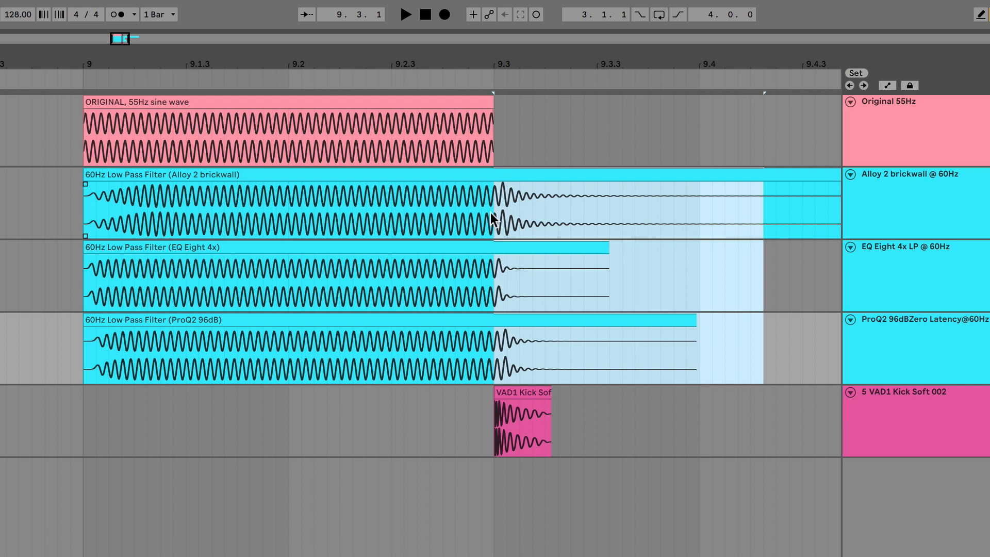
pyautogui.moveTo(496, 214); pyautogui.dragTo(809, 211)
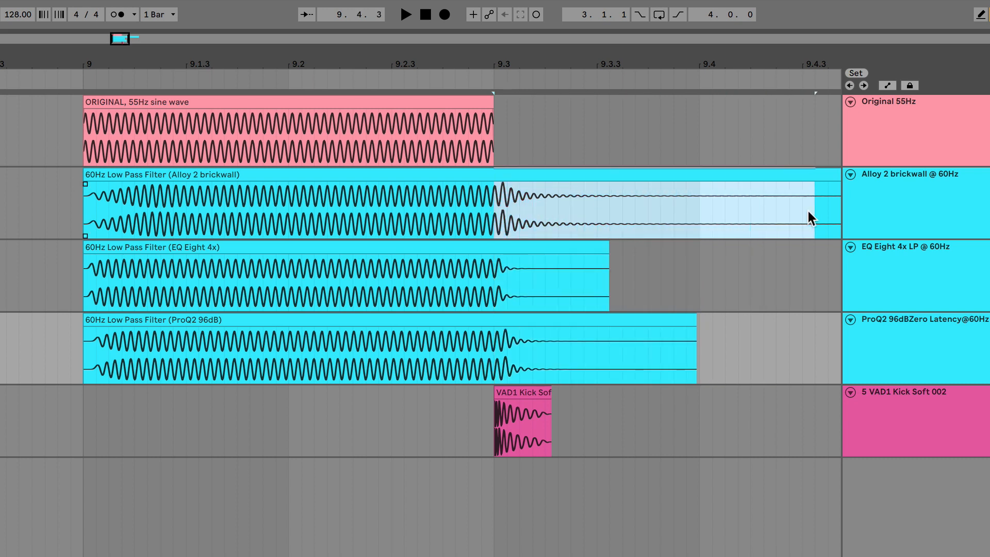
pyautogui.moveTo(499, 352); pyautogui.dragTo(765, 353)
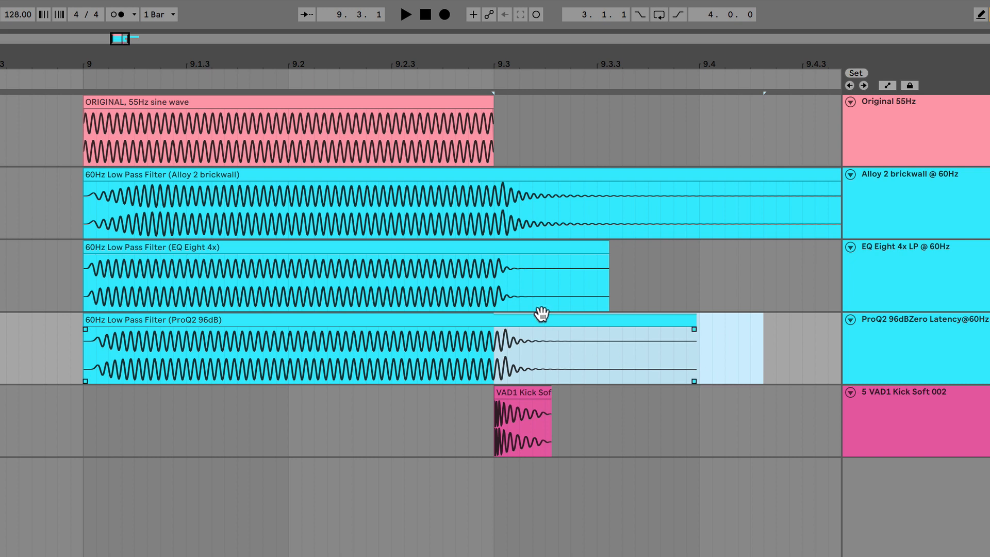
pyautogui.moveTo(496, 277); pyautogui.dragTo(687, 275)
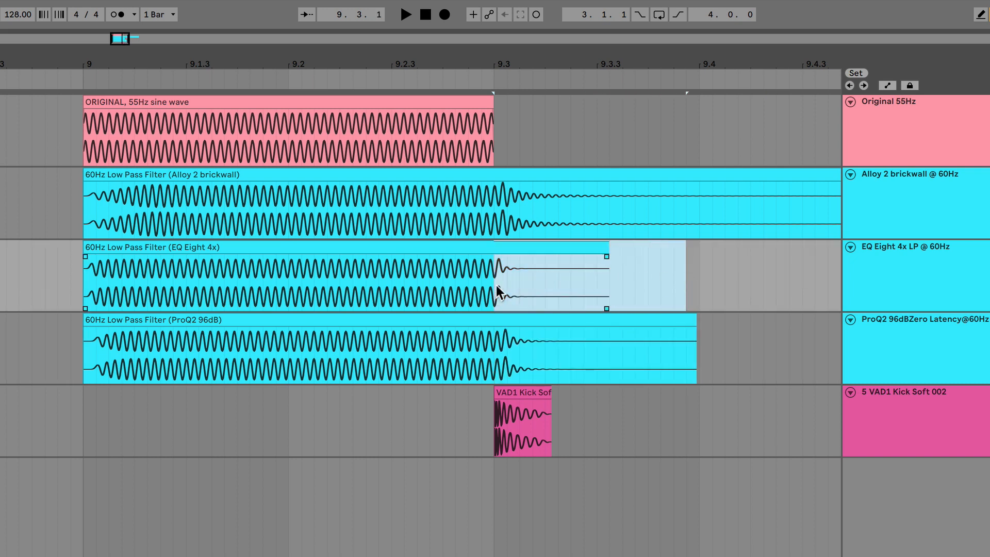
pyautogui.press('Up')
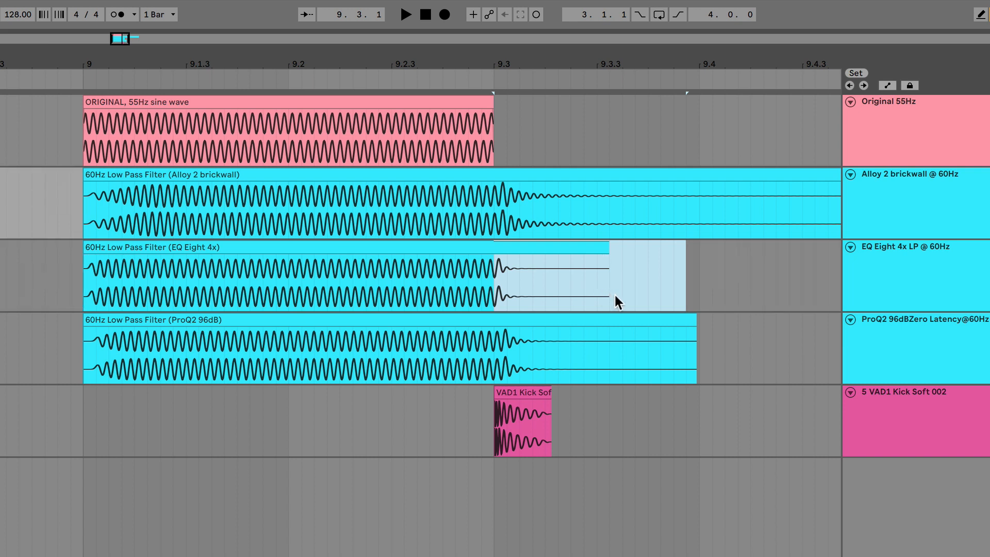
pyautogui.click(505, 350)
pyautogui.moveTo(505, 351); pyautogui.dragTo(709, 338)
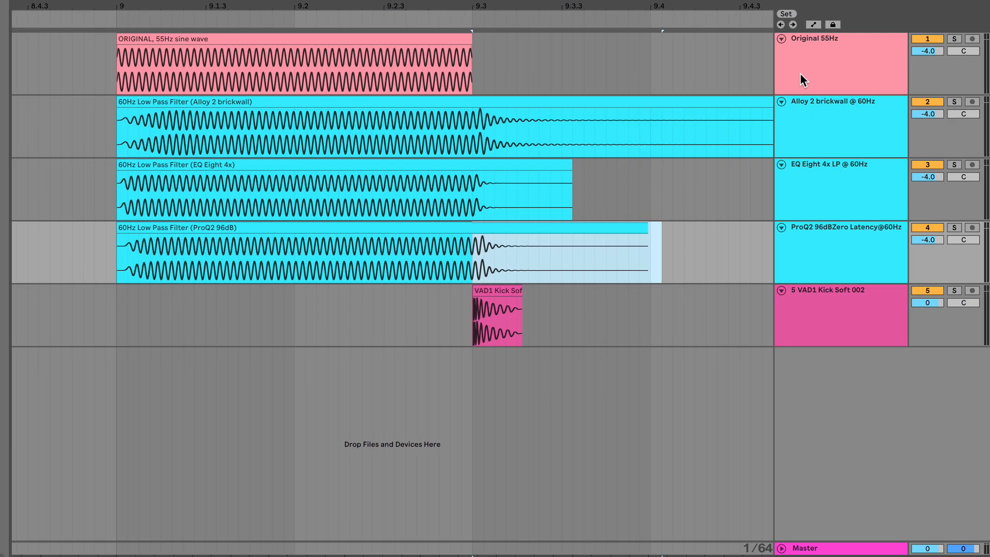
# - Remove the iZotope Alloy 2 device from the Original 55Hz track
pyautogui.click(871, 146)
pyautogui.click(893, 544)
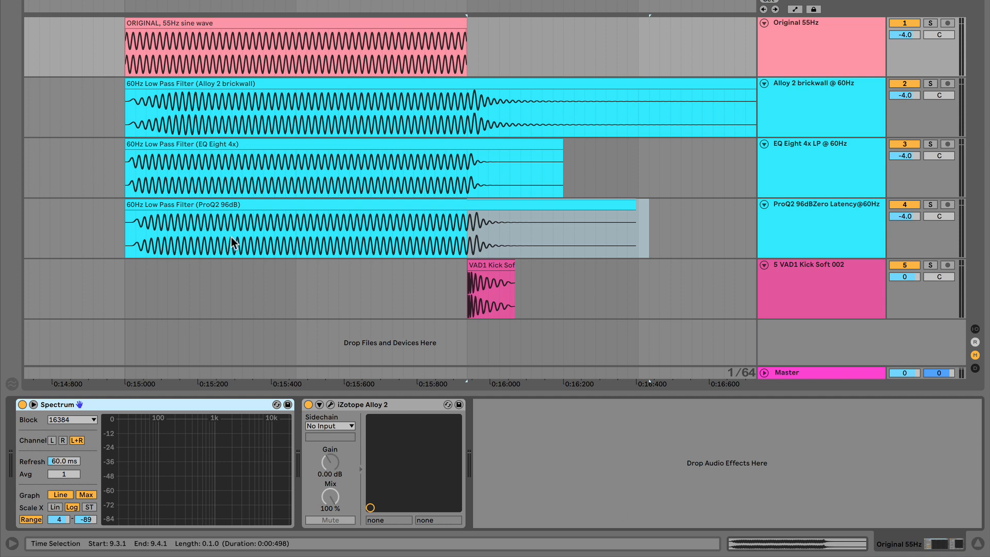
pyautogui.click(359, 404)
pyautogui.press('Delete')
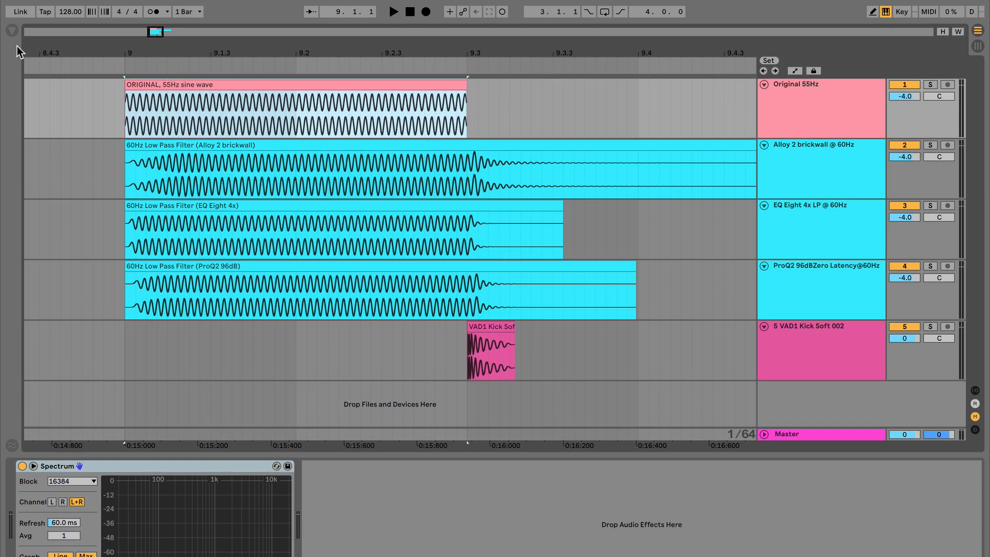
# - Add EQ Eight from the EQ collection to the Original 55Hz track after Spectrum
pyautogui.click(12, 30)
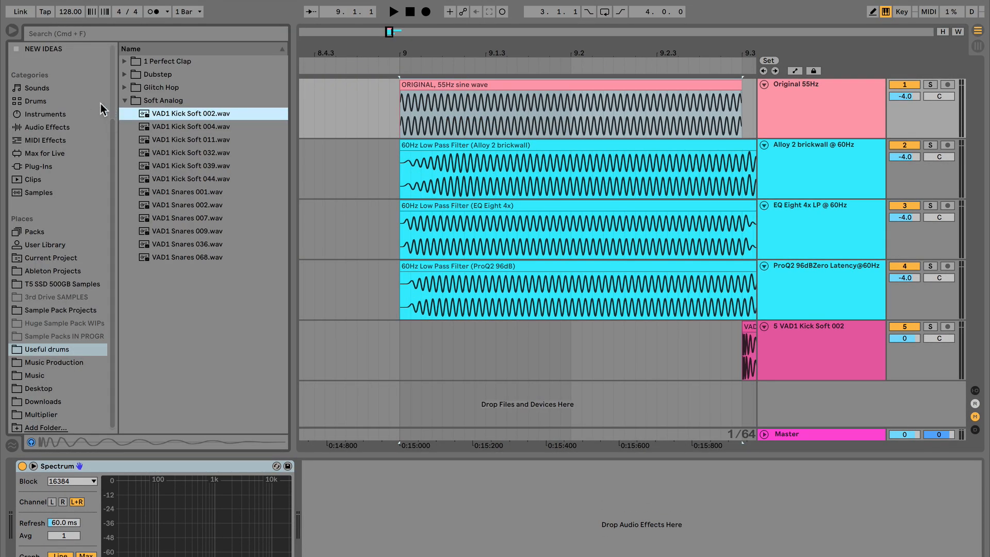
pyautogui.scroll(5, 54, 126)
pyautogui.click(47, 106)
pyautogui.click(54, 113)
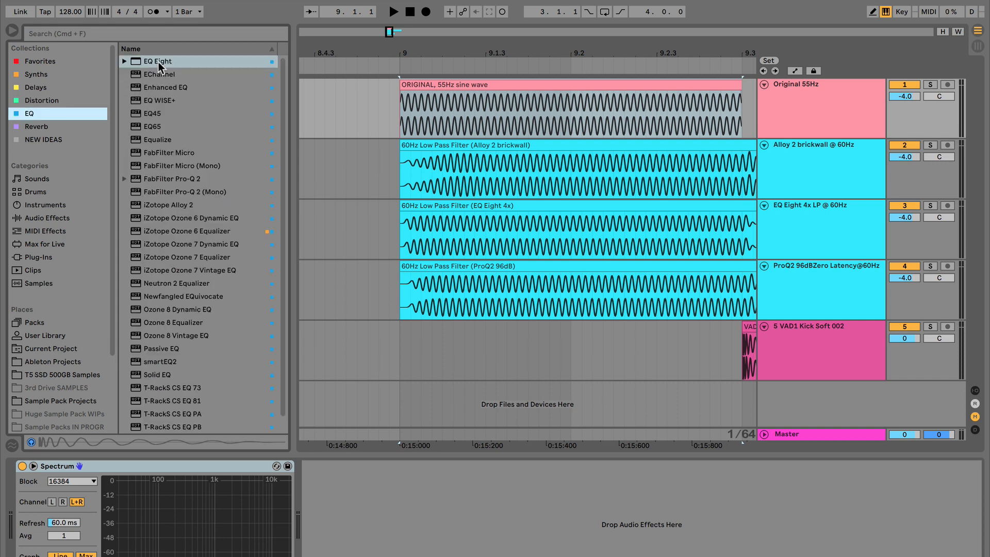
pyautogui.moveTo(159, 62); pyautogui.dragTo(354, 533)
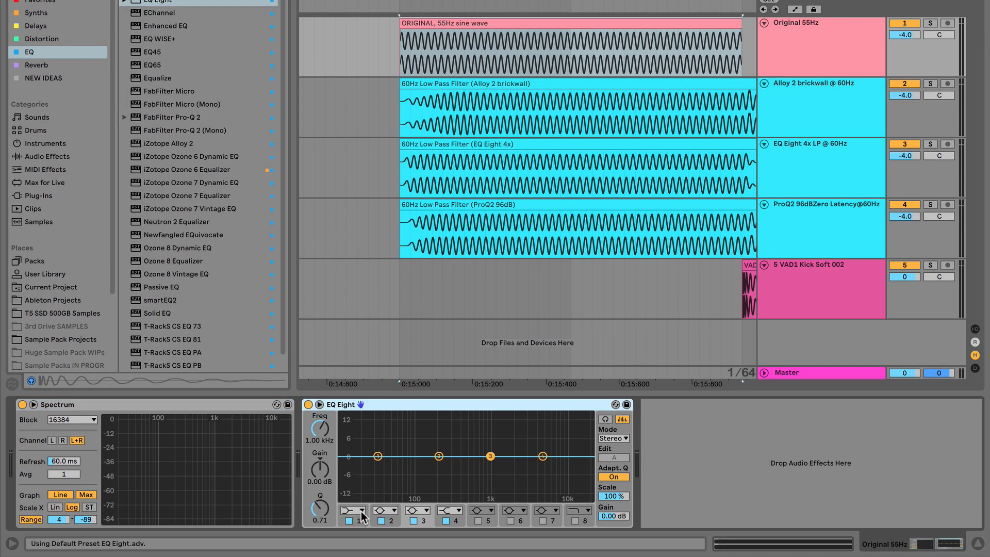
# - Set EQ Eight's band 1 to the 4x low-pass filter at 60 Hz and hide the browser
pyautogui.click(361, 511)
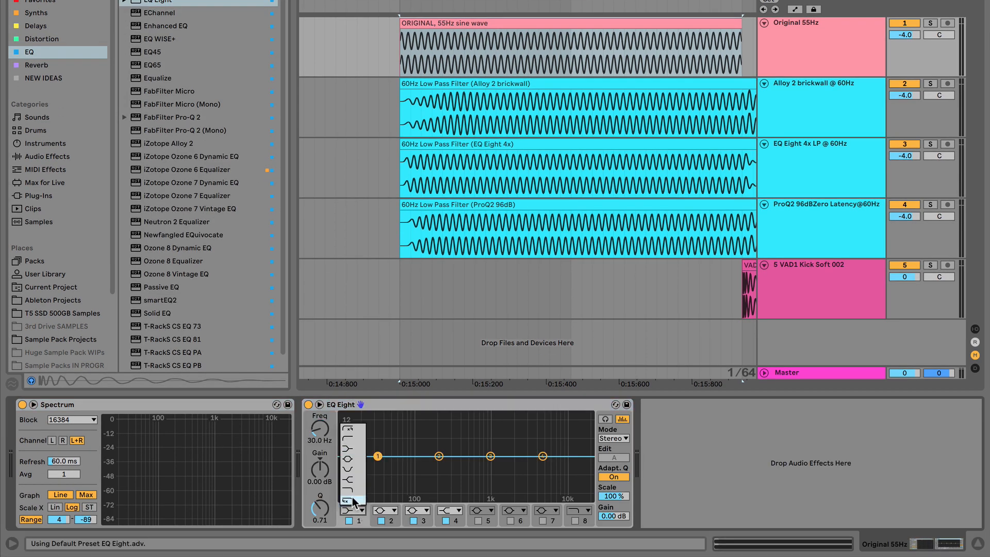
pyautogui.click(354, 500)
pyautogui.click(327, 427)
pyautogui.write('60')
pyautogui.press('Return')
pyautogui.hotkey('ctrl', 'alt', 'b')
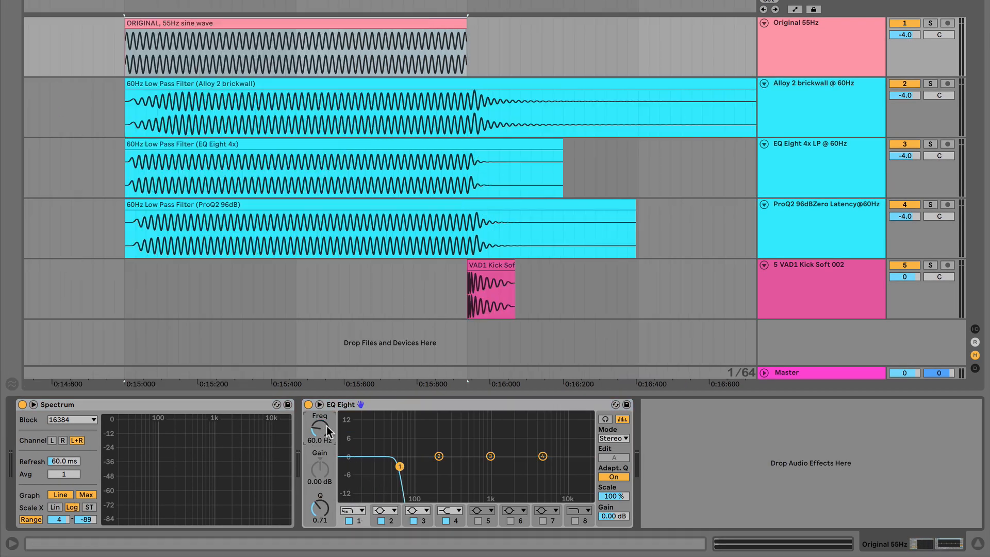
# - Delete the Alloy 2, EQ Eight and ProQ2 tracks and place the insert marker at the sine clip's start
pyautogui.click(819, 107)
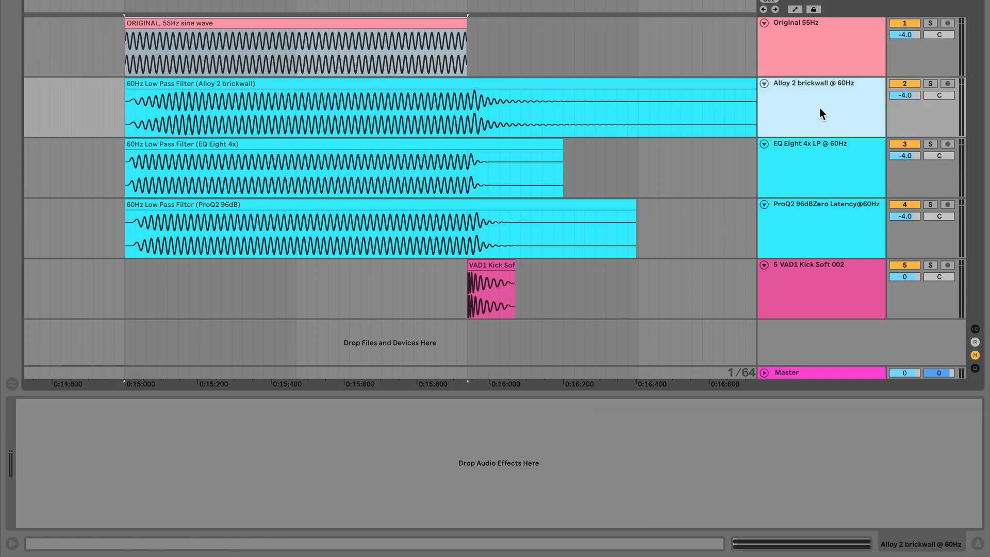
pyautogui.press('Delete')
pyautogui.press('Delete')
pyautogui.press('Delete')
pyautogui.click(123, 51)
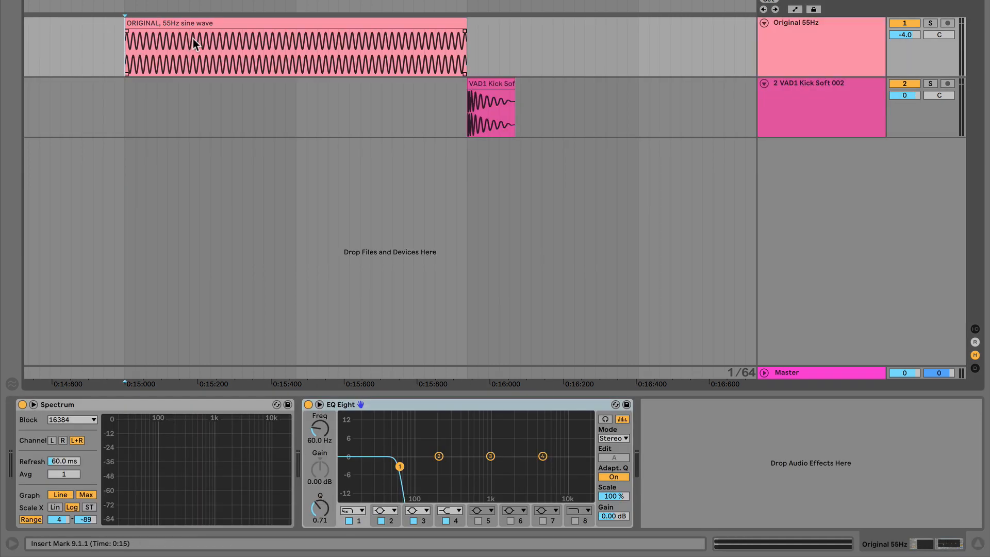
# - Point out the EQ Eight device and highlight the short empty stretch right after the sine clip ends at 9.3
pyautogui.click(413, 404)
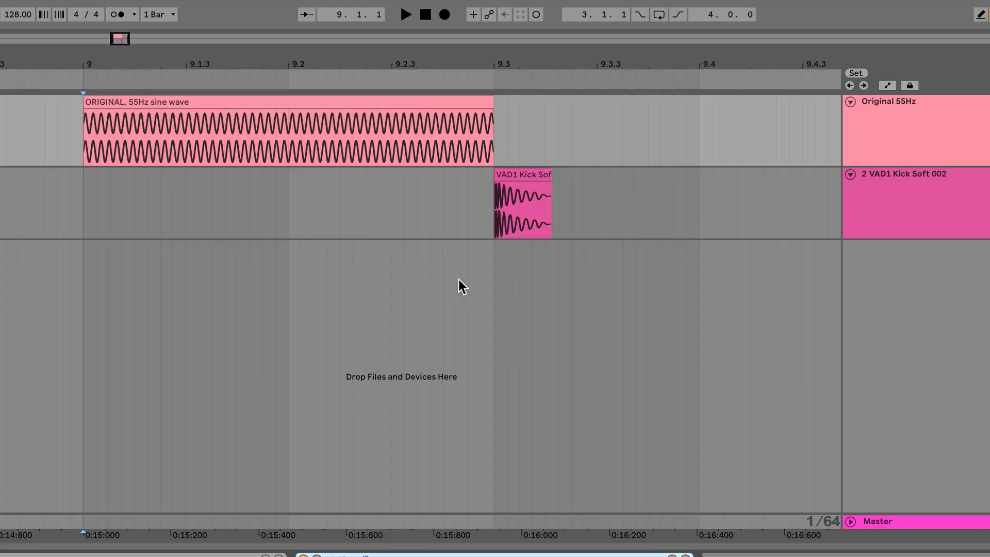
pyautogui.moveTo(518, 140); pyautogui.dragTo(494, 140)
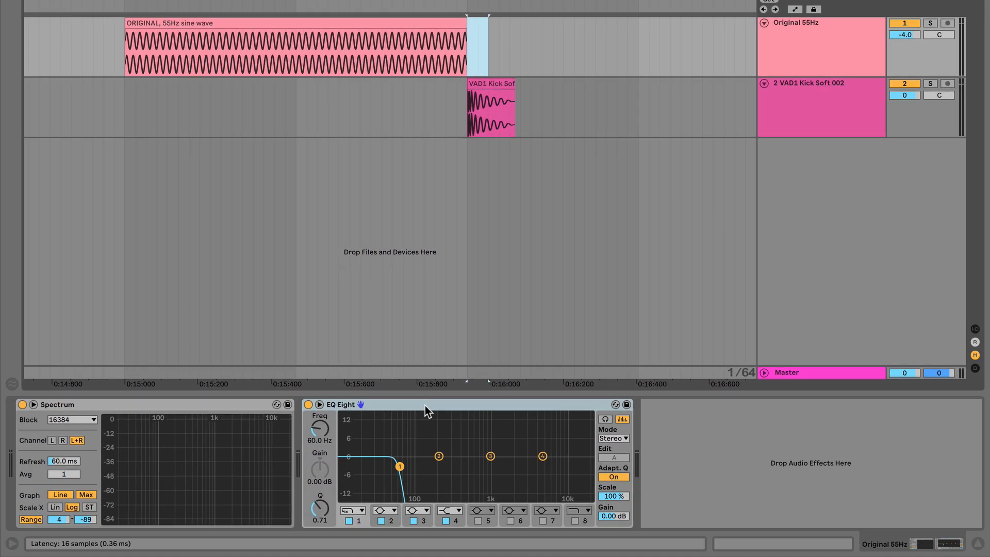
pyautogui.click(425, 405)
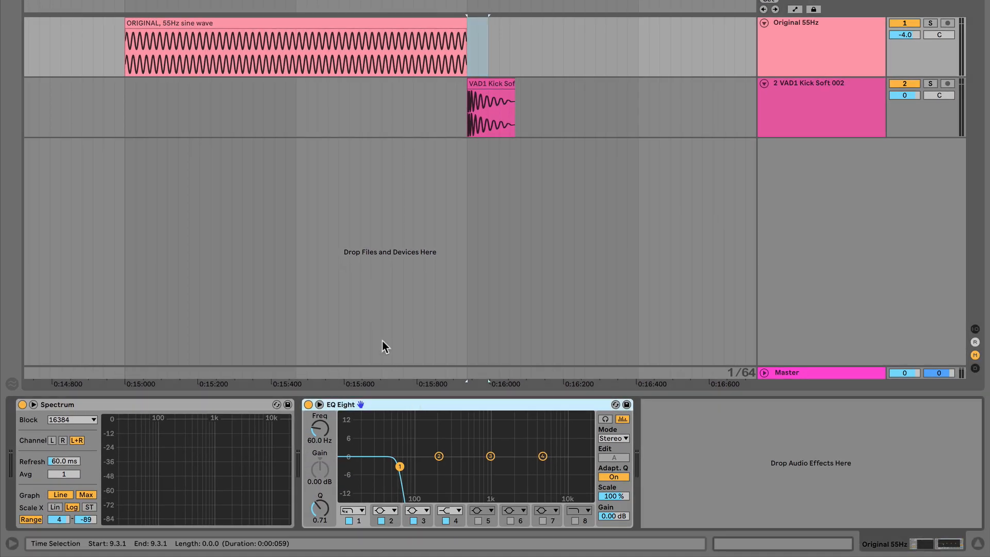
pyautogui.moveTo(467, 55)
pyautogui.mouseDown()
pyautogui.moveTo(487, 54)
pyautogui.moveTo(468, 54)
pyautogui.mouseUp()
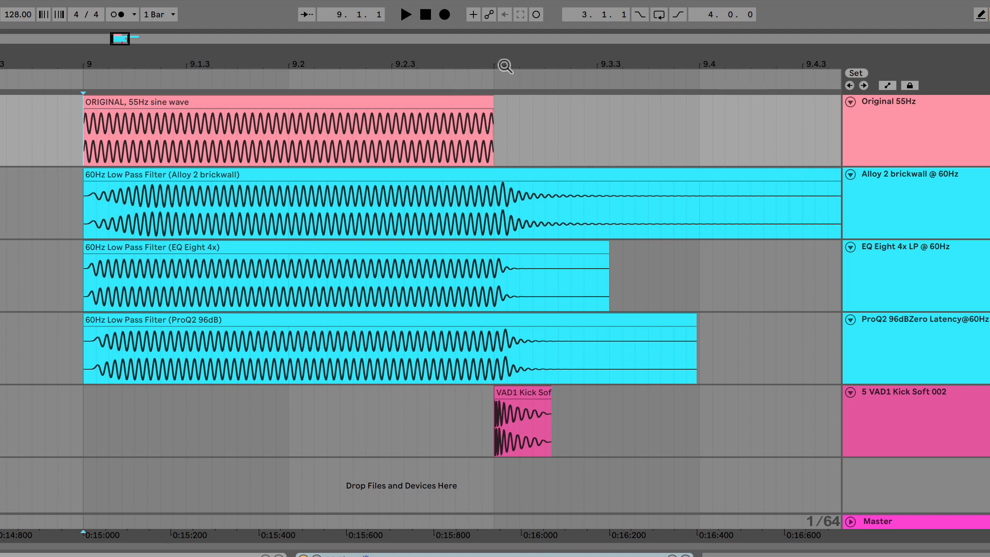
# - Solo the Original 55Hz track and remove its EQ Eight device
pyautogui.click(485, 102)
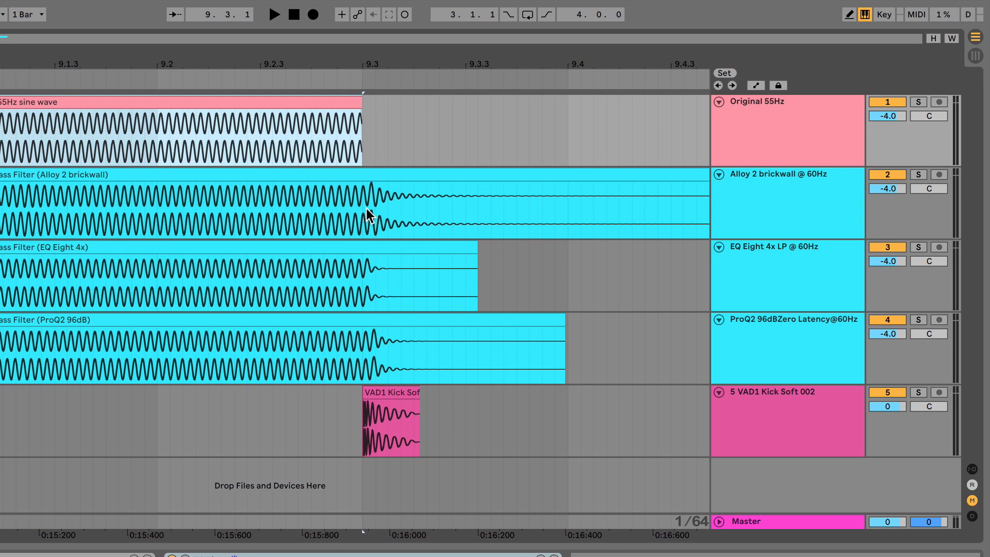
pyautogui.click(918, 102)
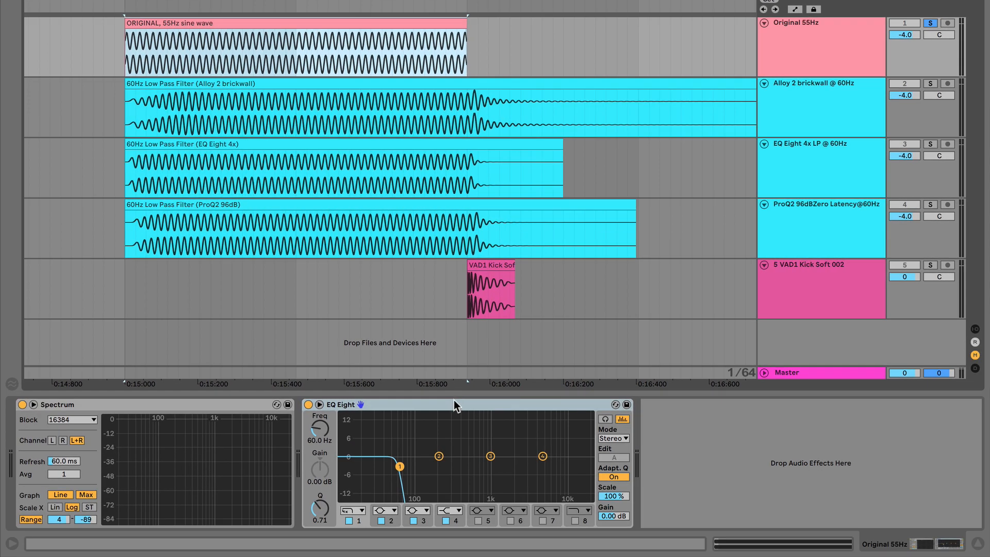
pyautogui.click(444, 409)
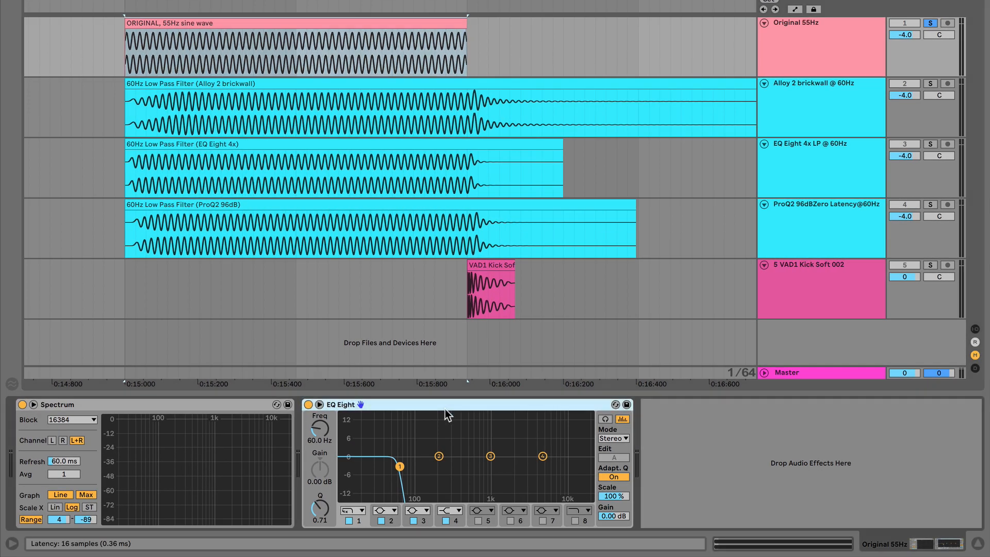
pyautogui.press('Delete')
# - Play the soloed 55Hz sine clip from bar 9 and stop once it has ended
pyautogui.click(124, 52)
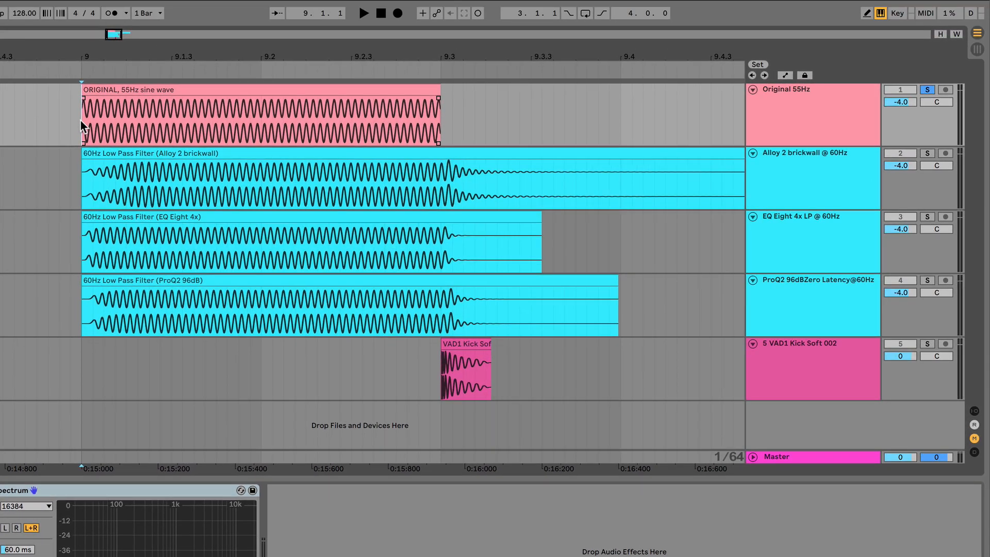
pyautogui.press('space')
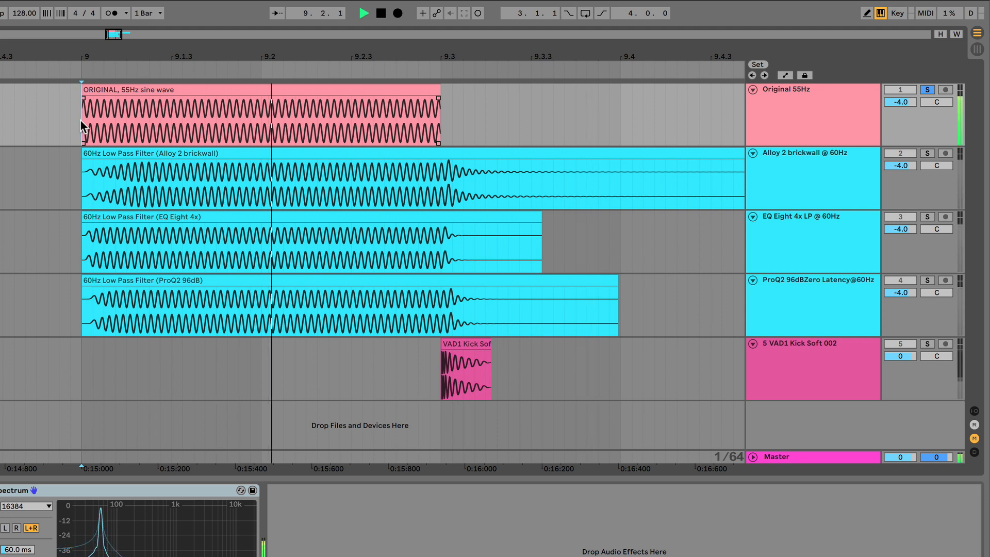
pyautogui.press('space')
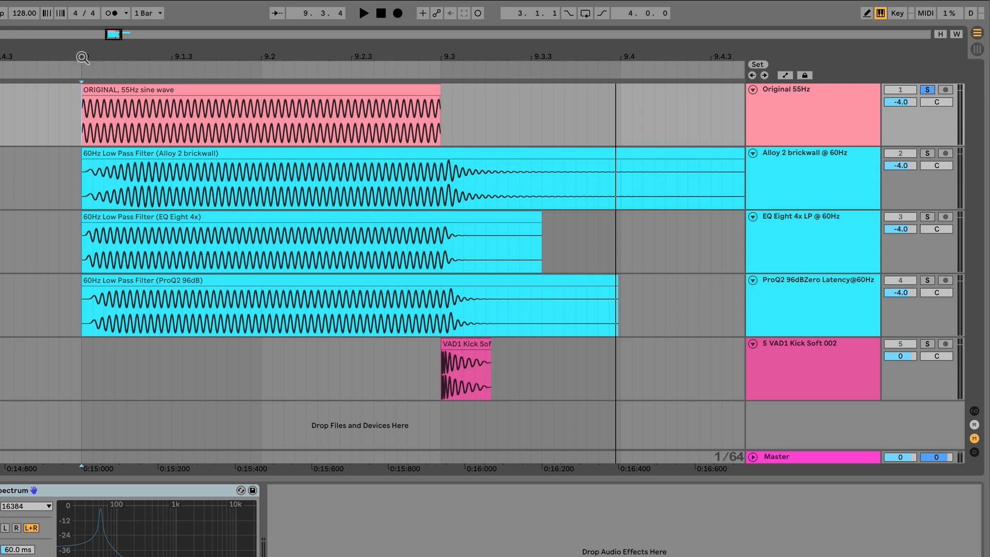
# - Add a fade-in of about 14 ms to the start of the original 55Hz sine clip
pyautogui.moveTo(83, 57); pyautogui.dragTo(206, 110)
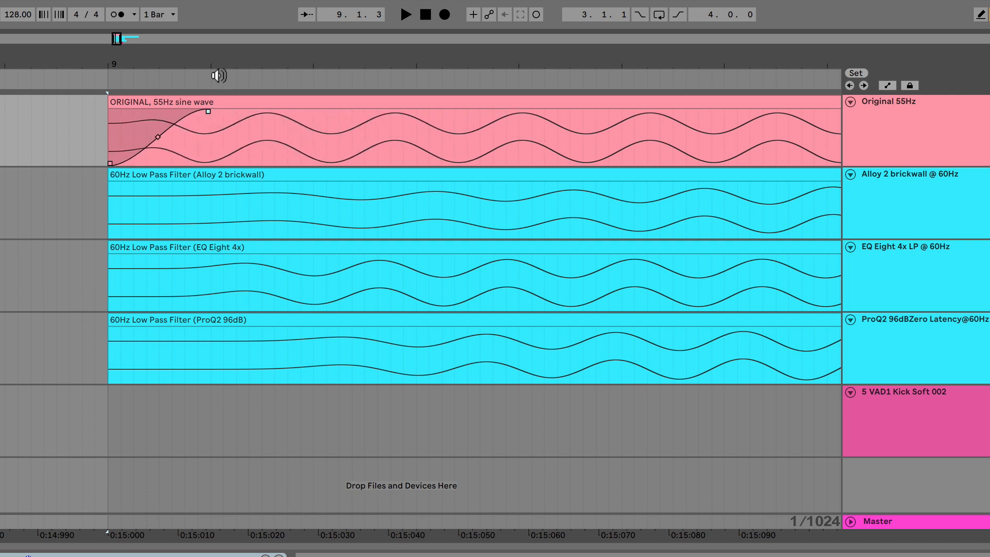
pyautogui.moveTo(212, 73); pyautogui.dragTo(133, 53)
pyautogui.moveTo(199, 54); pyautogui.dragTo(36, 26)
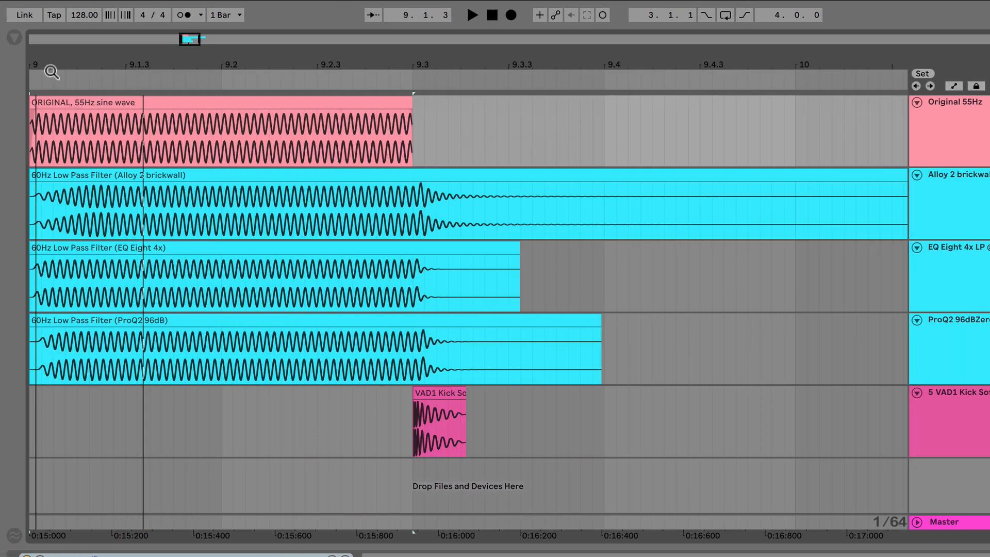
# - Lengthen the fade-out at the end of the original 55Hz sine clip to about 25 ms
pyautogui.moveTo(412, 71); pyautogui.dragTo(416, 135)
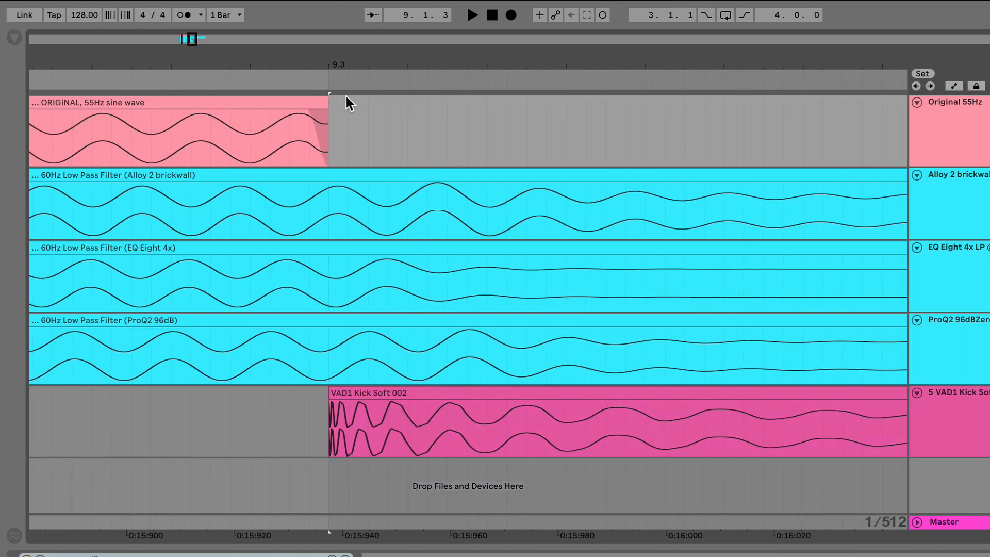
pyautogui.moveTo(310, 111)
pyautogui.moveTo(304, 113); pyautogui.dragTo(195, 115)
pyautogui.moveTo(221, 57); pyautogui.dragTo(533, 16)
# - Select the faded 55Hz sine clip and play it through twice from bar 9
pyautogui.click(446, 104)
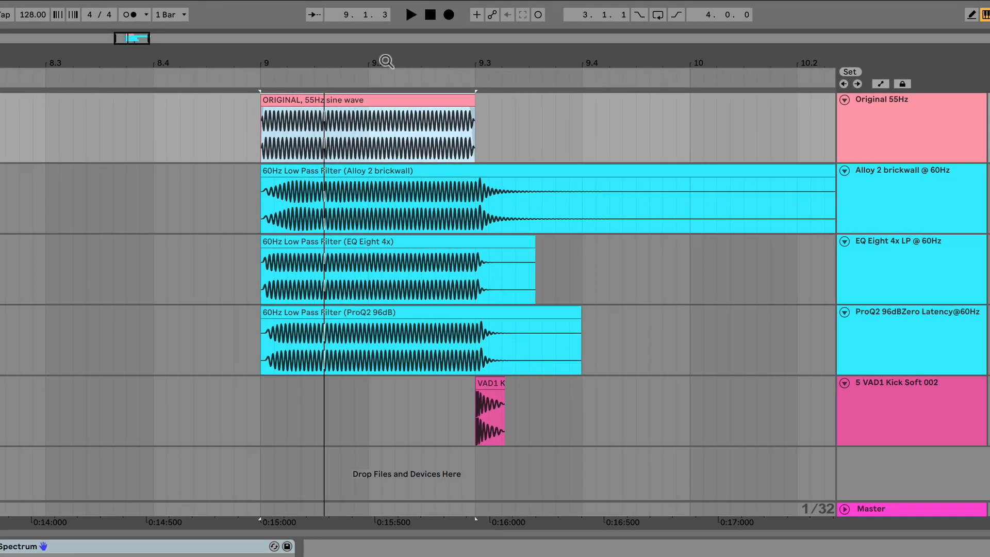
pyautogui.moveTo(446, 63); pyautogui.dragTo(446, 81)
pyautogui.press('space')
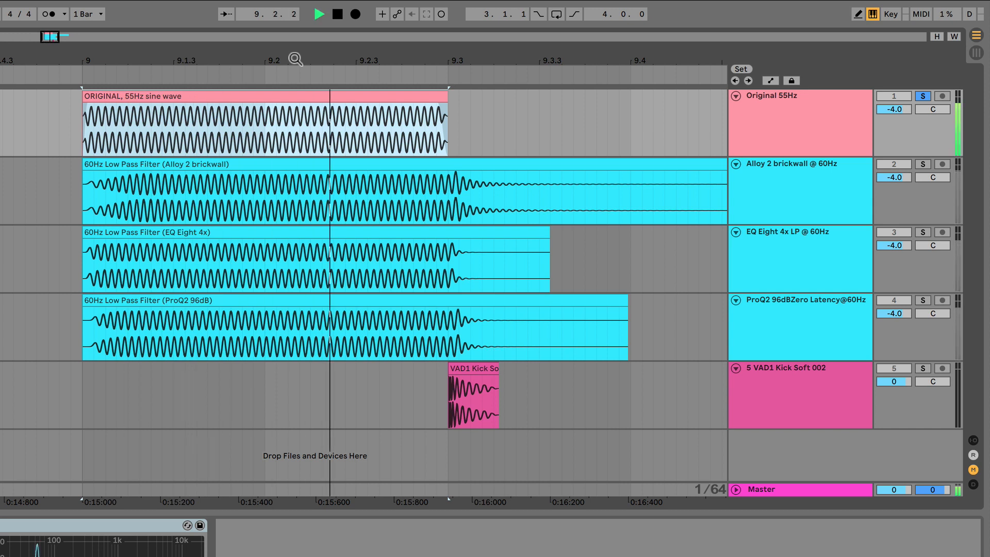
pyautogui.press('space')
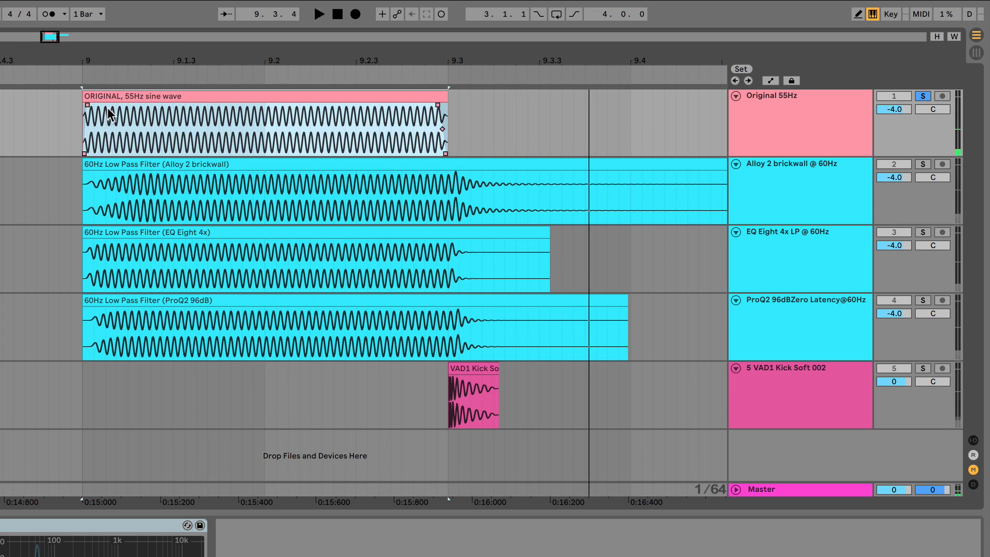
pyautogui.press('space')
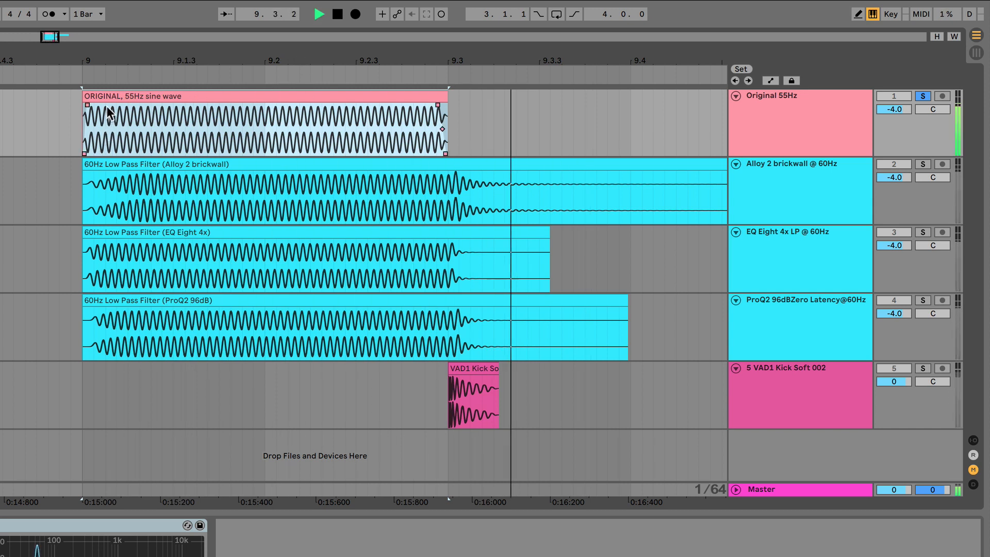
pyautogui.press('space')
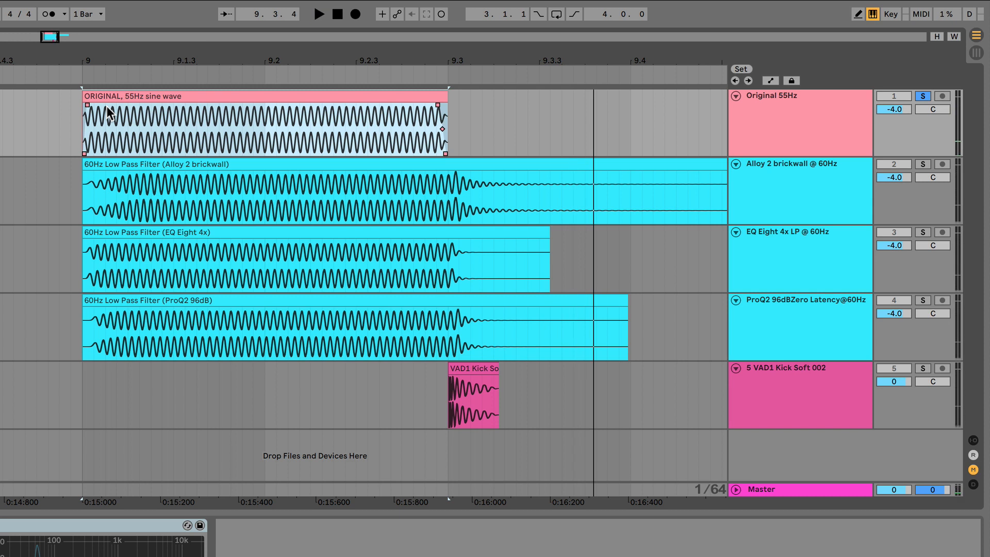
# - Replay the soloed, faded 55Hz sine clip from bar 9 two more times, stopping after it ends each time
pyautogui.press('space')
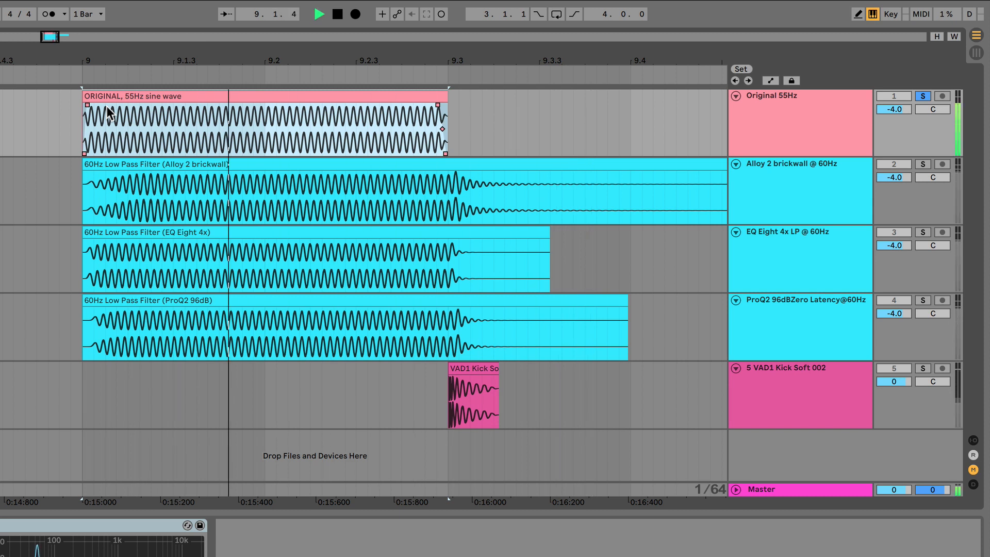
pyautogui.press('space')
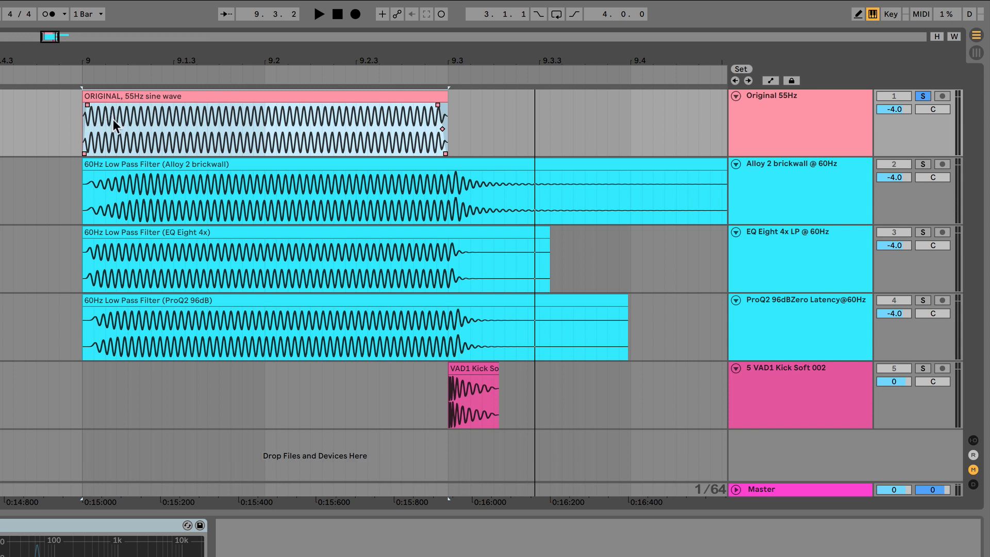
pyautogui.press('space')
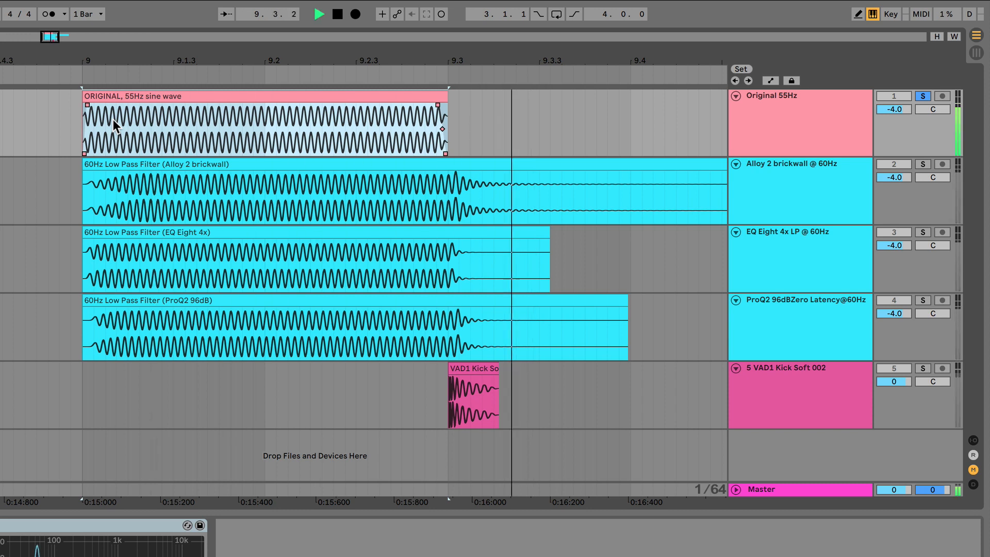
pyautogui.press('space')
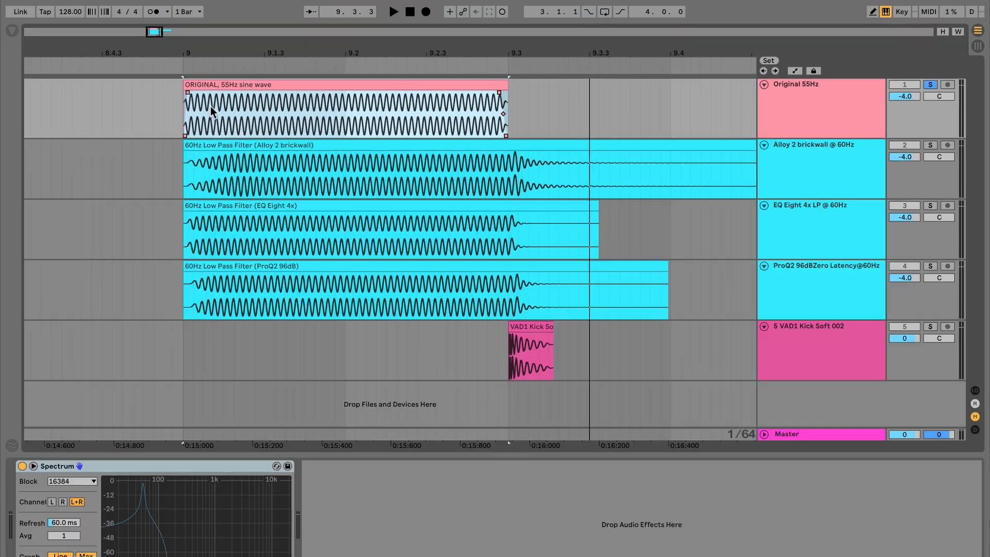
# - Load iZotope Alloy 2 from the EQ collection onto the Original 55Hz track and dismiss its preset manager
pyautogui.click(16, 31)
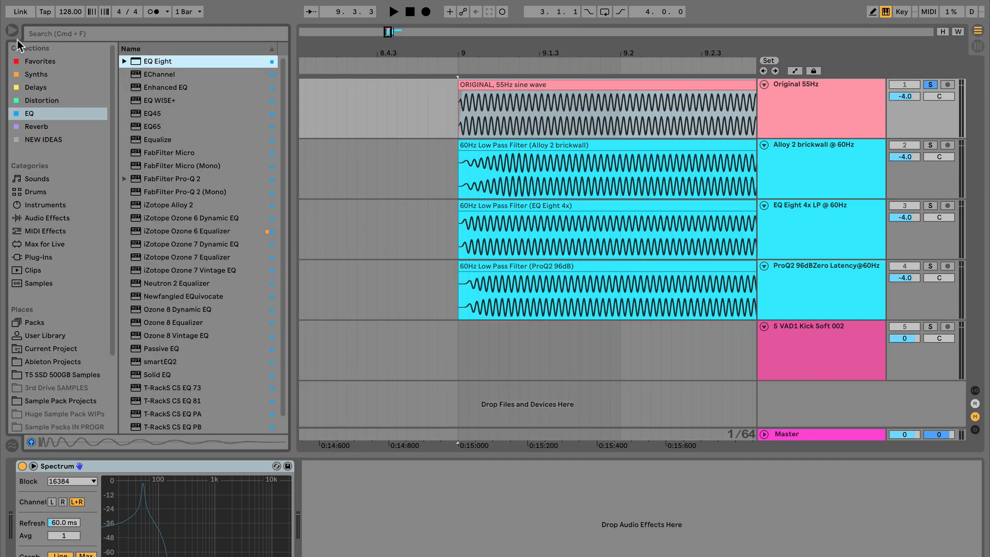
pyautogui.click(187, 206)
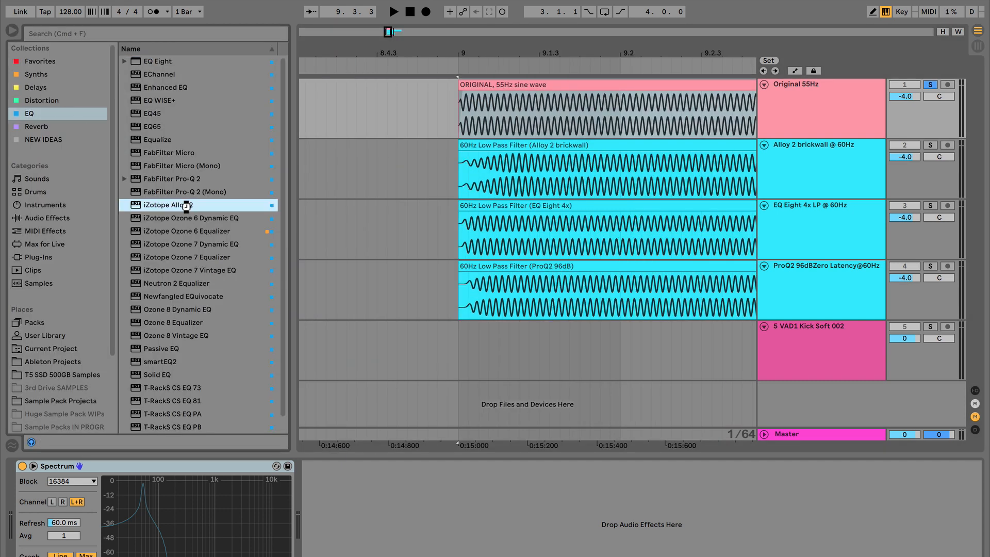
pyautogui.doubleClick(186, 205)
pyautogui.click(514, 372)
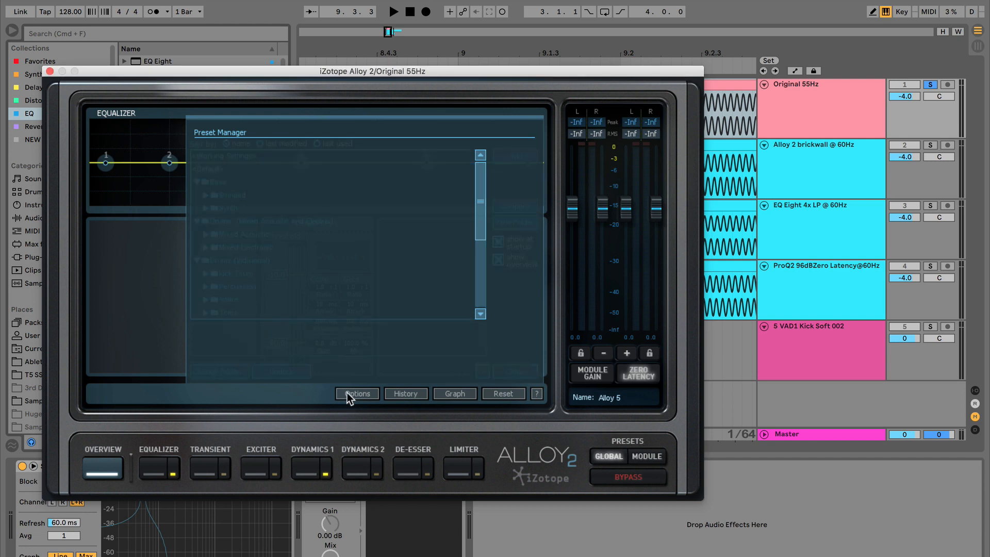
# - Set band 1 of Alloy 2's equalizer to a Brickwall lowpass at 60 Hz and close the plug-in window
pyautogui.click(156, 469)
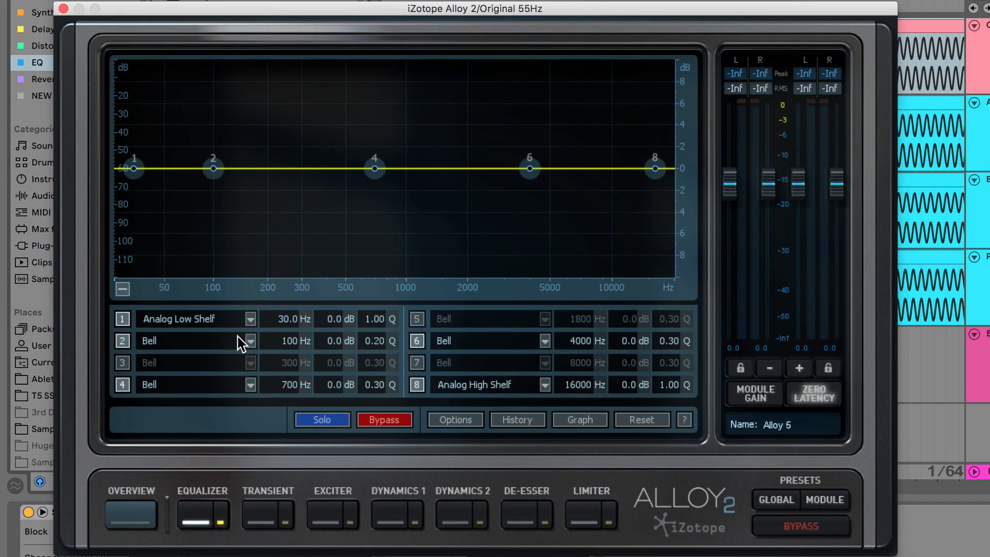
pyautogui.click(233, 323)
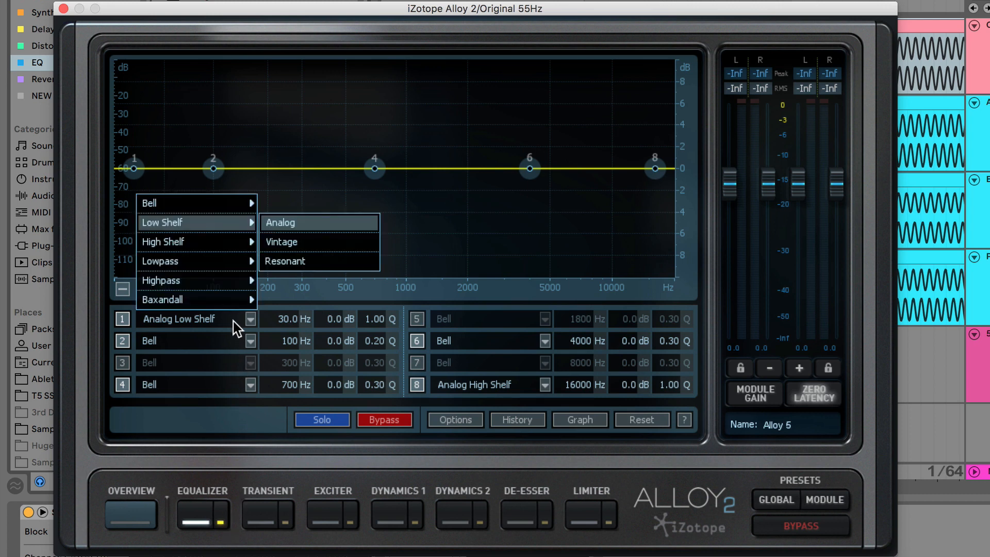
pyautogui.moveTo(227, 263)
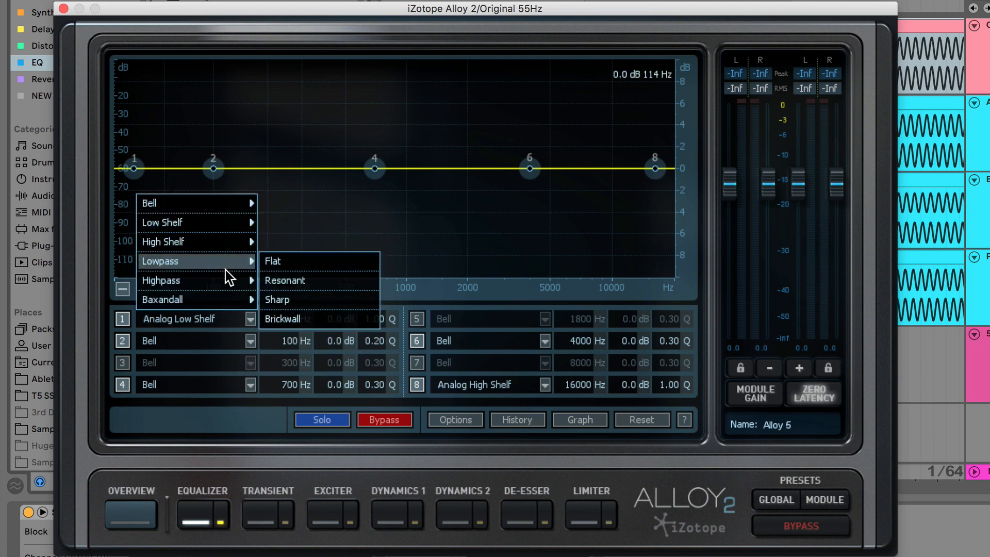
pyautogui.click(297, 319)
pyautogui.click(279, 319)
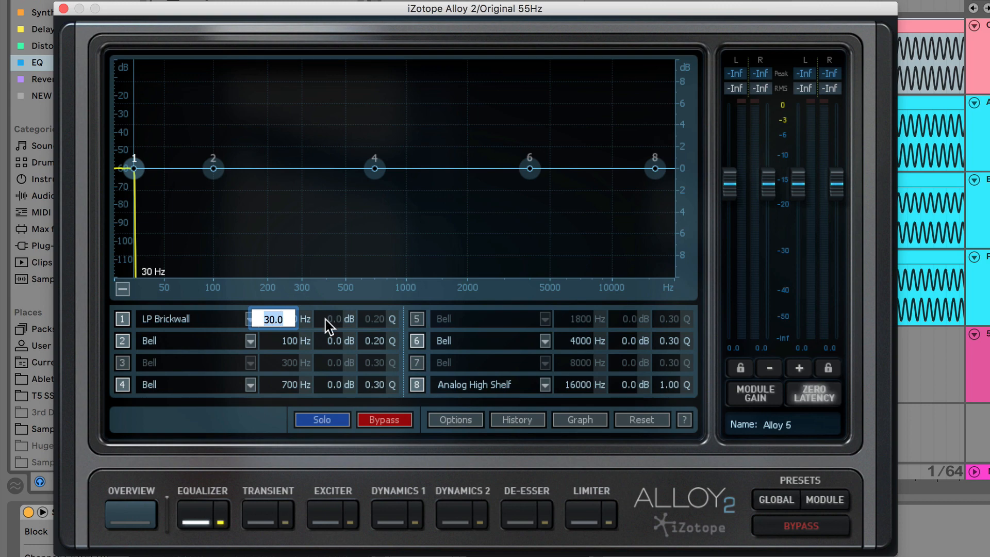
pyautogui.write('60')
pyautogui.press('Return')
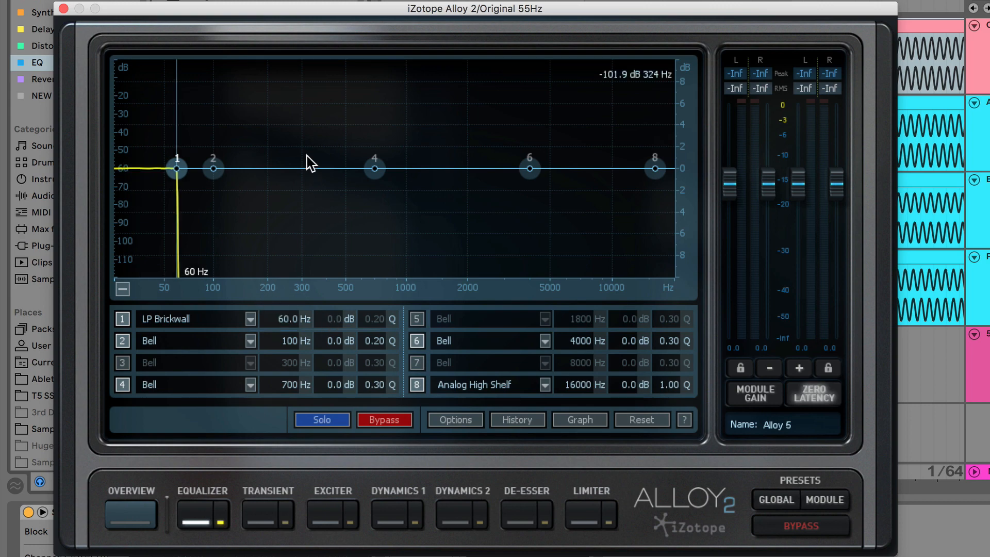
pyautogui.click(64, 8)
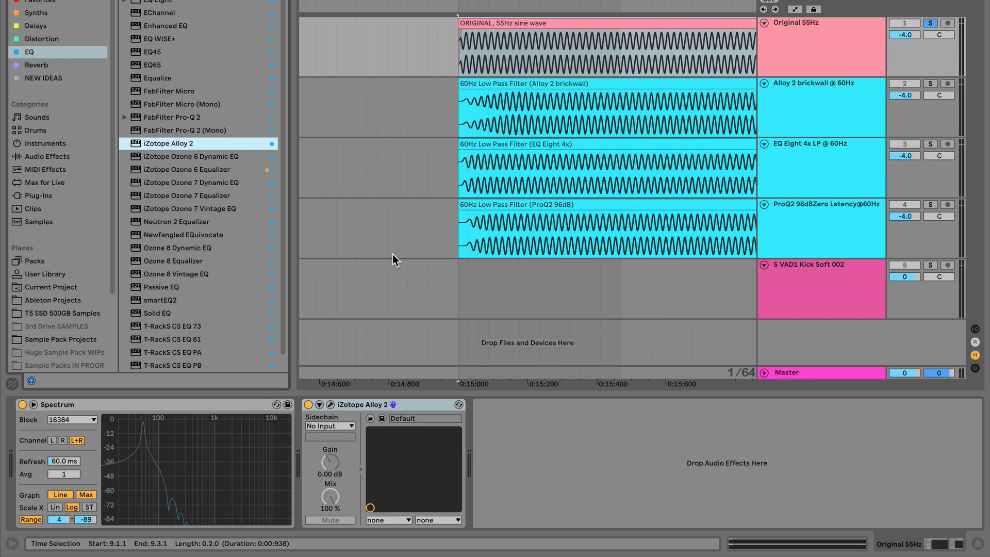
# - Hide the browser and delete the Spectrum device from the Original 55Hz track
pyautogui.press('super+alt+b')
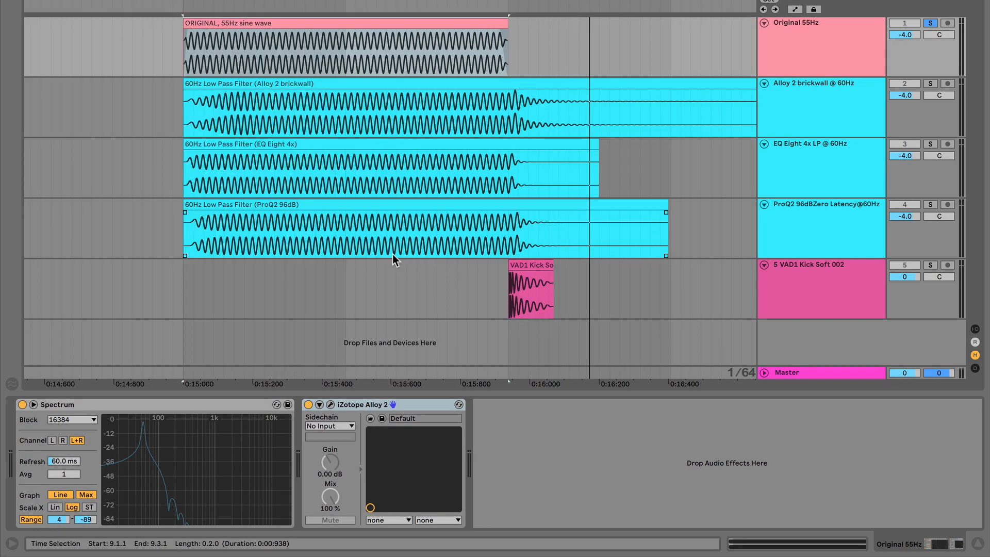
pyautogui.click(228, 403)
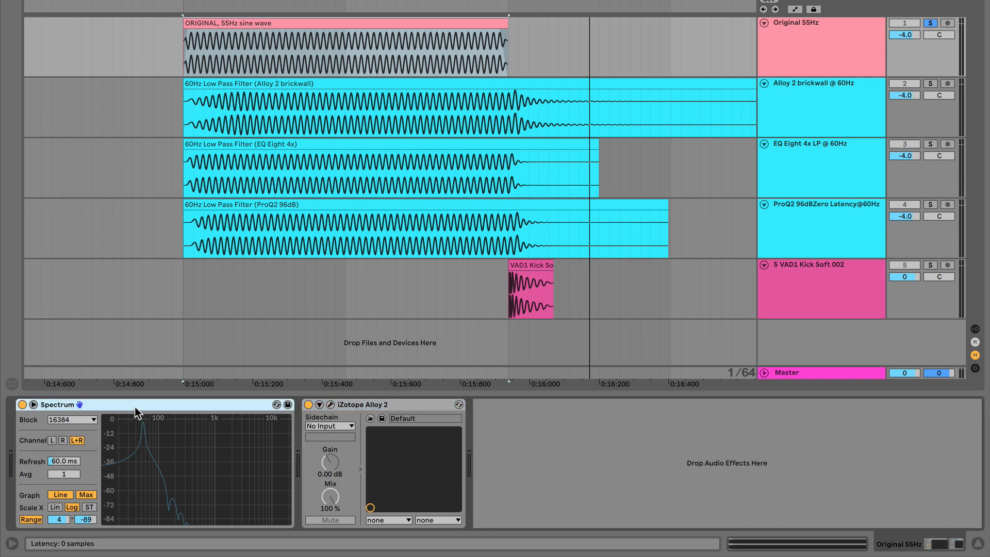
pyautogui.press('Delete')
# - Freeze and flatten the Original 55Hz track to render the Alloy 2 filtering into its audio
pyautogui.click(804, 49)
pyautogui.rightClick(803, 49)
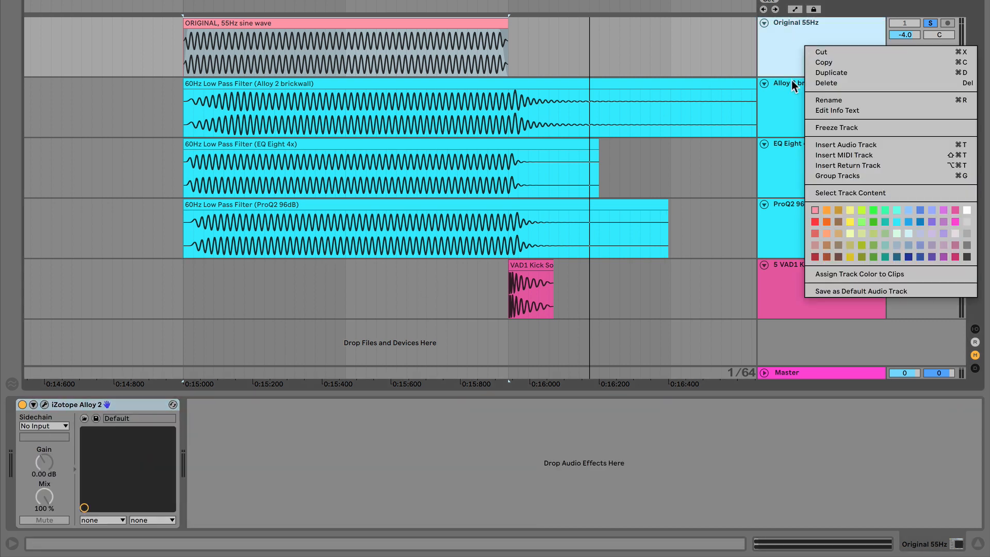
pyautogui.click(840, 127)
pyautogui.rightClick(823, 51)
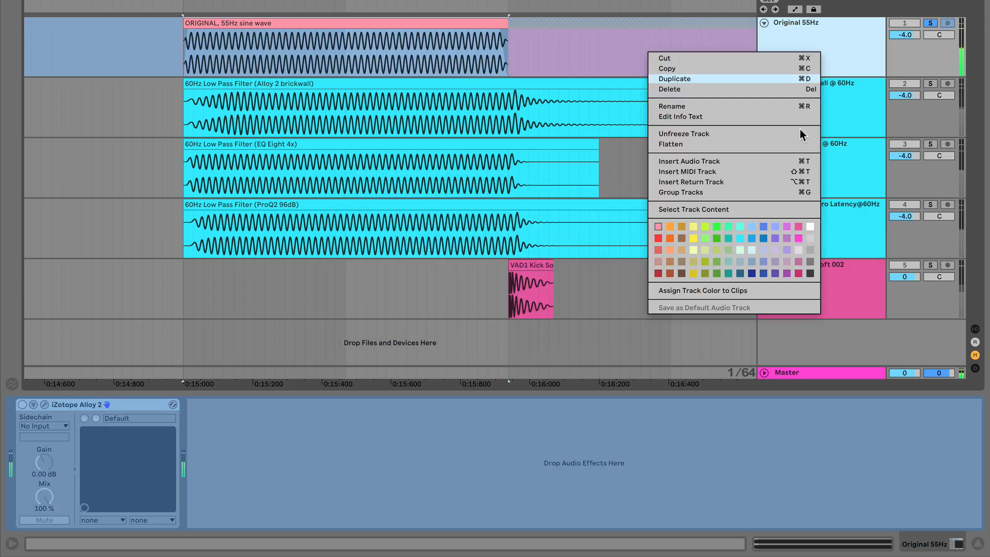
pyautogui.click(735, 145)
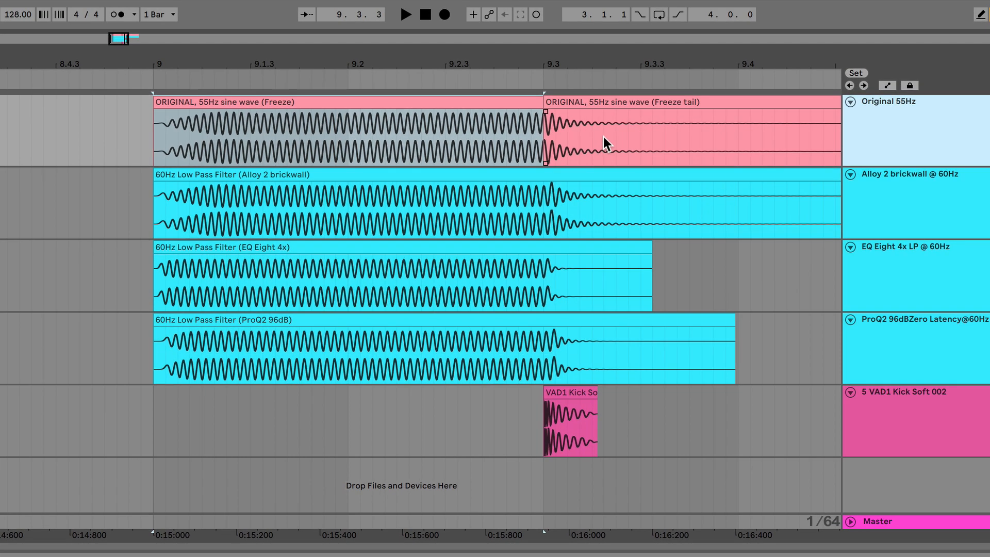
# - Extend the end of the flattened 55Hz sine clip over its freeze tail to just past bar 10
pyautogui.click(603, 137)
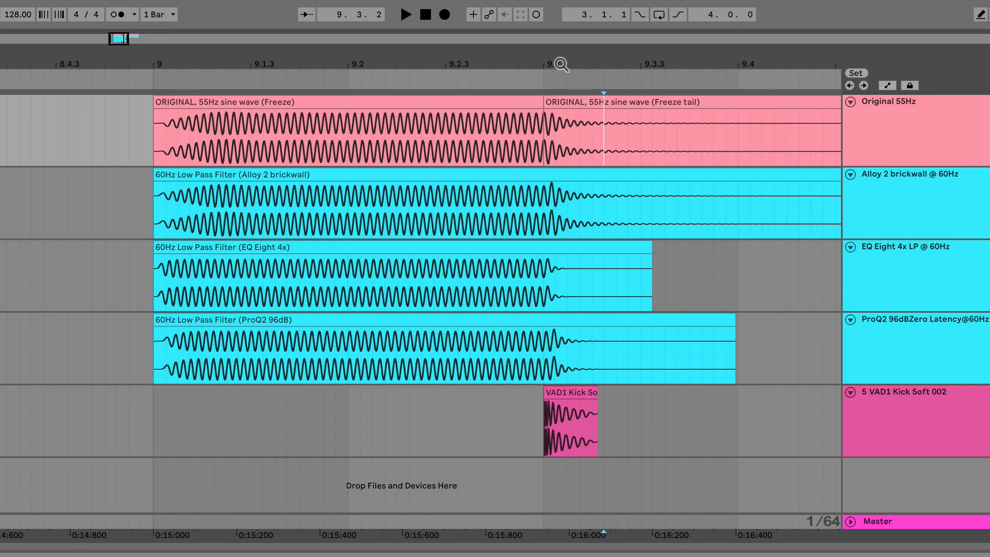
pyautogui.moveTo(564, 65); pyautogui.dragTo(418, 67)
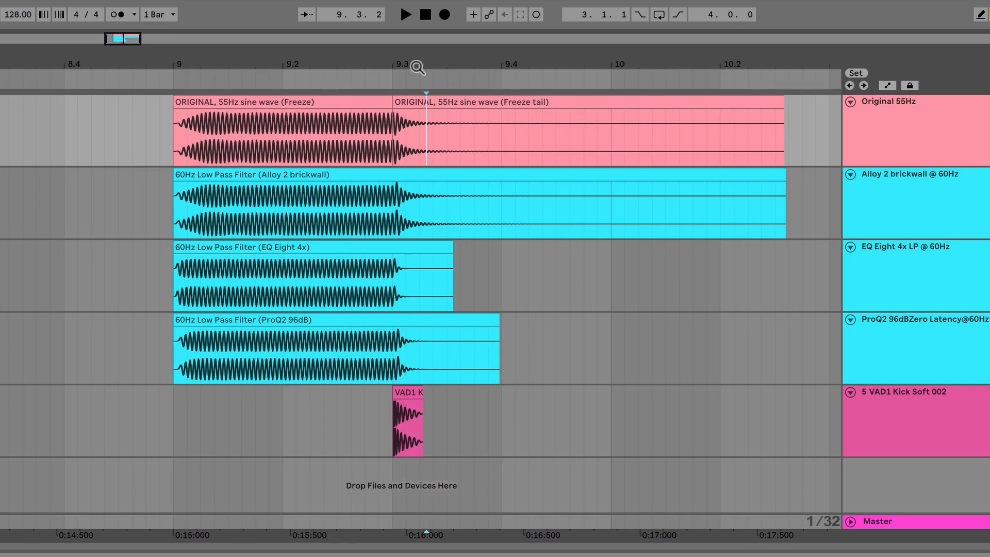
pyautogui.moveTo(389, 100); pyautogui.dragTo(624, 99)
pyautogui.moveTo(396, 64)
pyautogui.mouseDown()
pyautogui.moveTo(396, 95)
pyautogui.moveTo(395, 44)
pyautogui.mouseUp()
# - Enlarge the Original 55Hz and Alloy 2 brickwall tracks together to compare their waveforms
pyautogui.click(897, 163)
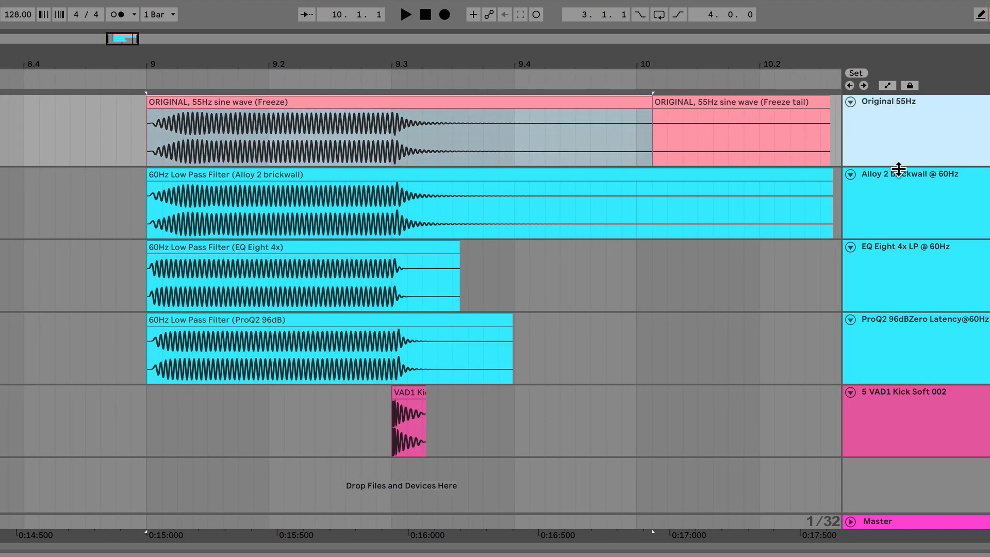
pyautogui.keyDown('shift'); pyautogui.click(904, 203); pyautogui.keyUp('shift')
pyautogui.hotkey('alt', '+')
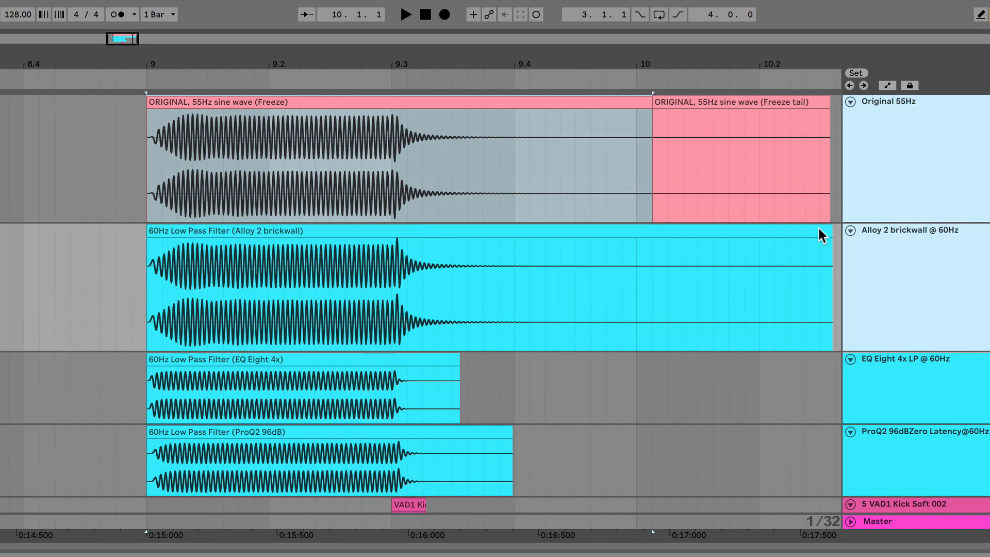
# - Compare the tails after 9.3 and the starts at bar 9 of the flattened and Alloy 2 brickwall clips by highlighting them
pyautogui.click(434, 194)
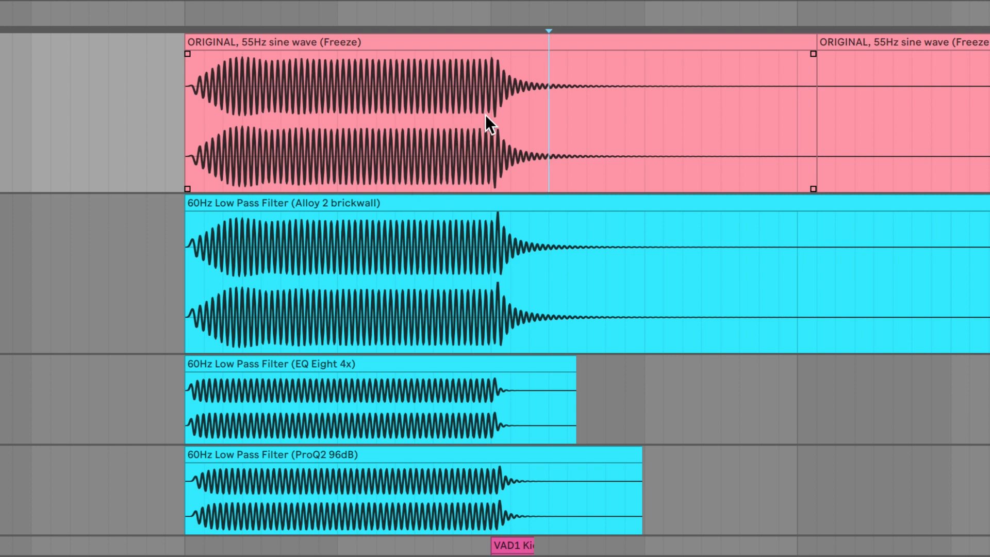
pyautogui.moveTo(490, 115); pyautogui.dragTo(660, 363)
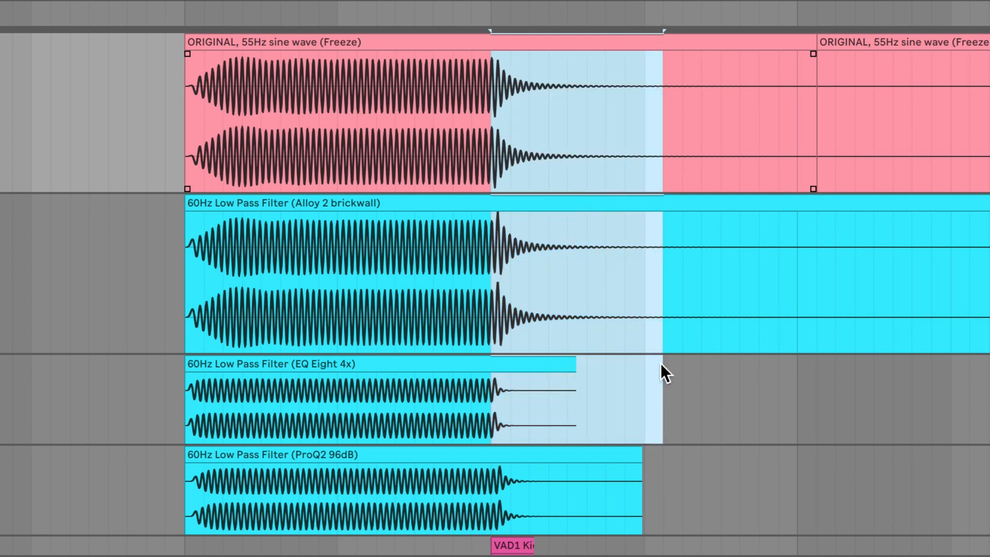
pyautogui.moveTo(178, 126); pyautogui.dragTo(297, 203)
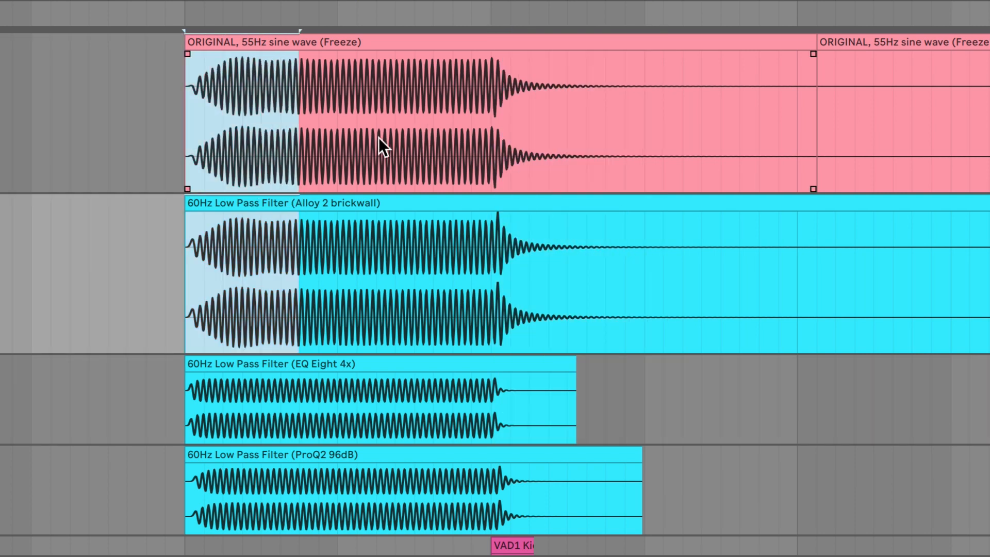
pyautogui.click(204, 135)
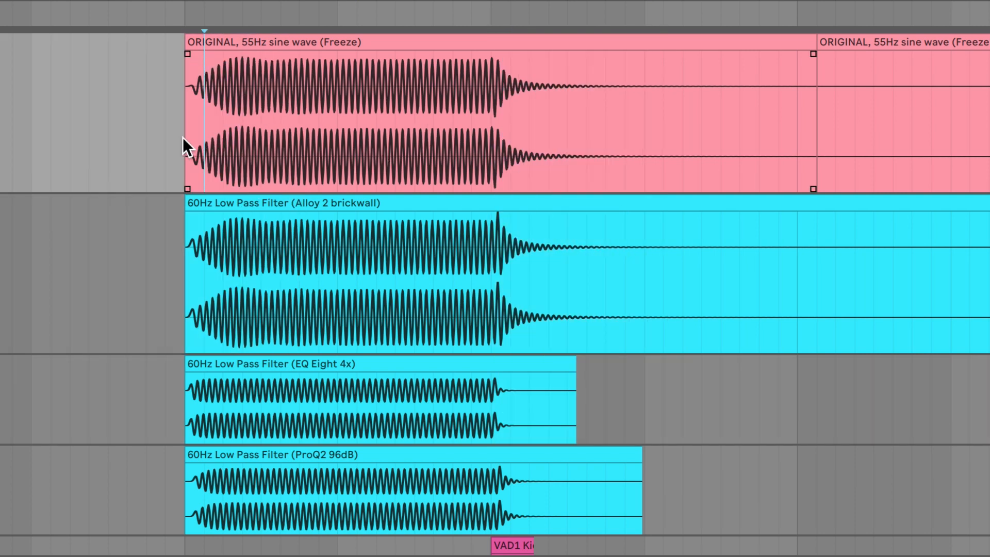
pyautogui.click(179, 136)
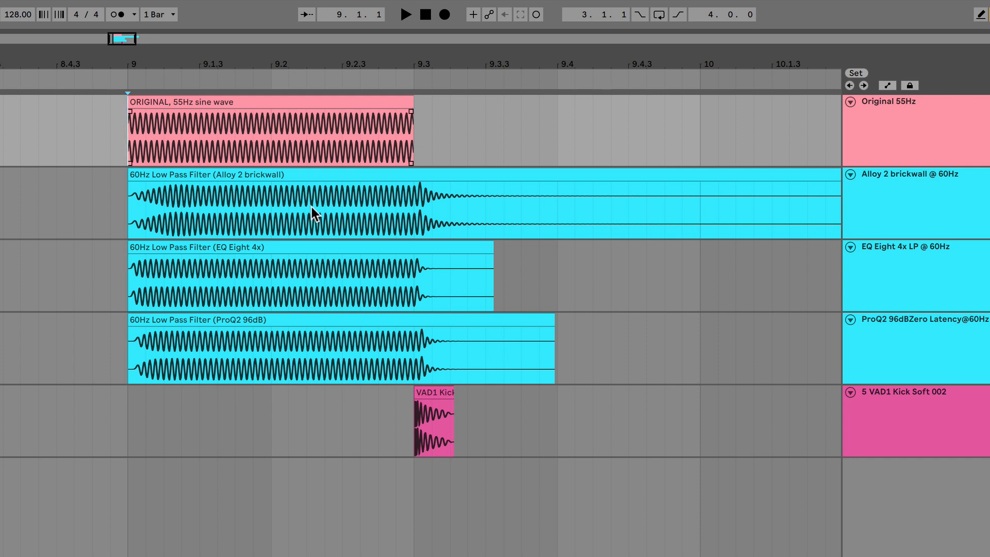
# - Examine the Alloy 2 brickwall clip's tail after 9.3 and its onset at bar 9 by highlighting each region
pyautogui.moveTo(412, 206); pyautogui.dragTo(675, 185)
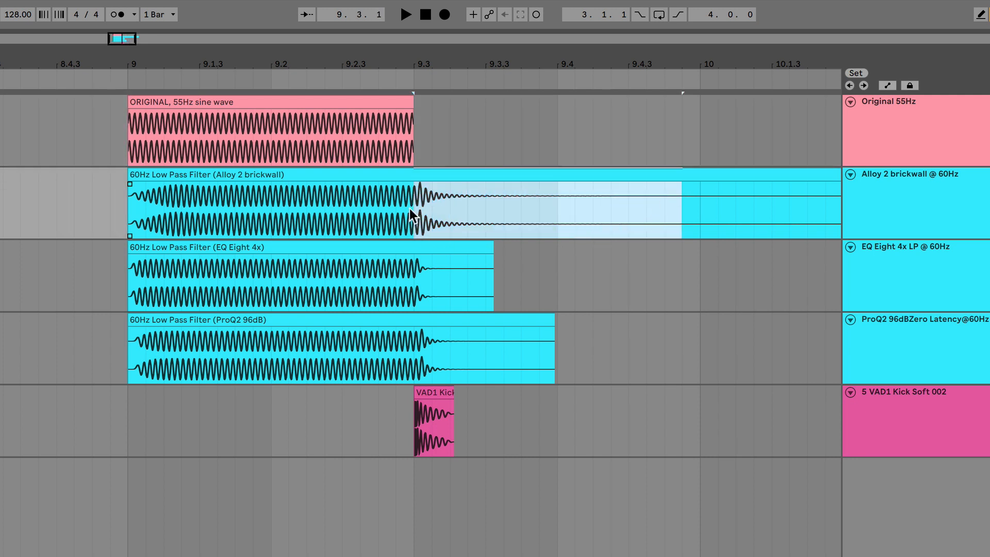
pyautogui.moveTo(413, 210); pyautogui.dragTo(717, 193)
pyautogui.click(137, 214)
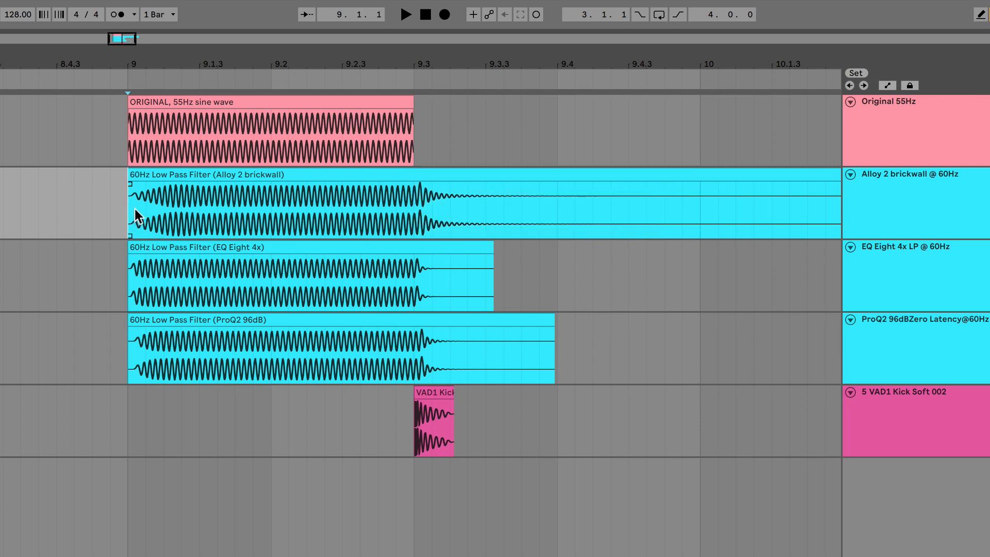
pyautogui.moveTo(135, 208); pyautogui.dragTo(219, 208)
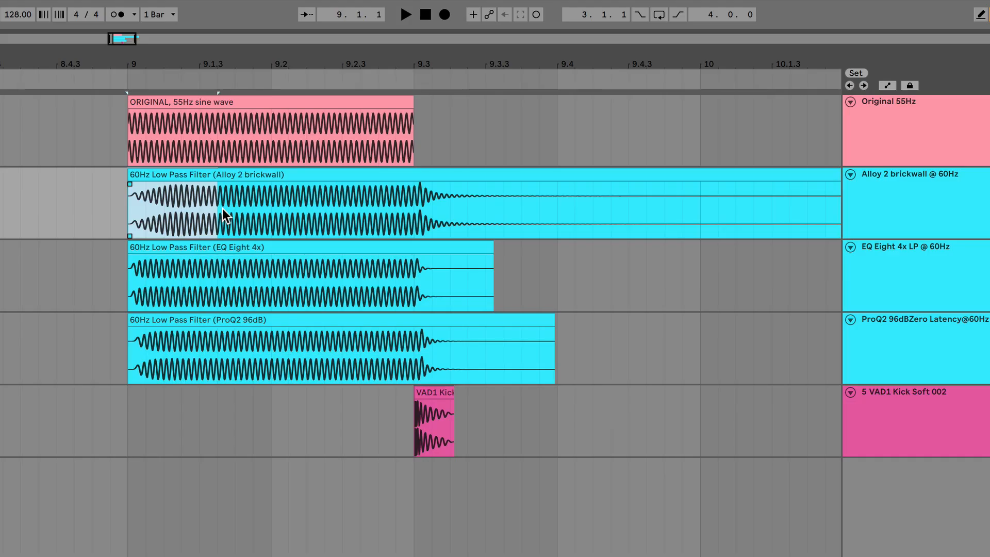
pyautogui.click(122, 206)
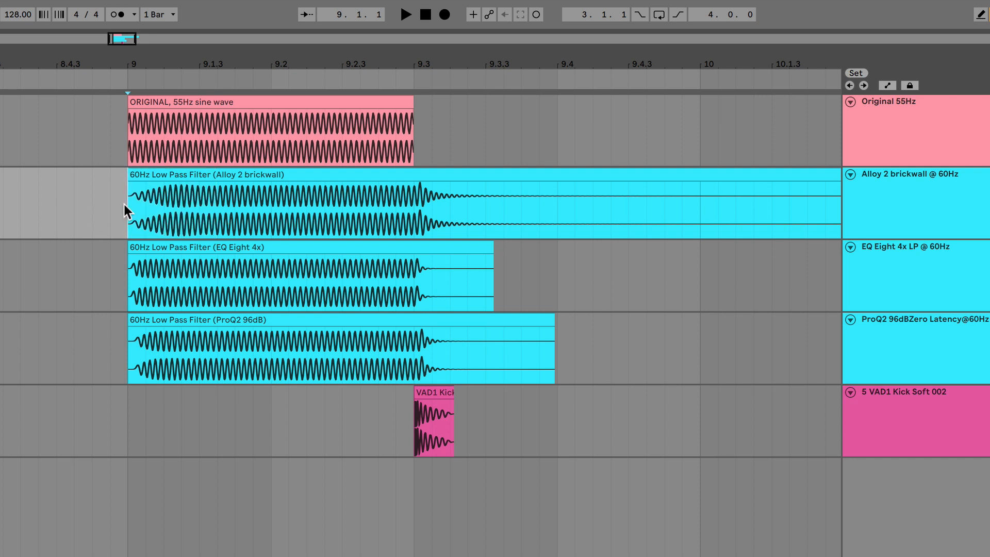
pyautogui.moveTo(416, 212); pyautogui.dragTo(616, 214)
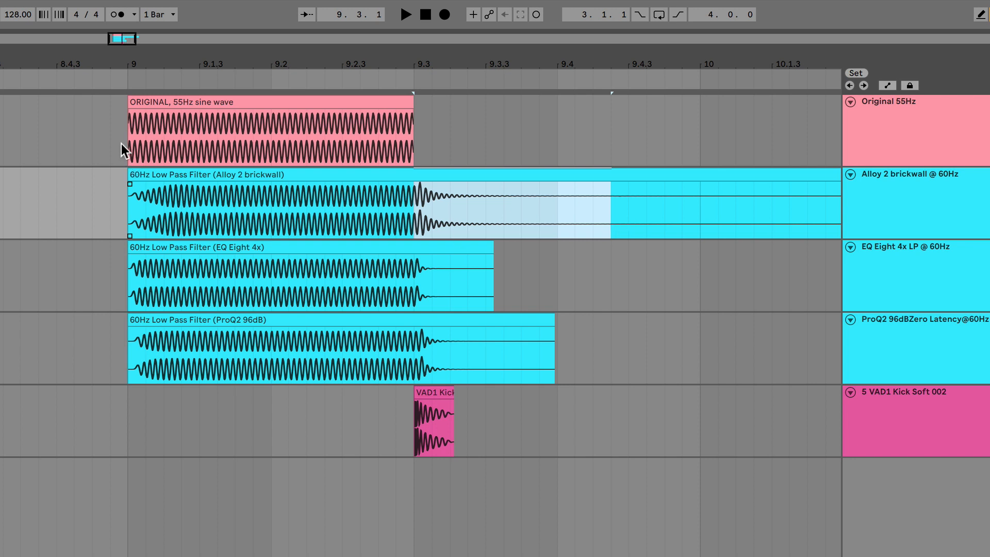
pyautogui.moveTo(415, 202); pyautogui.dragTo(594, 206)
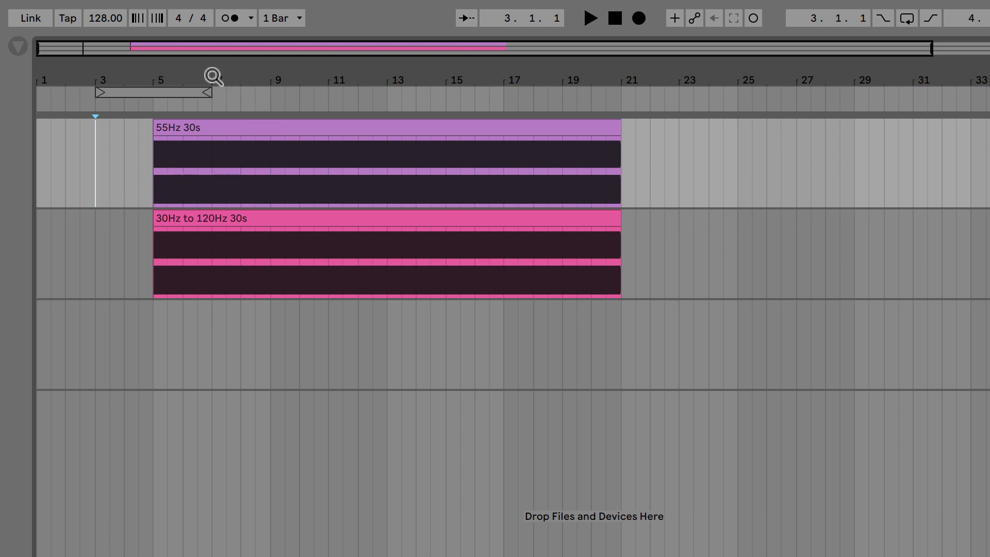
# - Solo the 55Hz 30s track and audition its tone from around bar 10, stopping shortly after
pyautogui.moveTo(210, 77); pyautogui.dragTo(209, 110)
pyautogui.click(227, 130)
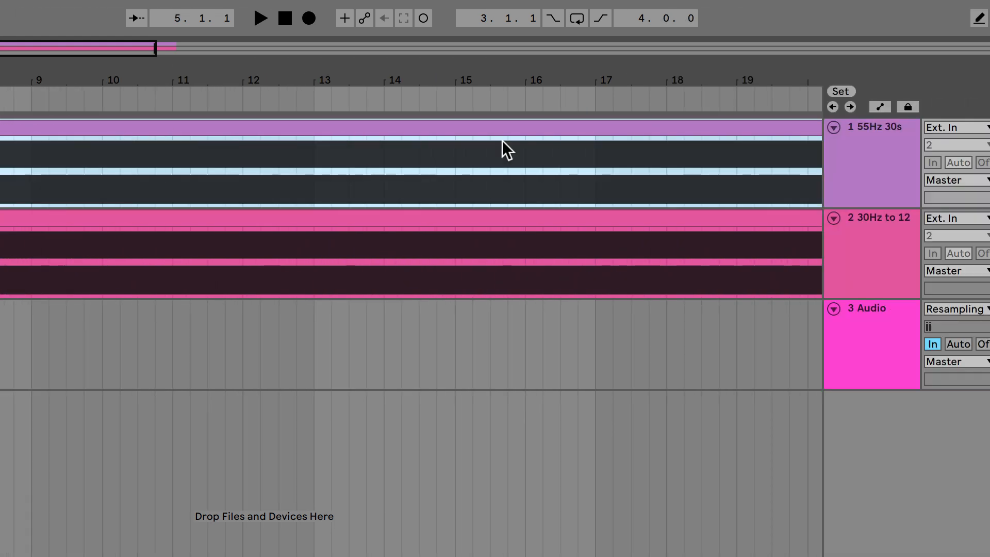
pyautogui.click(898, 125)
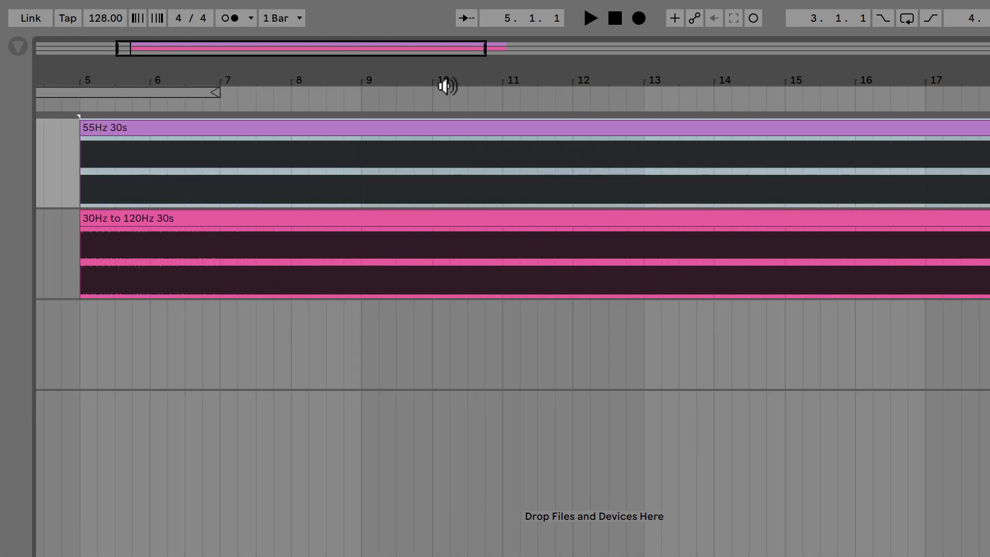
pyautogui.click(448, 86)
pyautogui.press('space')
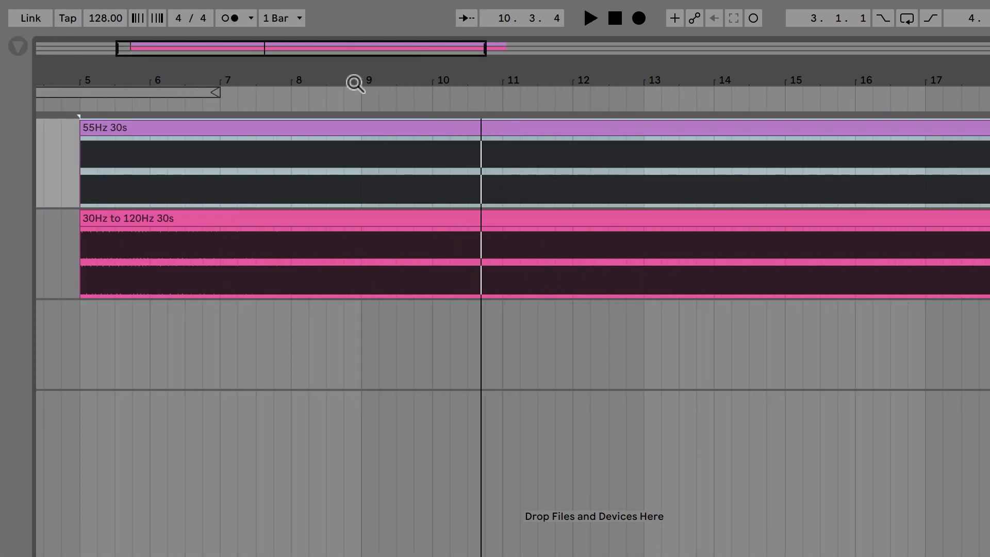
# - Increase the height of all three tracks together to enlarge the 55Hz and 30Hz to 120Hz waveforms
pyautogui.moveTo(355, 83); pyautogui.dragTo(291, 214)
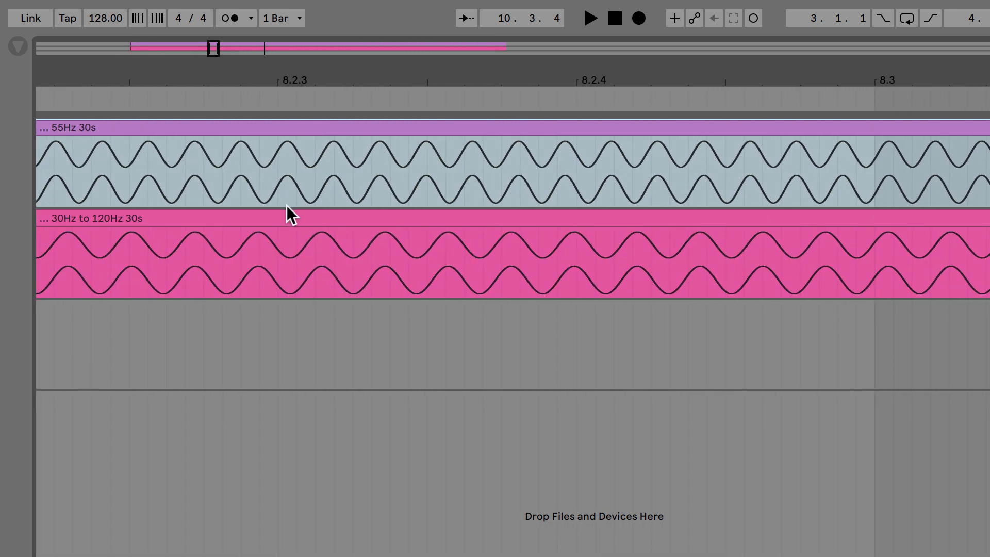
pyautogui.click(675, 191)
pyautogui.click(687, 329)
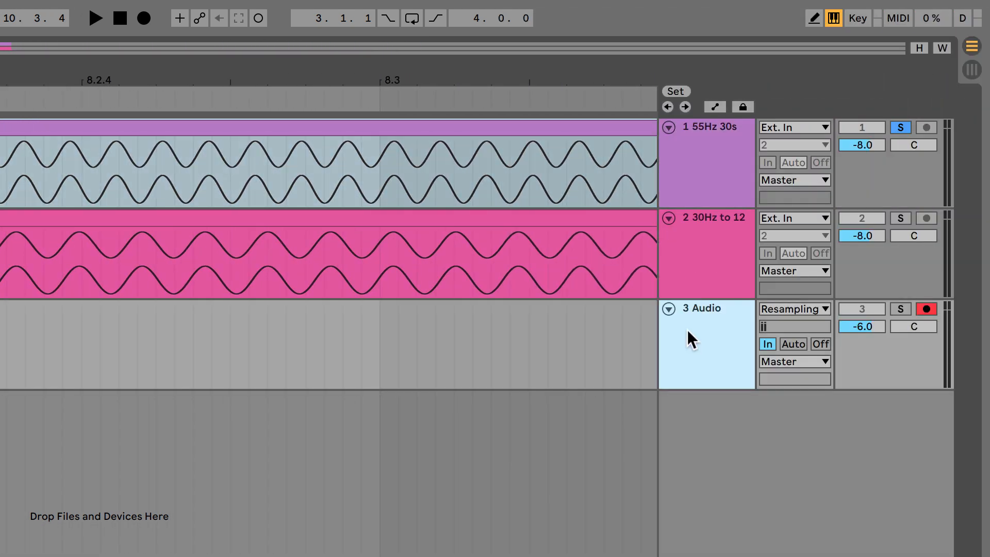
pyautogui.keyDown('shift'); pyautogui.click(707, 154); pyautogui.keyUp('shift')
pyautogui.moveTo(712, 208); pyautogui.dragTo(712, 278)
pyautogui.moveTo(399, 80)
pyautogui.mouseDown()
pyautogui.moveTo(399, 130)
pyautogui.moveTo(398, 10)
pyautogui.moveTo(401, 83)
pyautogui.mouseUp()
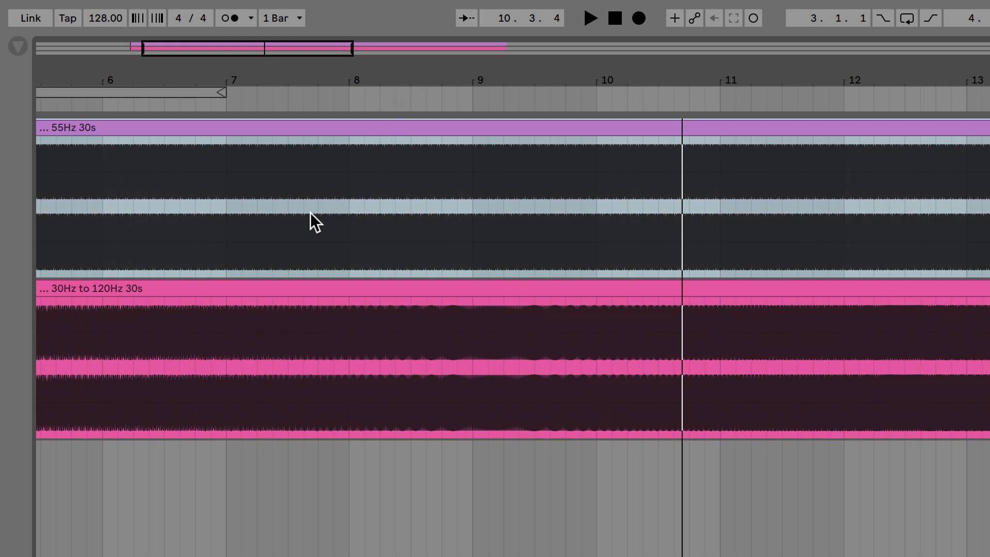
# - Play the 55Hz 30s clip briefly from 7.3 and stop playback
pyautogui.click(281, 196)
pyautogui.press('space')
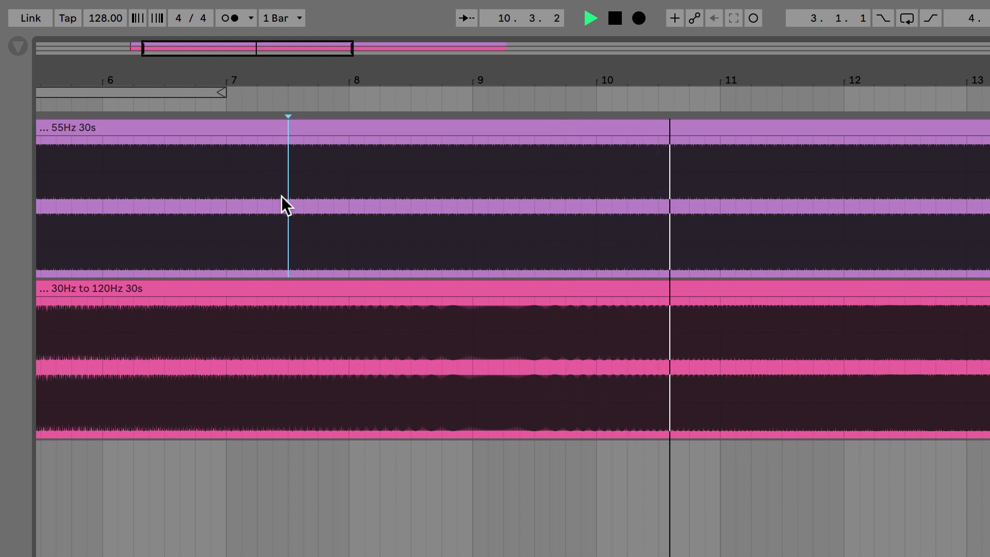
pyautogui.press('space')
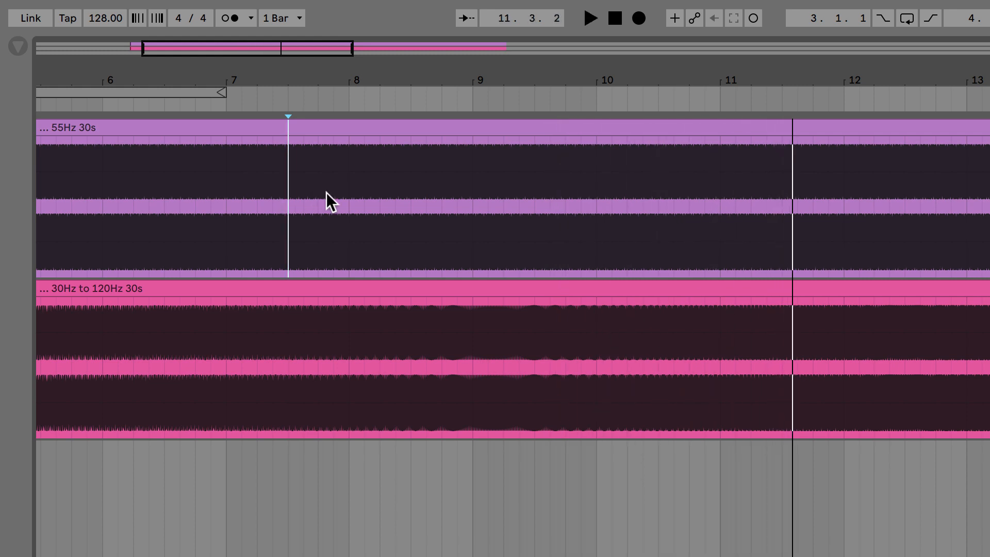
# - Solo the 30Hz to 120Hz 30s track instead of the 55Hz track and play the sweep from 11.4
pyautogui.click(900, 128)
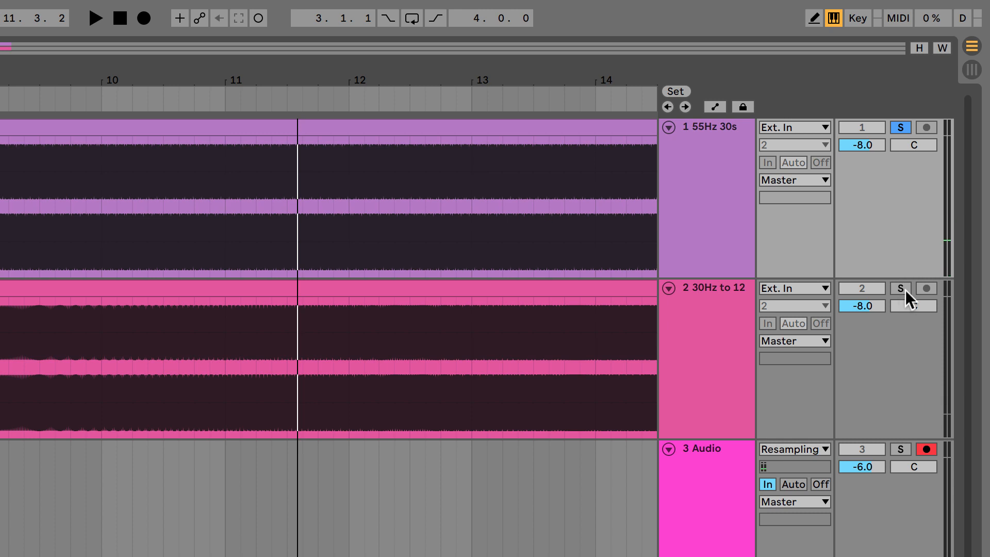
pyautogui.moveTo(271, 89); pyautogui.dragTo(123, 90)
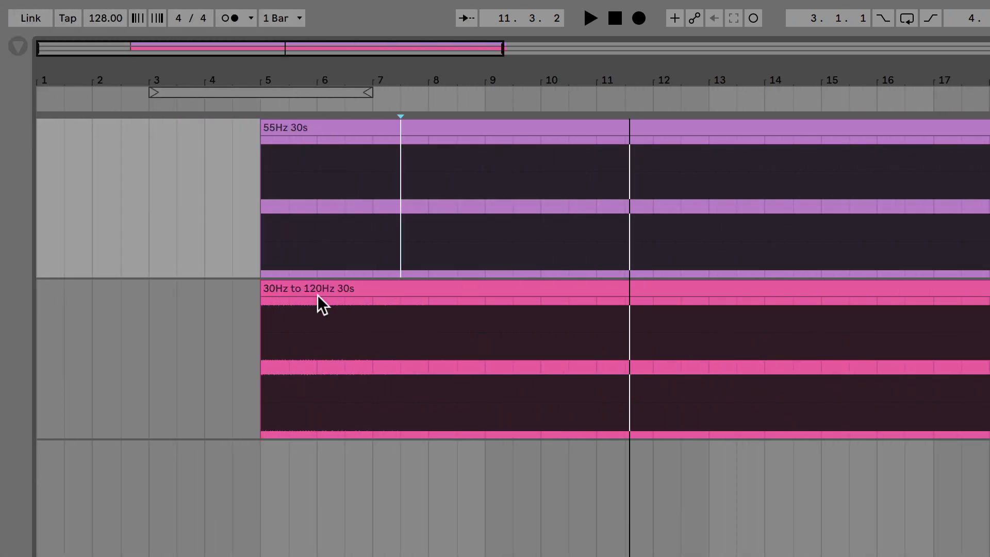
pyautogui.click(308, 339)
pyautogui.moveTo(329, 81)
pyautogui.mouseDown()
pyautogui.moveTo(328, 209)
pyautogui.moveTo(329, 80)
pyautogui.mouseUp()
pyautogui.click(272, 290)
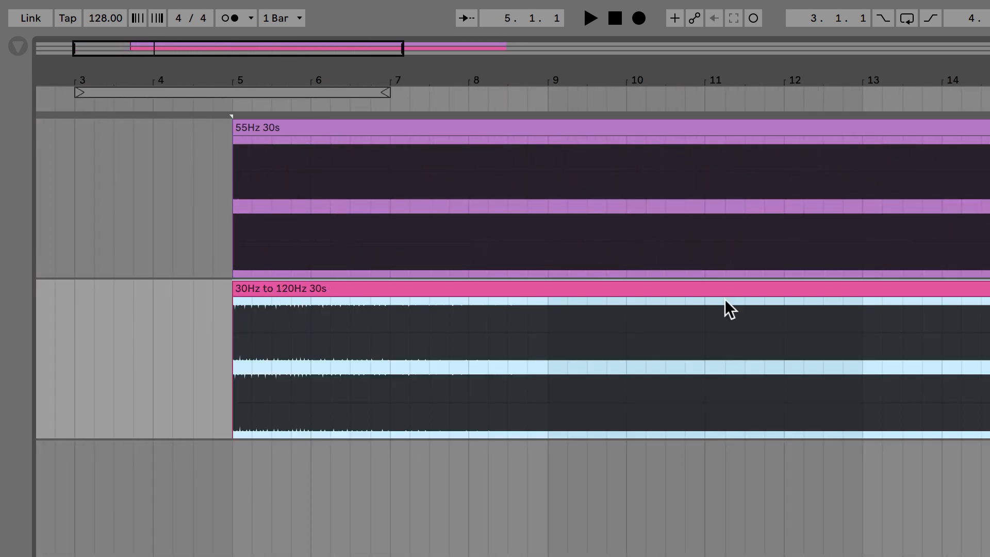
pyautogui.click(445, 350)
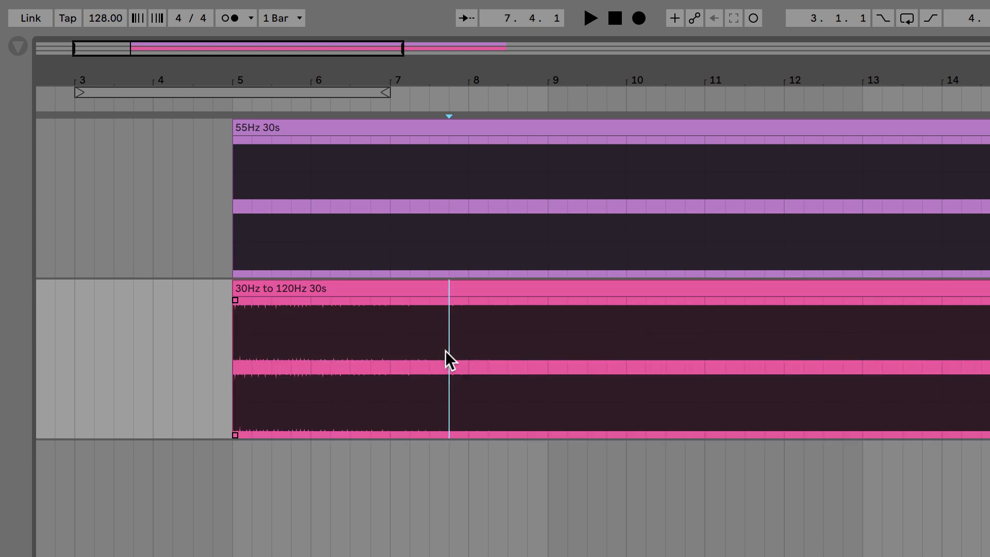
pyautogui.click(753, 350)
pyautogui.press('space')
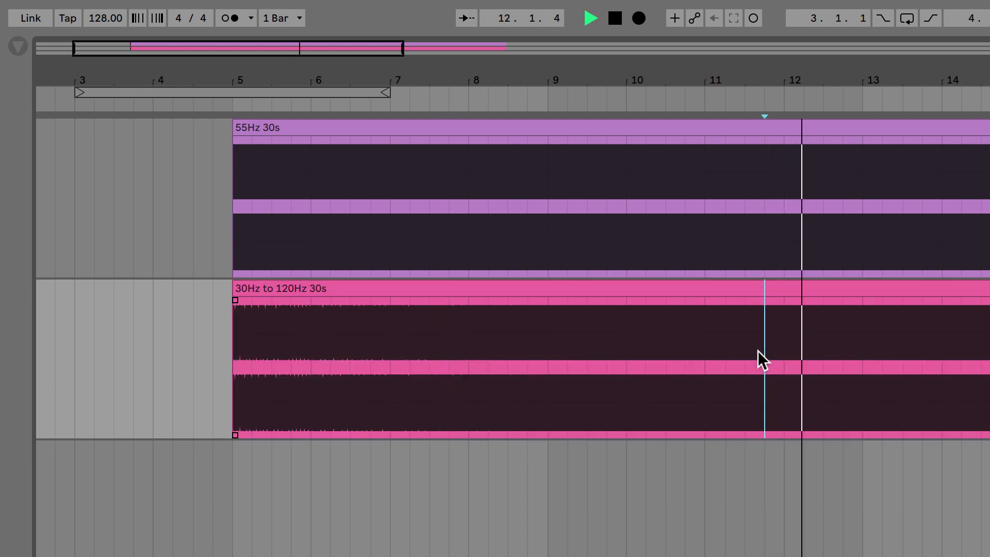
# - Open Spectrum from the Favorites collection to watch the sweep's frequency range, then stop playback and hide the browser and device view
pyautogui.click(17, 46)
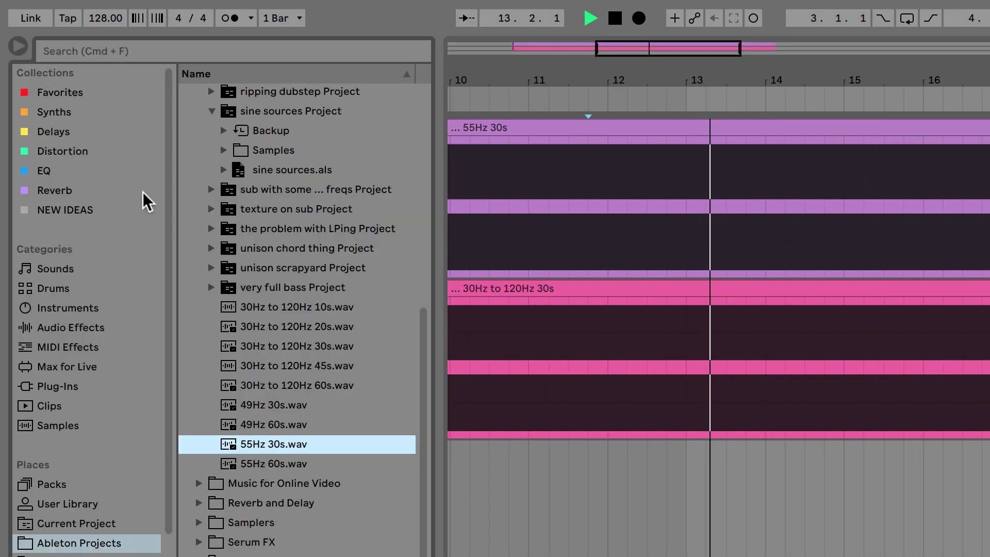
pyautogui.click(73, 93)
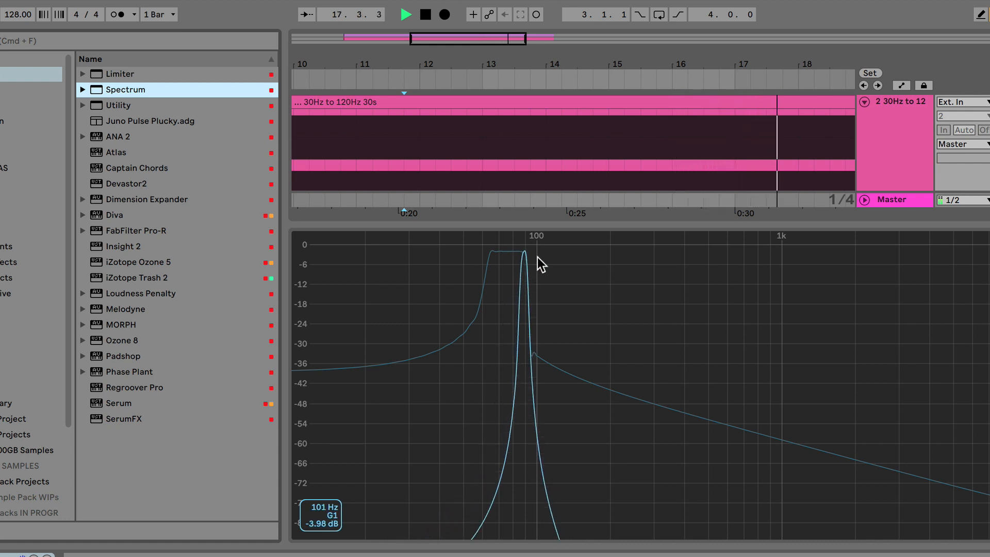
pyautogui.press('space')
pyautogui.press('super+alt+l')
pyautogui.press('super+alt+b')
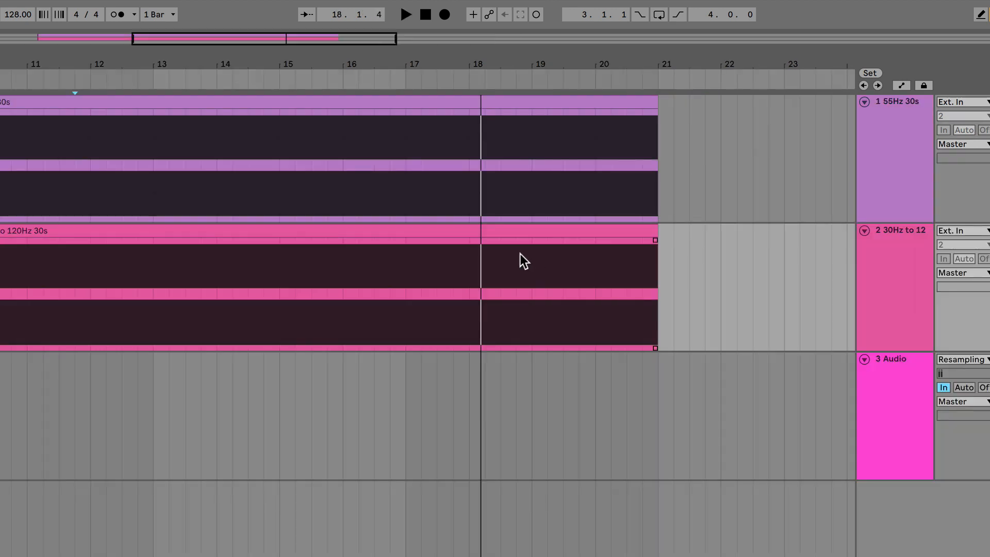
# - Compare the 55Hz and 30Hz to 120Hz clips by highlighting each from bar 5 to 21, and unsolo the sweep track
pyautogui.moveTo(387, 63); pyautogui.dragTo(491, 61)
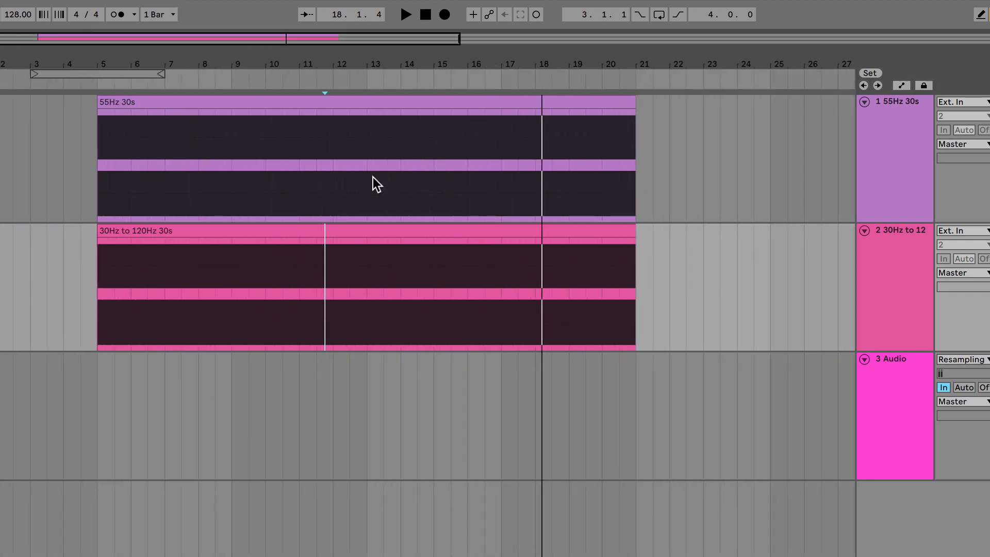
pyautogui.click(103, 135)
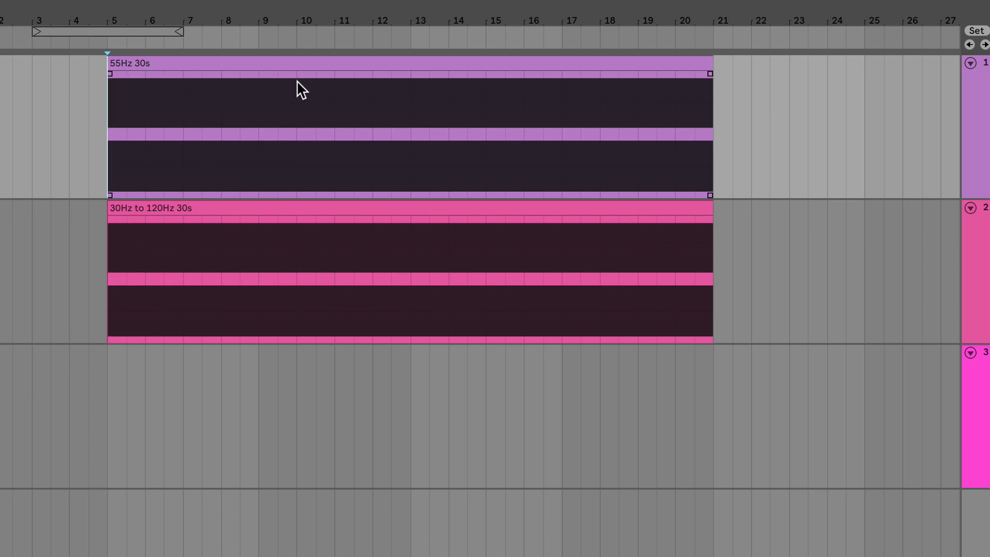
pyautogui.moveTo(351, 92); pyautogui.dragTo(732, 103)
pyautogui.moveTo(97, 259); pyautogui.dragTo(713, 249)
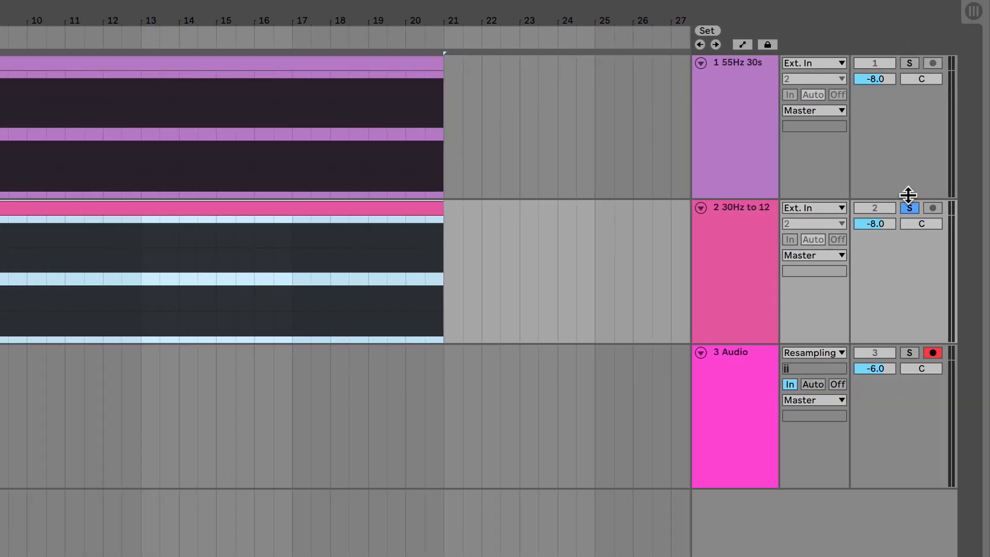
pyautogui.click(904, 207)
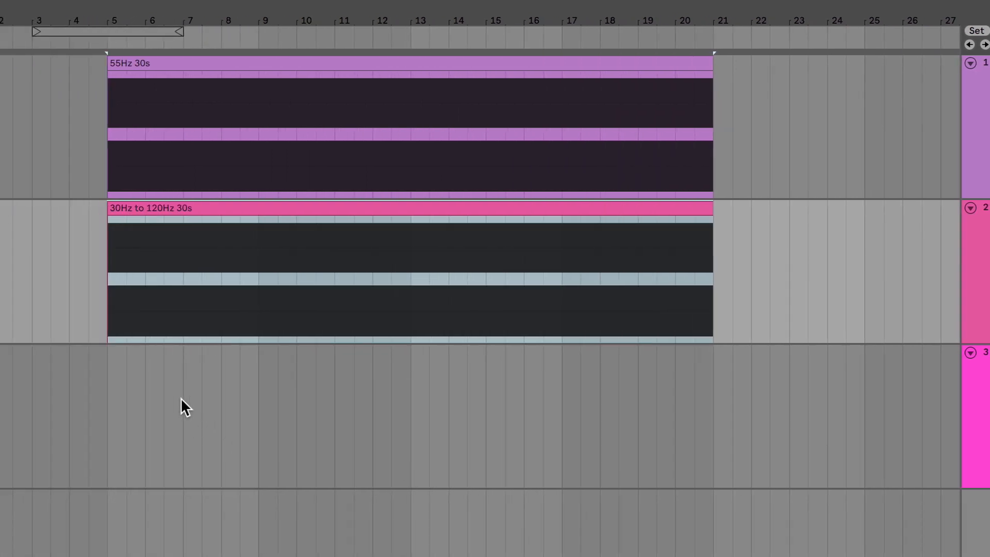
# - Change the colour of the empty 3 Audio resampling track to yellow
pyautogui.click(114, 383)
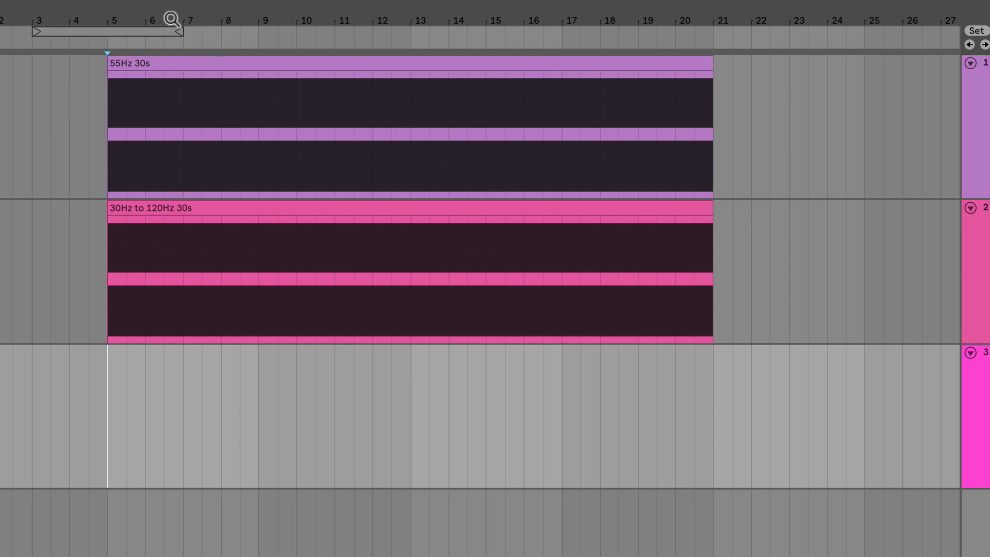
pyautogui.moveTo(171, 19); pyautogui.dragTo(184, 221)
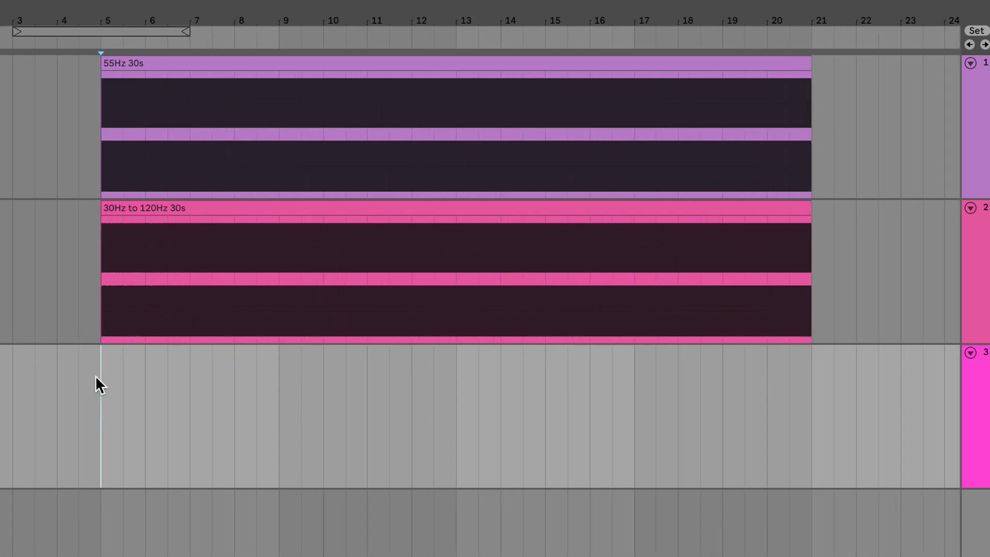
pyautogui.rightClick(985, 387)
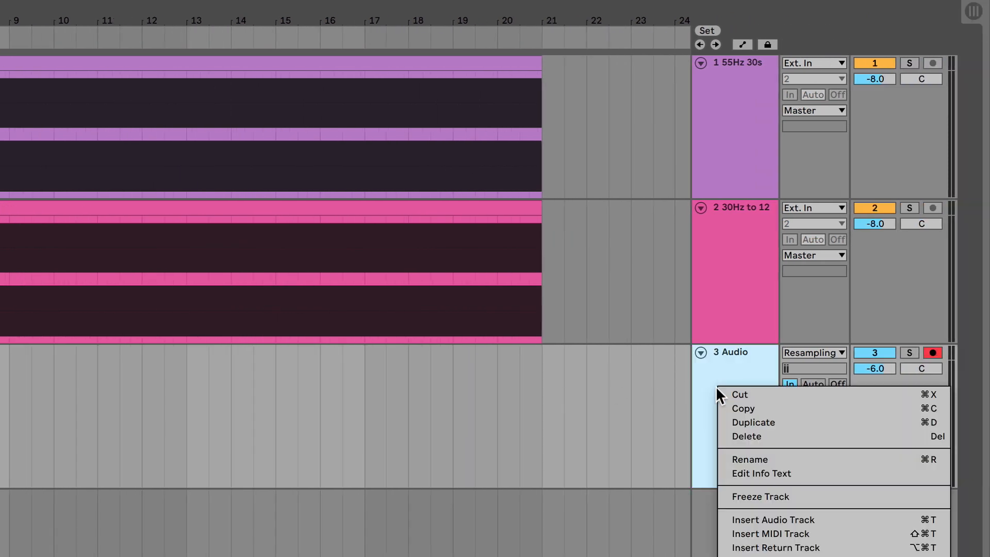
pyautogui.click(768, 556)
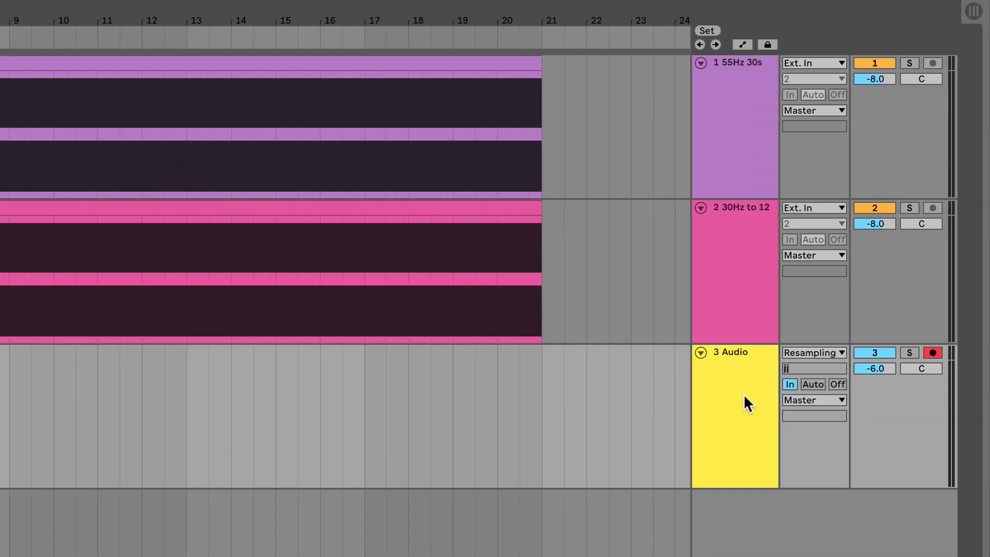
# - Record both test tones together onto the 3 Audio resampling track from bar 5 to just past bar 21, then set its monitoring to Auto
pyautogui.click(95, 124)
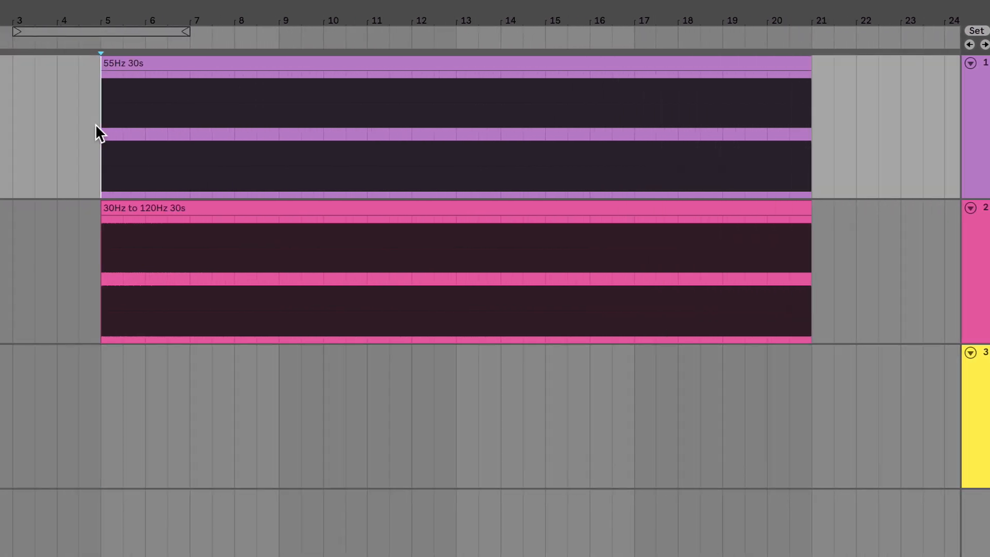
pyautogui.click(94, 232)
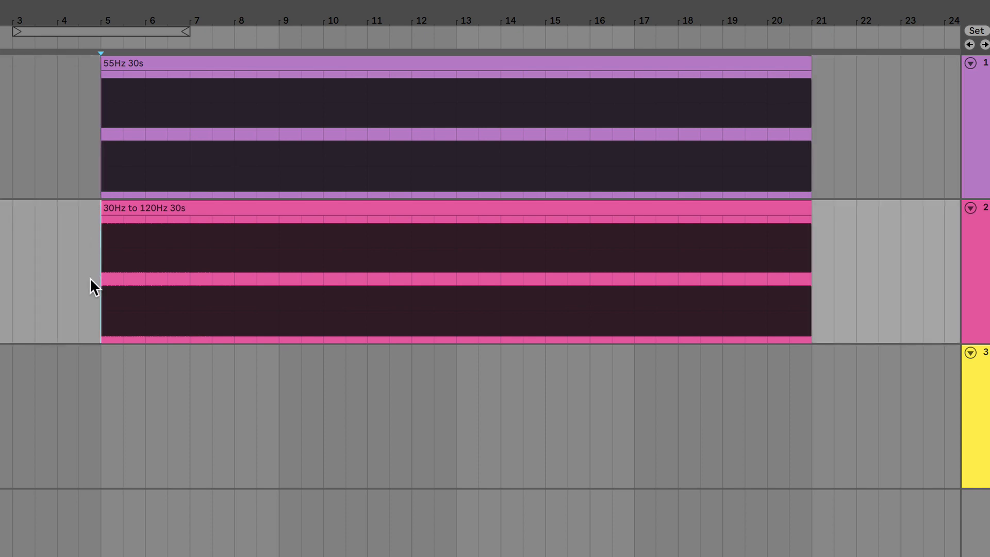
pyautogui.click(97, 397)
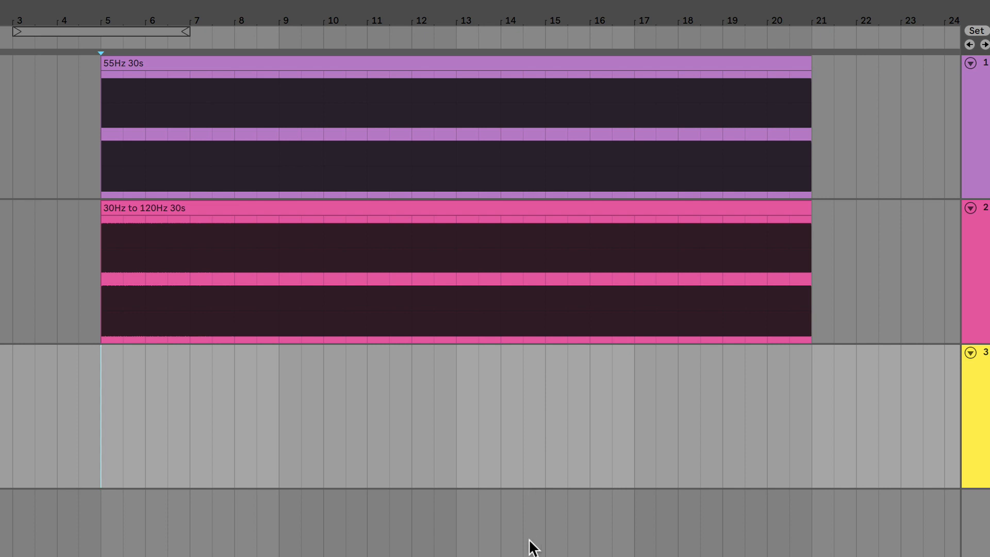
pyautogui.press('F9')
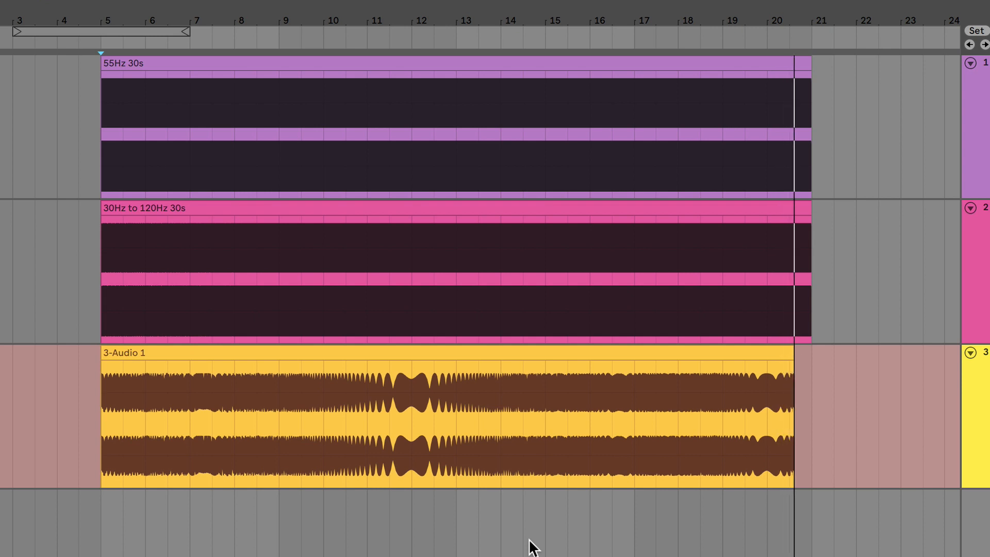
pyautogui.press('space')
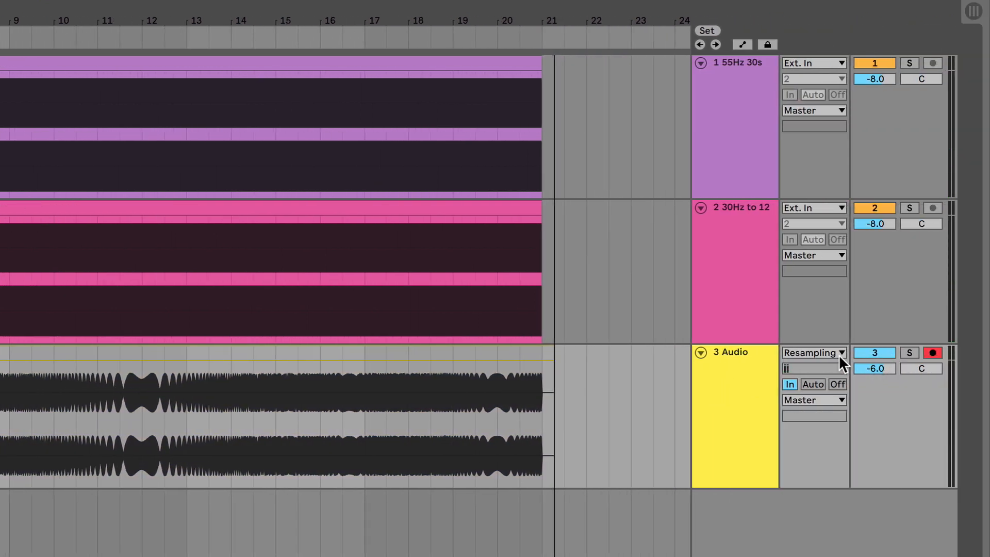
pyautogui.click(811, 384)
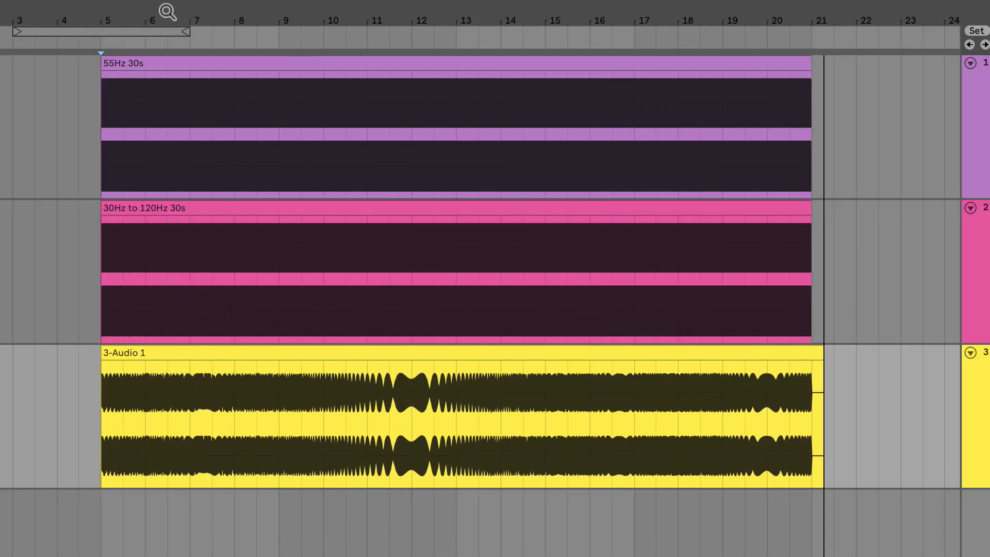
# - Compare the recorded waveform with its two sources close up around 6.2.3 and across the whole arrangement near bar 12
pyautogui.moveTo(167, 11)
pyautogui.mouseDown()
pyautogui.moveTo(168, 129)
pyautogui.moveTo(193, 157)
pyautogui.mouseUp()
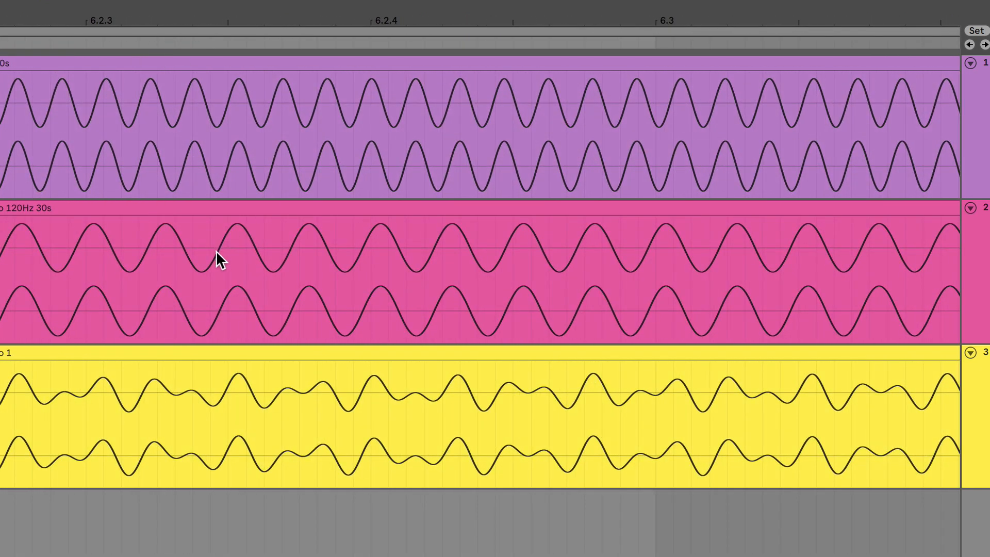
pyautogui.moveTo(371, 20)
pyautogui.mouseDown()
pyautogui.moveTo(368, 4)
pyautogui.moveTo(368, 21)
pyautogui.moveTo(369, 4)
pyautogui.moveTo(371, 13)
pyautogui.mouseUp()
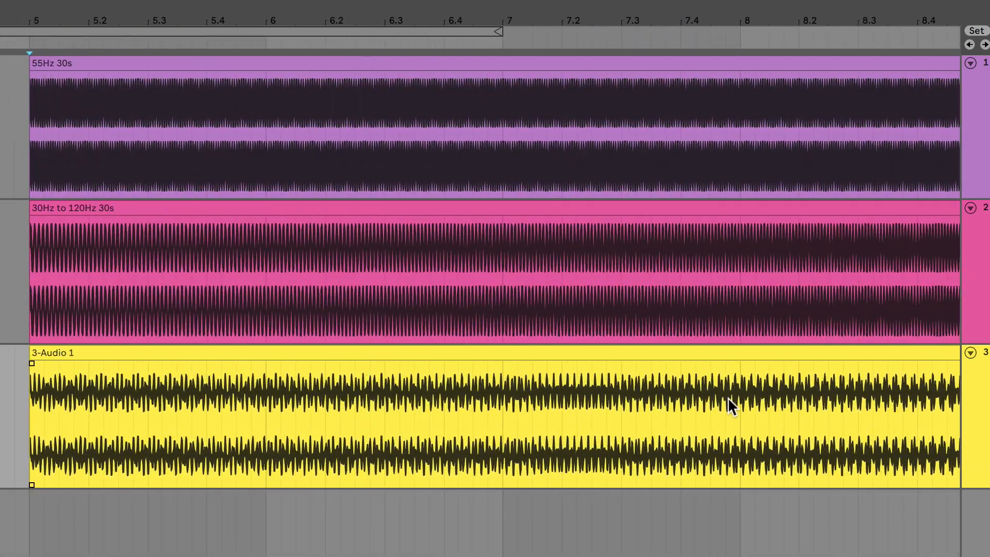
pyautogui.moveTo(704, 22); pyautogui.dragTo(232, 23)
pyautogui.moveTo(353, 24)
pyautogui.mouseDown()
pyautogui.moveTo(352, 75)
pyautogui.moveTo(352, 31)
pyautogui.moveTo(344, 33)
pyautogui.mouseUp()
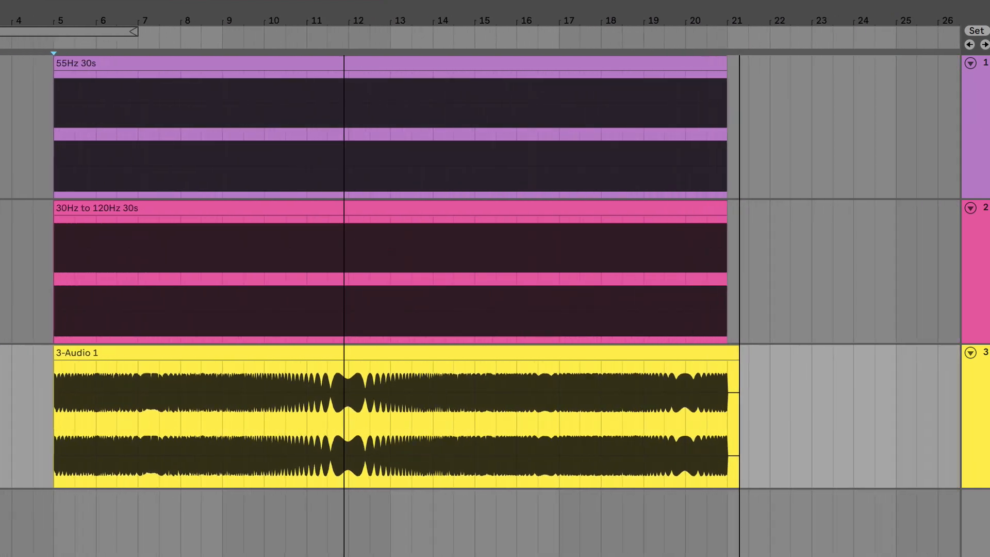
pyautogui.click(320, 67)
pyautogui.click(338, 209)
pyautogui.click(50, 400)
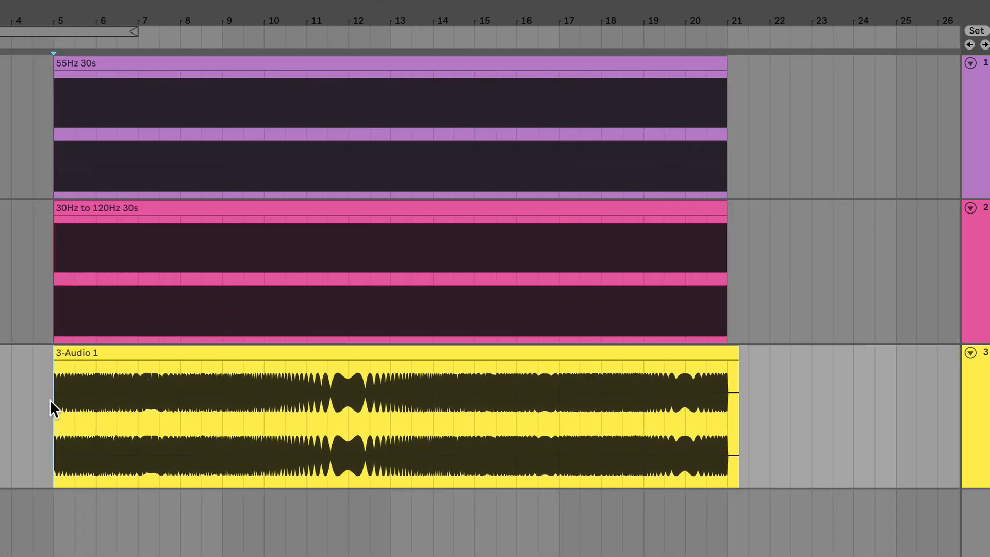
# - Play the arrangement from bar 5 to about bar 21 and highlight the recorded clip from just after bar 5 to bar 13
pyautogui.moveTo(69, 22)
pyautogui.mouseDown()
pyautogui.moveTo(69, 45)
pyautogui.moveTo(70, 28)
pyautogui.mouseUp()
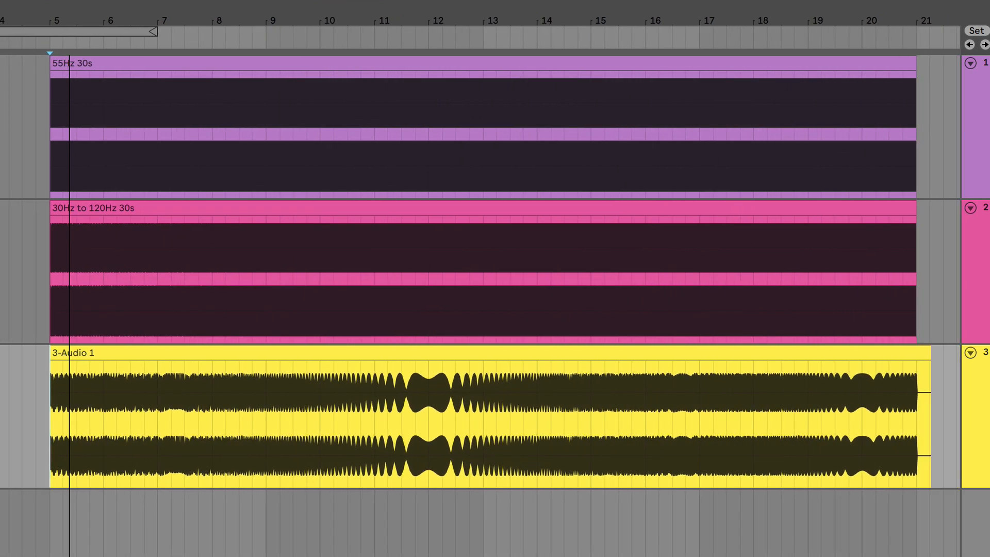
pyautogui.click(42, 145)
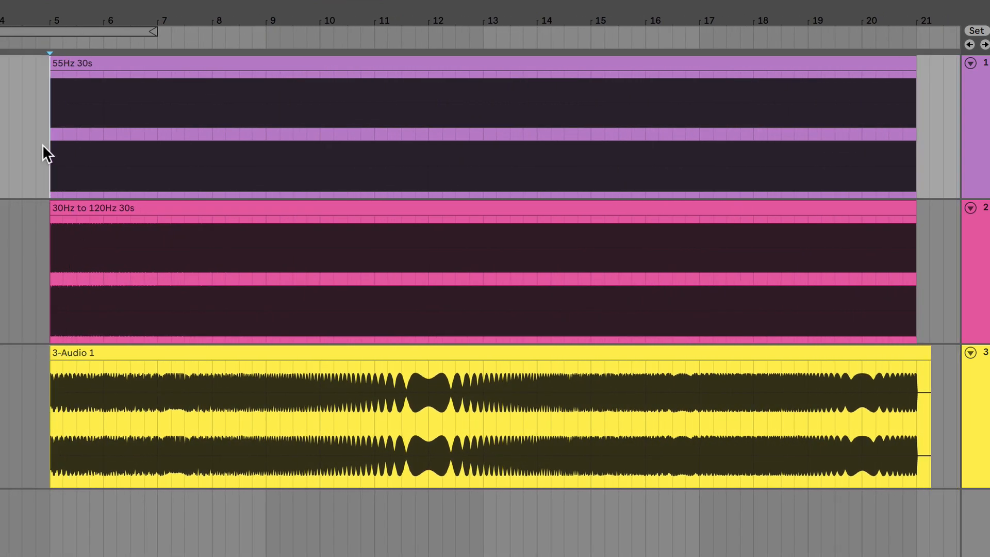
pyautogui.click(44, 252)
pyautogui.click(33, 413)
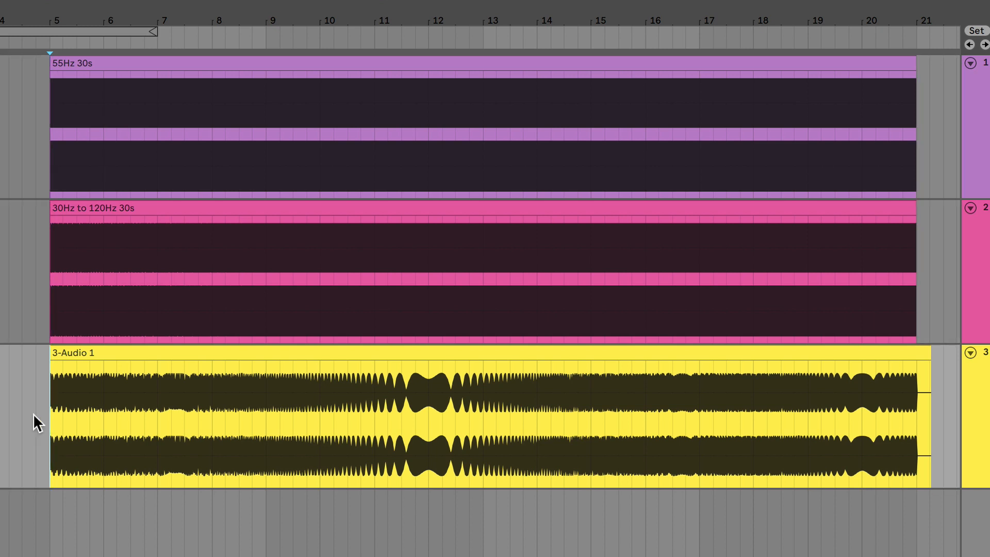
pyautogui.press('space')
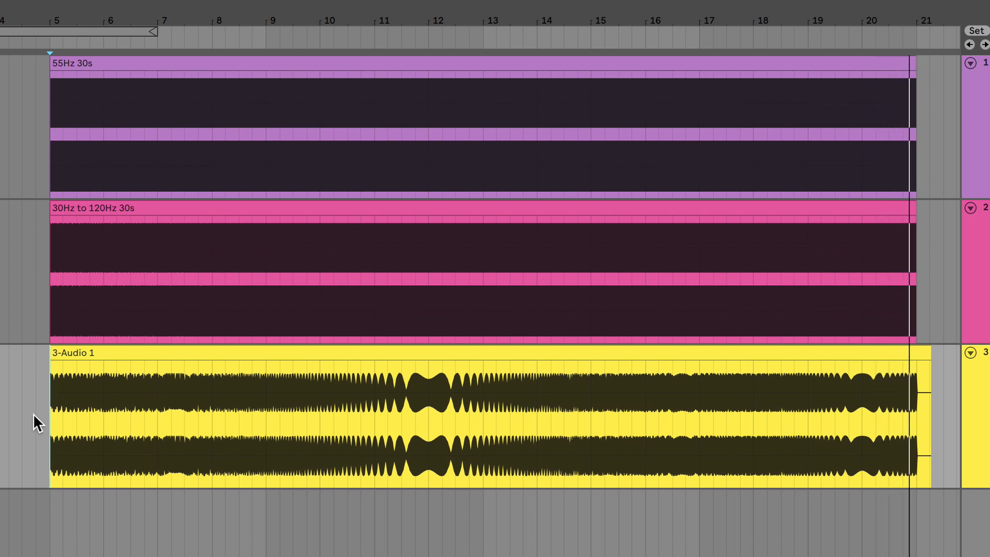
pyautogui.moveTo(64, 415); pyautogui.dragTo(81, 413)
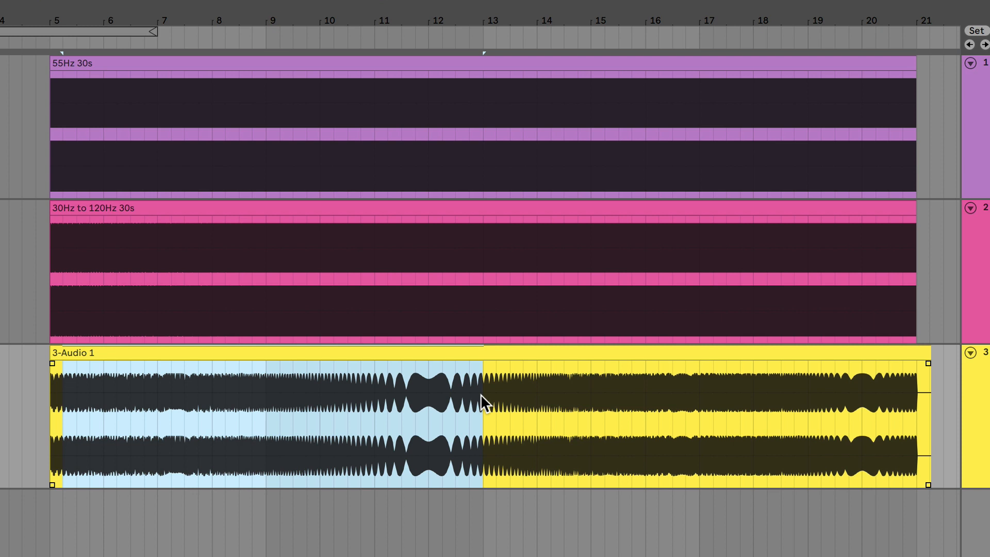
pyautogui.click(320, 426)
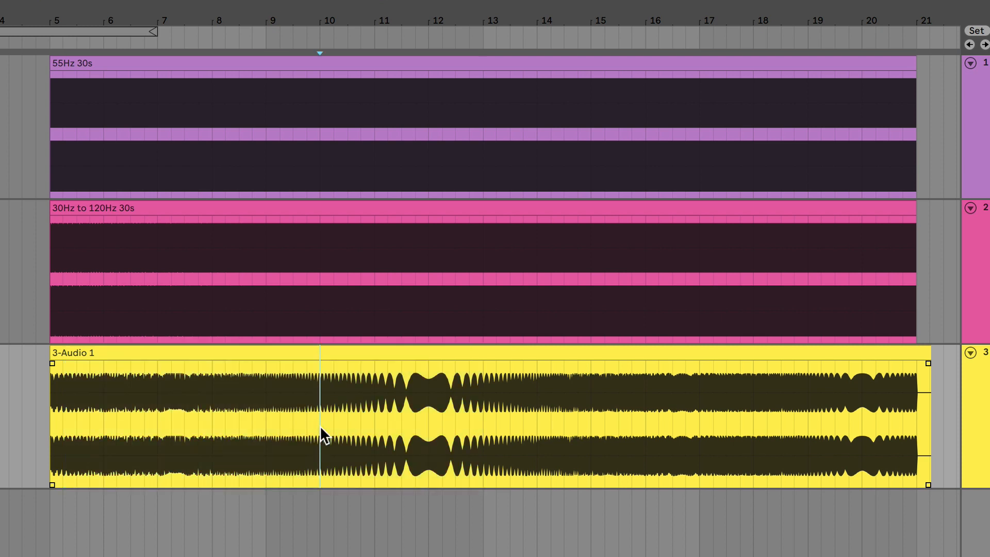